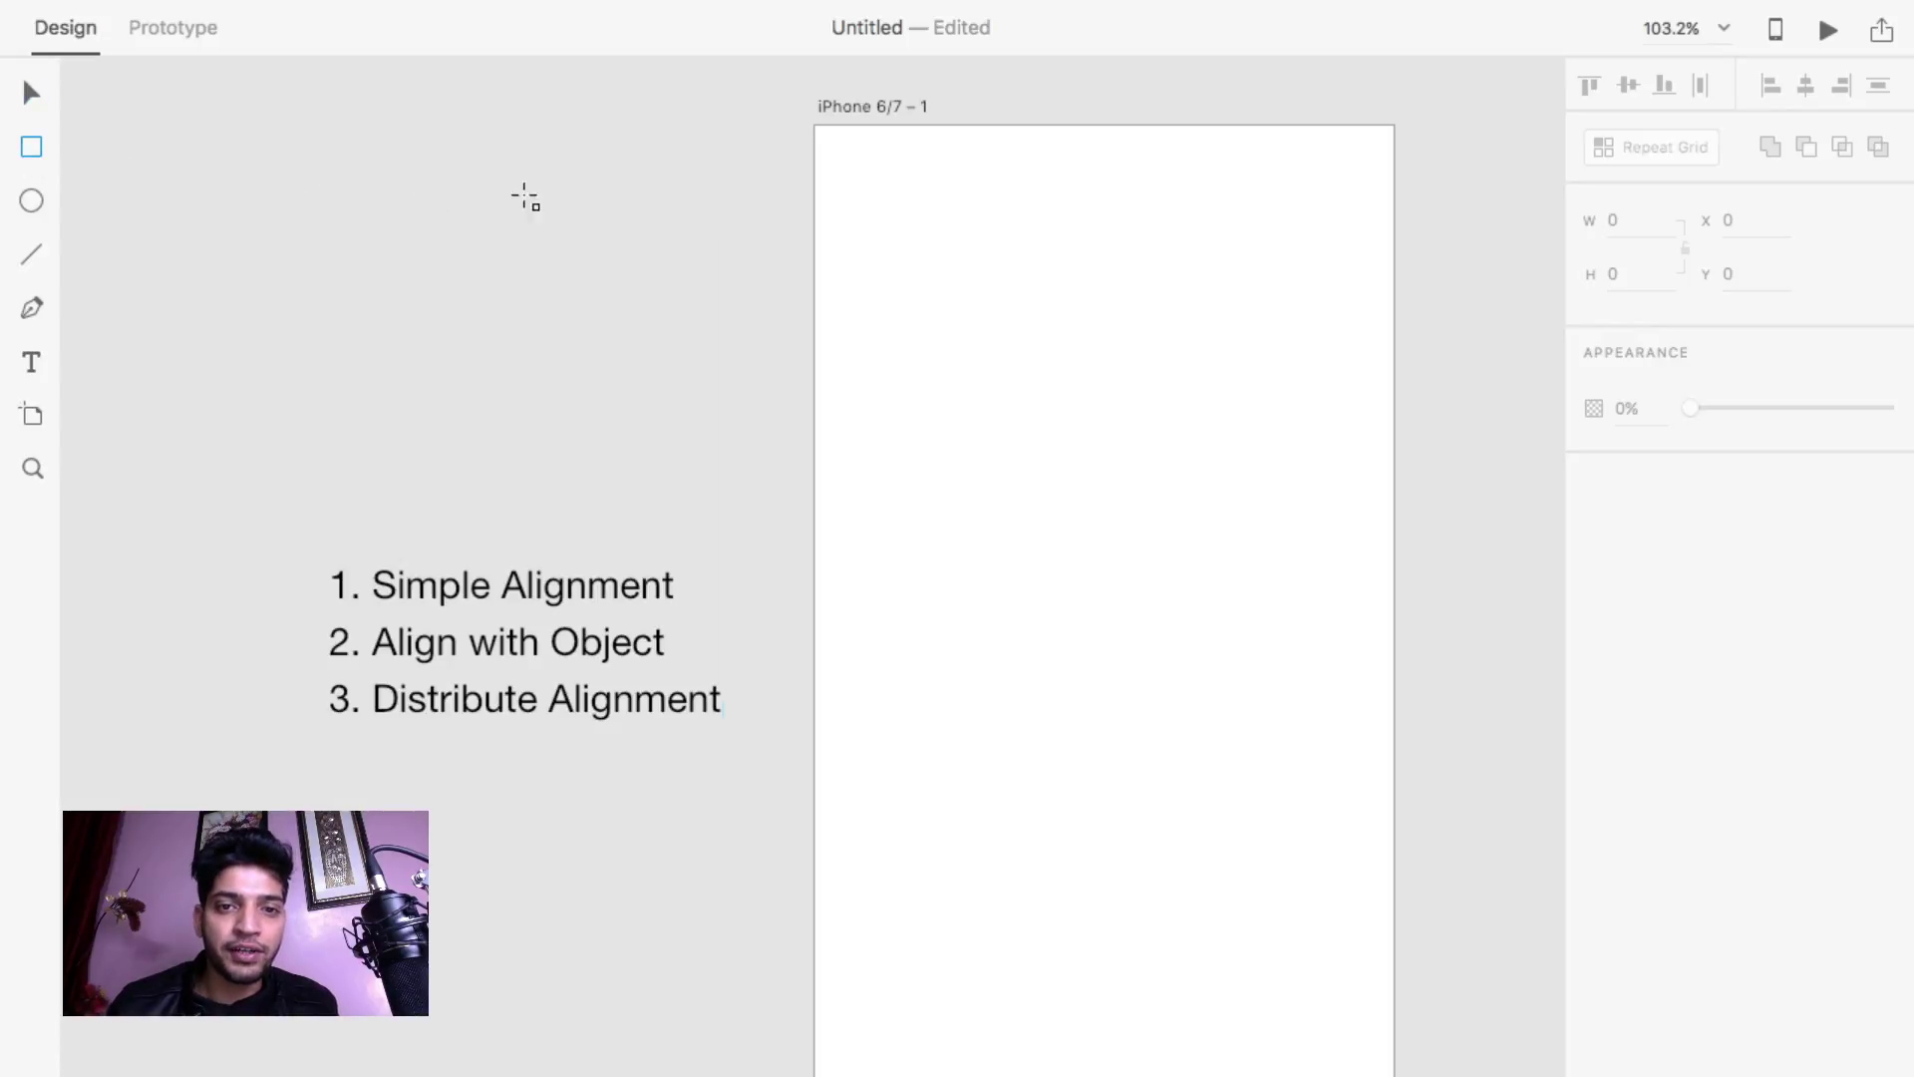
- Draw a 163×122 rectangle filled #FF0000 and move it to X 114, Y 206 near the artboard centre
mouse_move(839, 220)
left_mouse_down()
mouse_move(1060, 474)
mouse_move(1091, 408)
left_mouse_up()
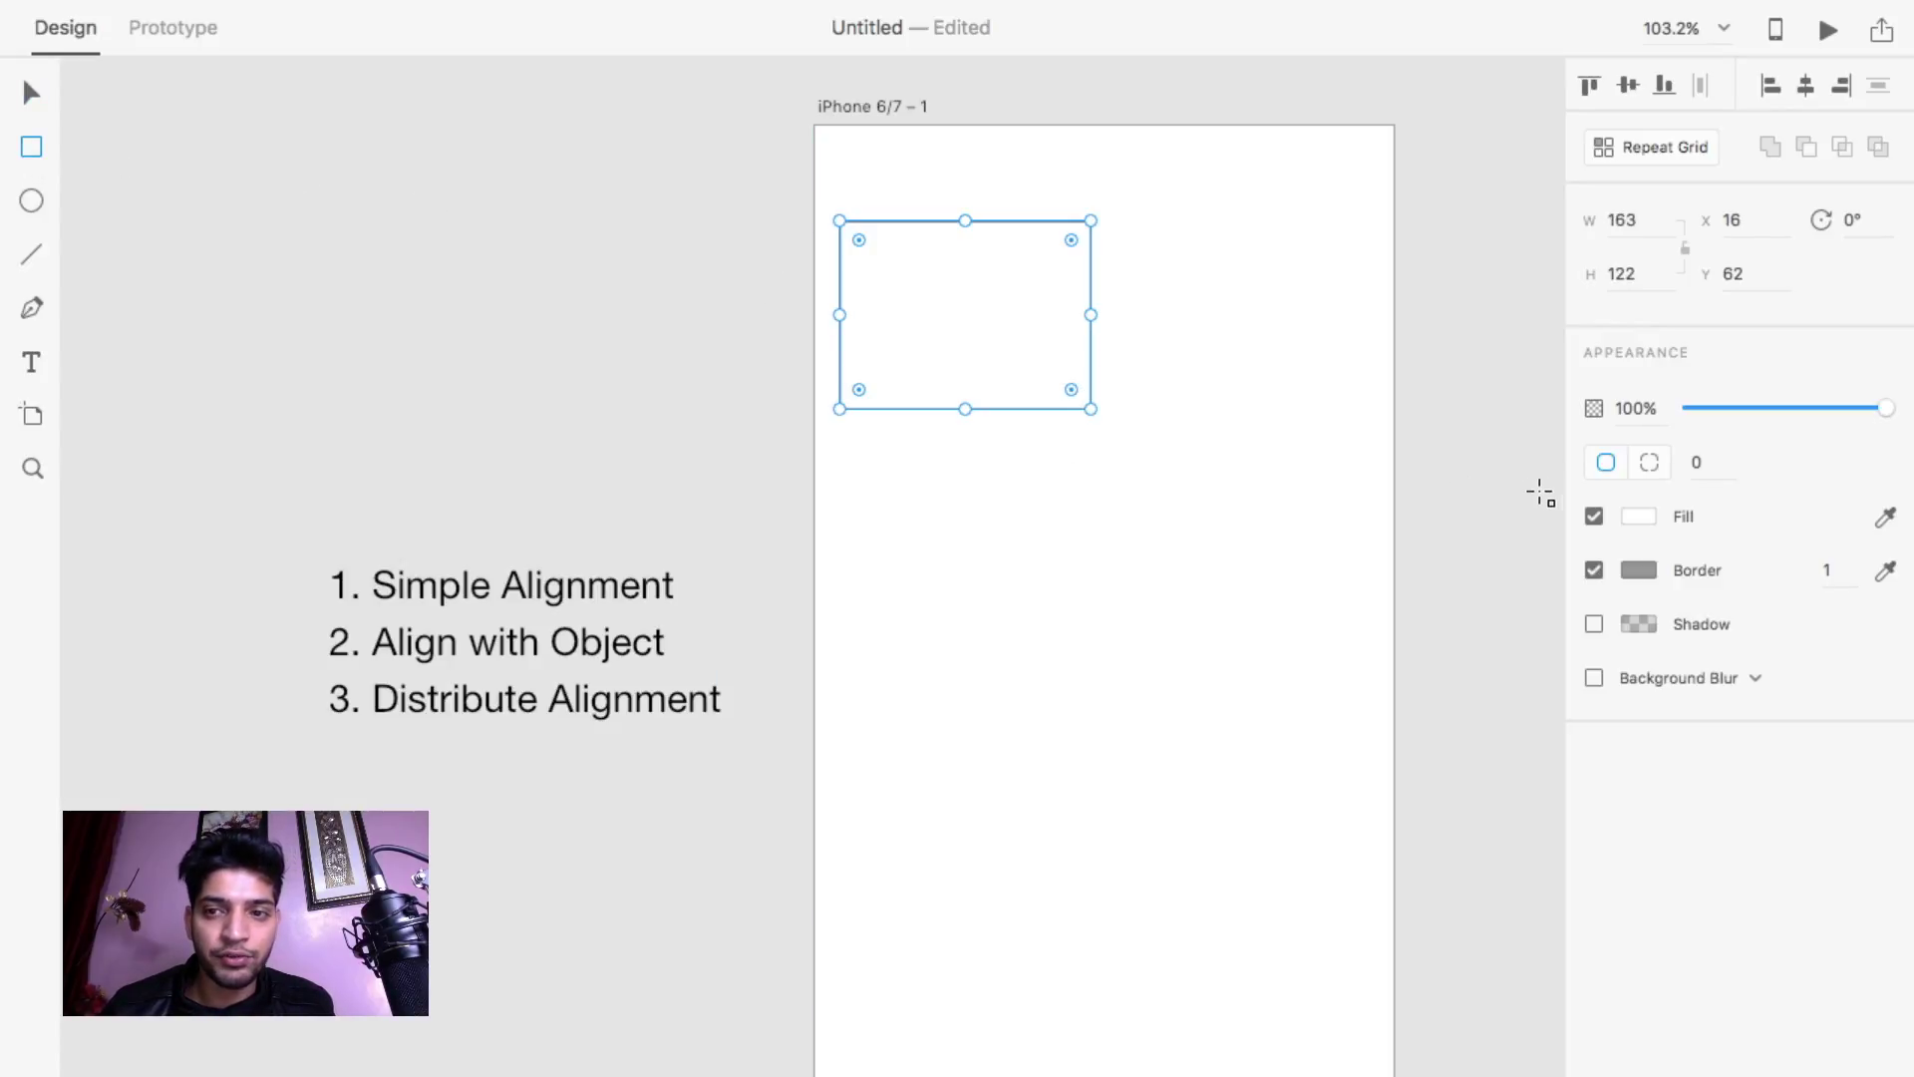
left_click(1638, 516)
left_click_drag(1444, 423, 1569, 283)
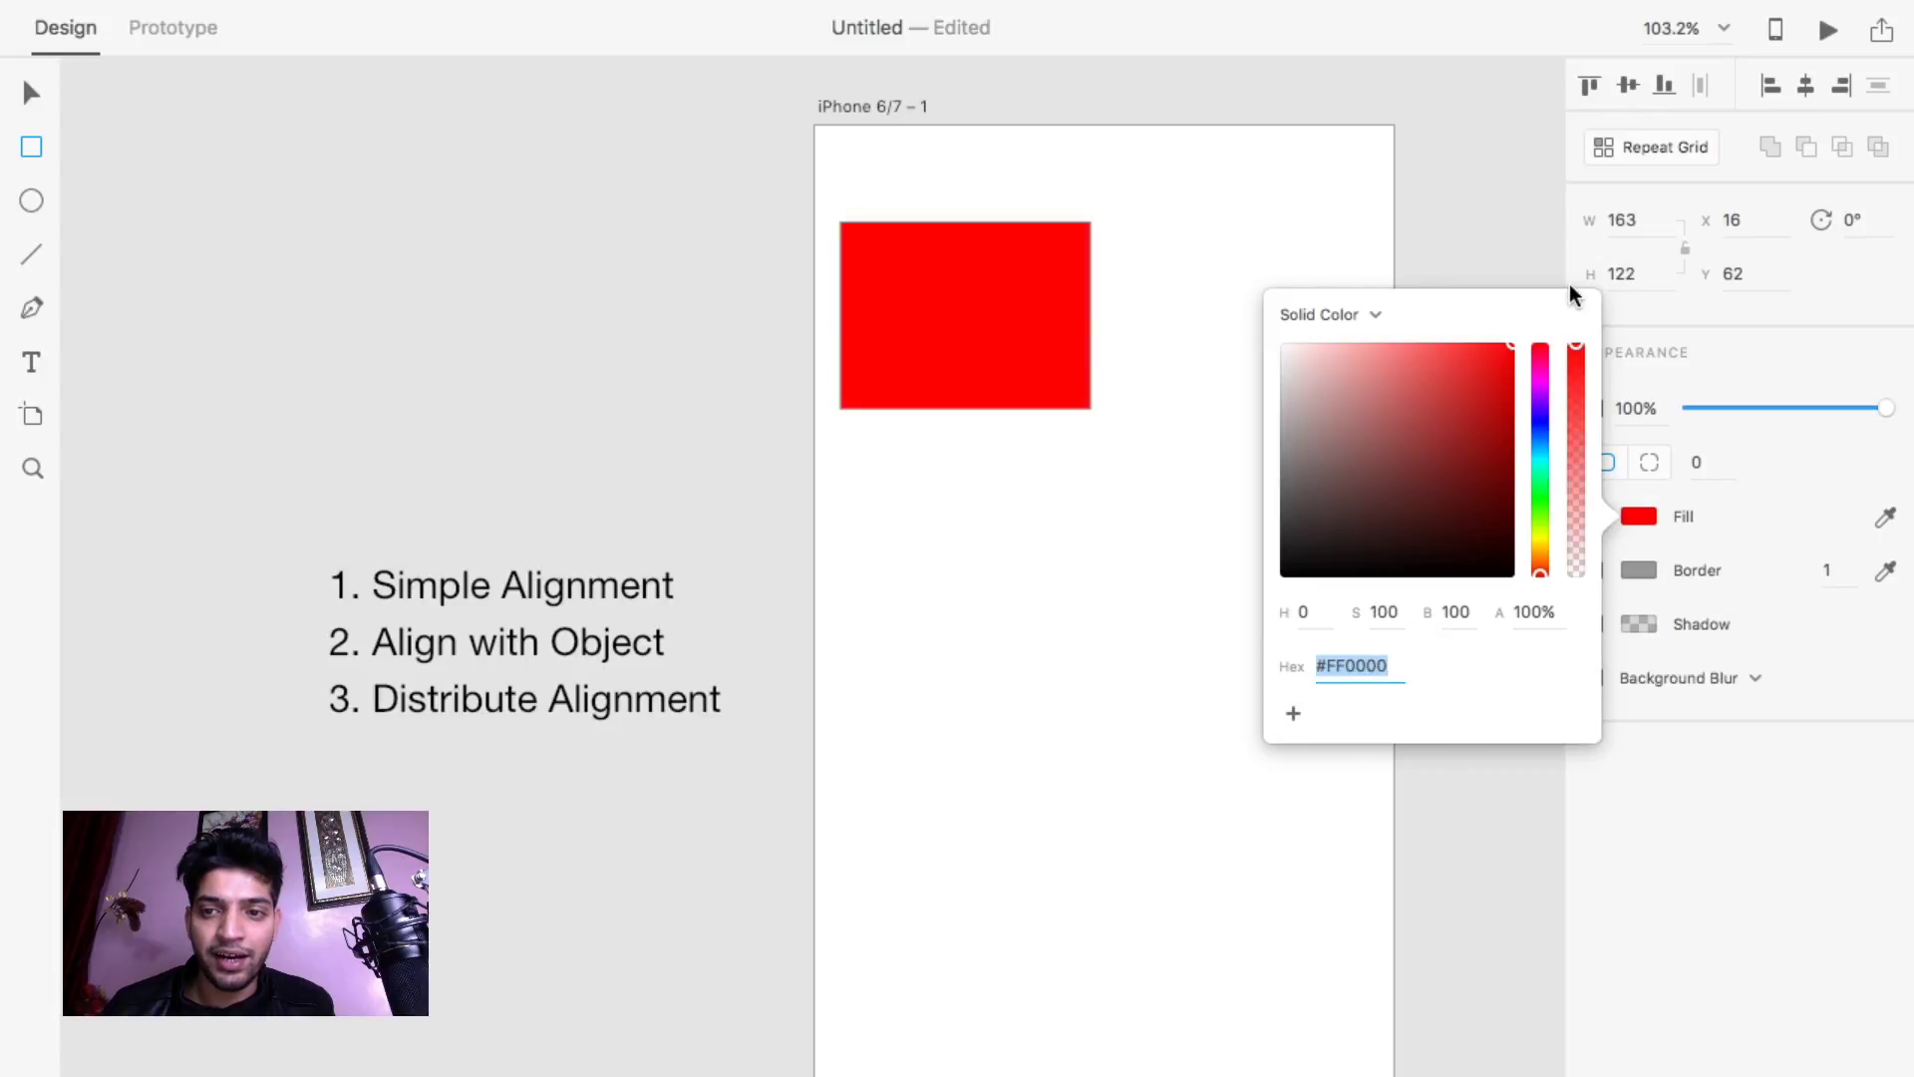
left_click(30, 105)
left_click(995, 539)
left_click_drag(970, 327, 1120, 550)
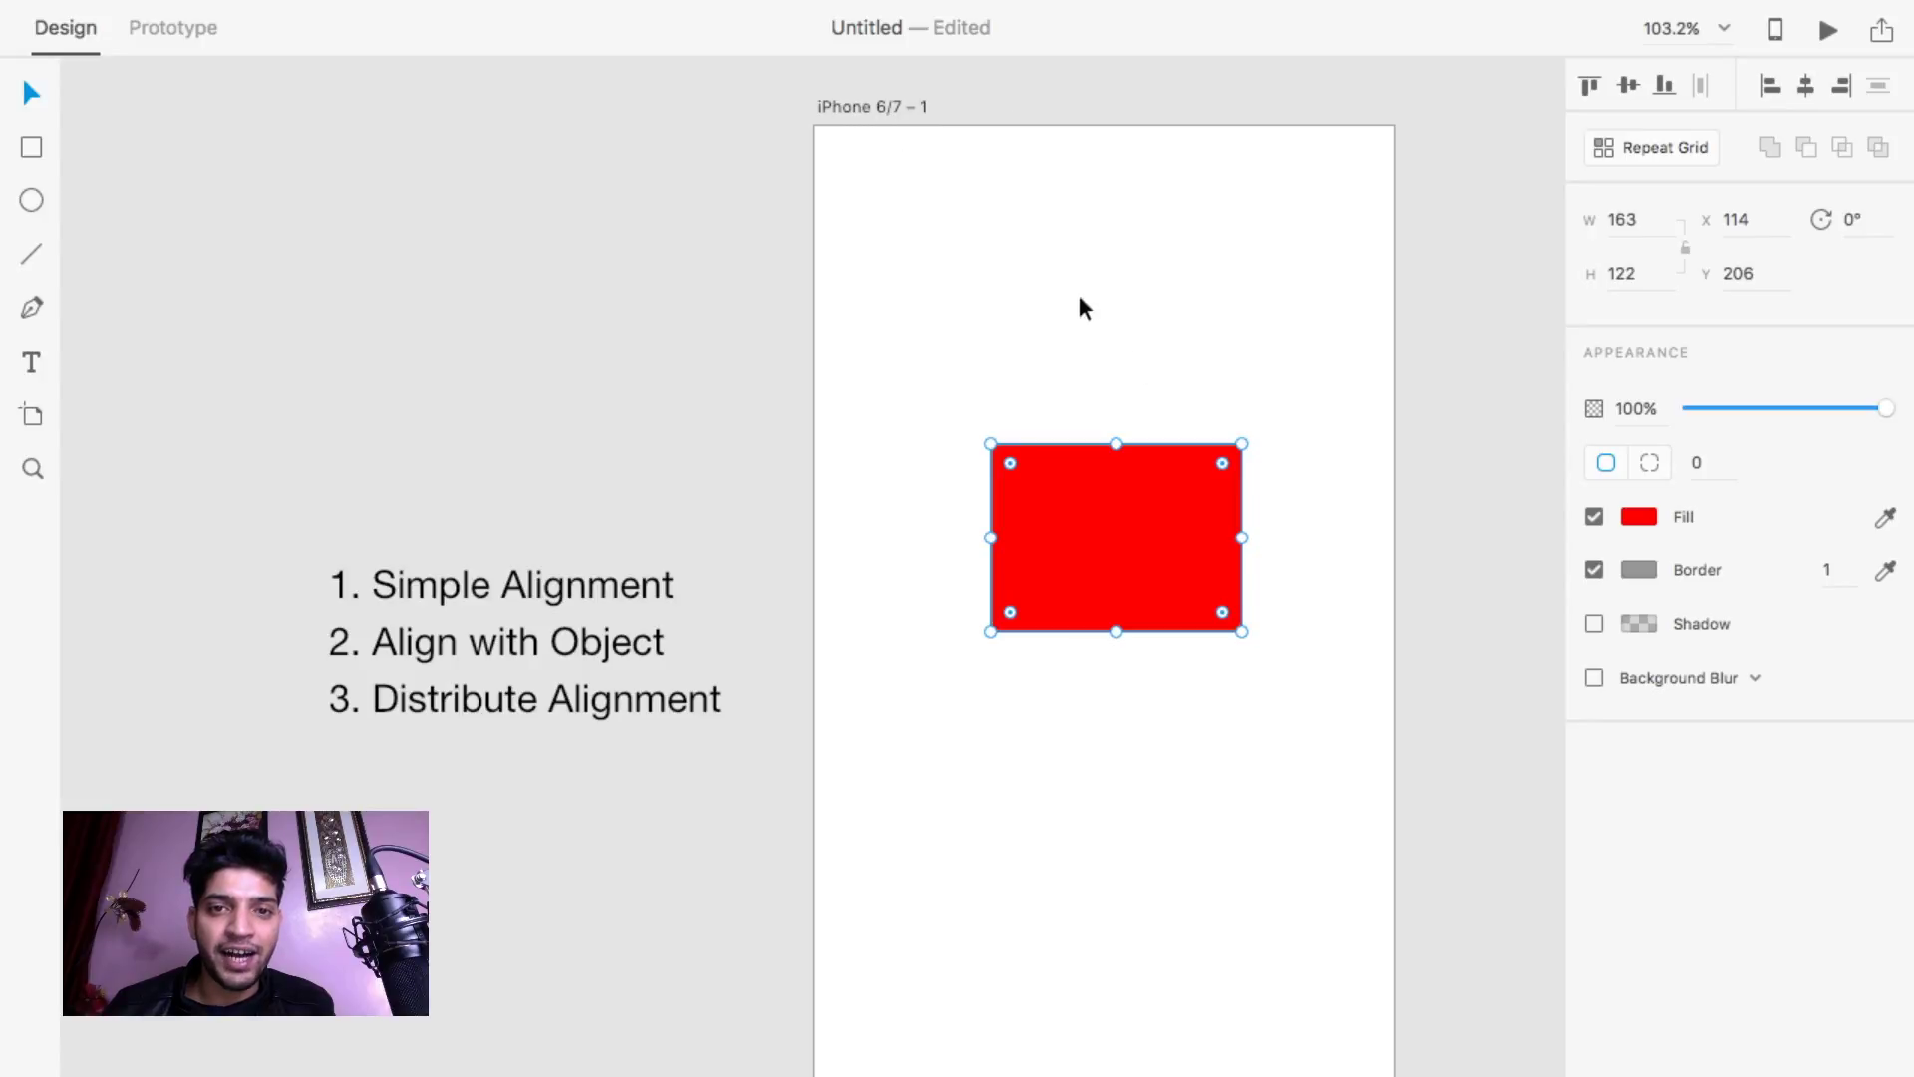
left_click(888, 177)
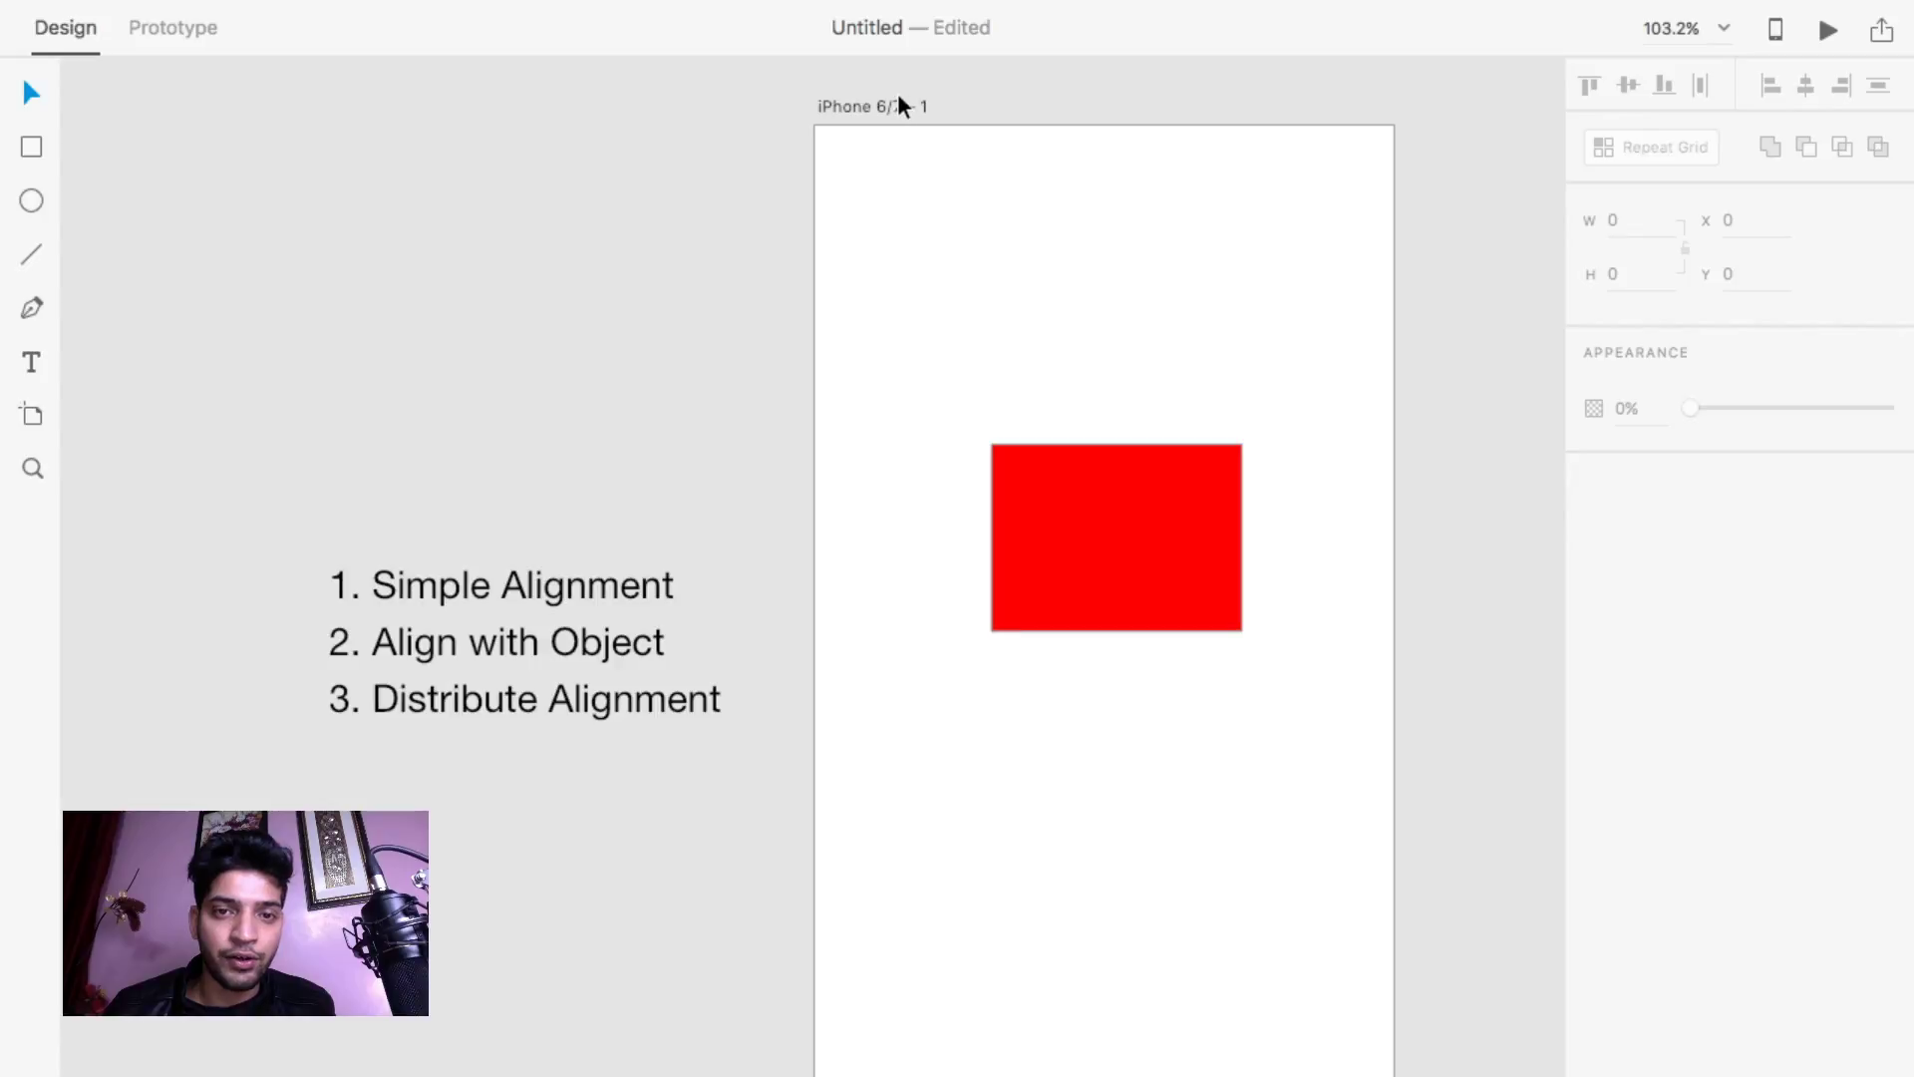
- Align the red rectangle to the artboard's top, left, right and bottom edges in turn
left_click(1151, 548)
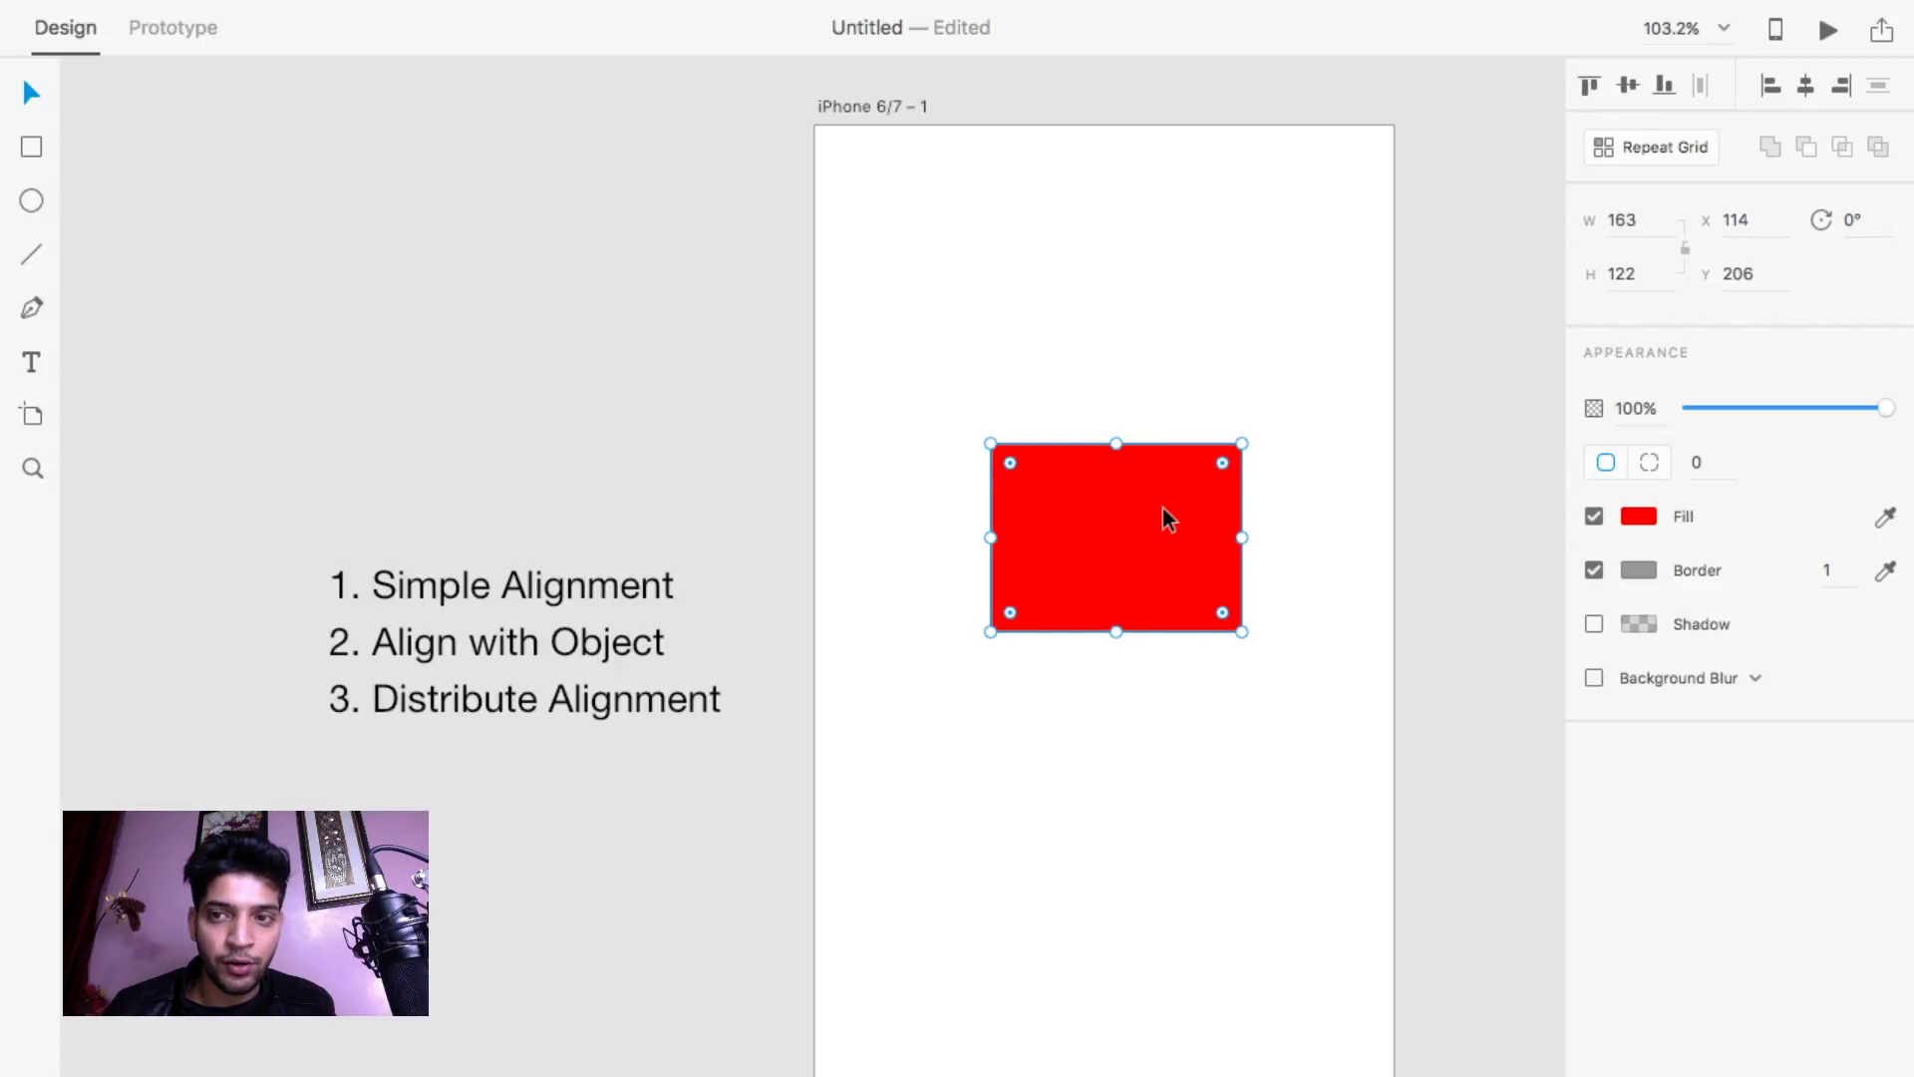
left_click(1583, 86)
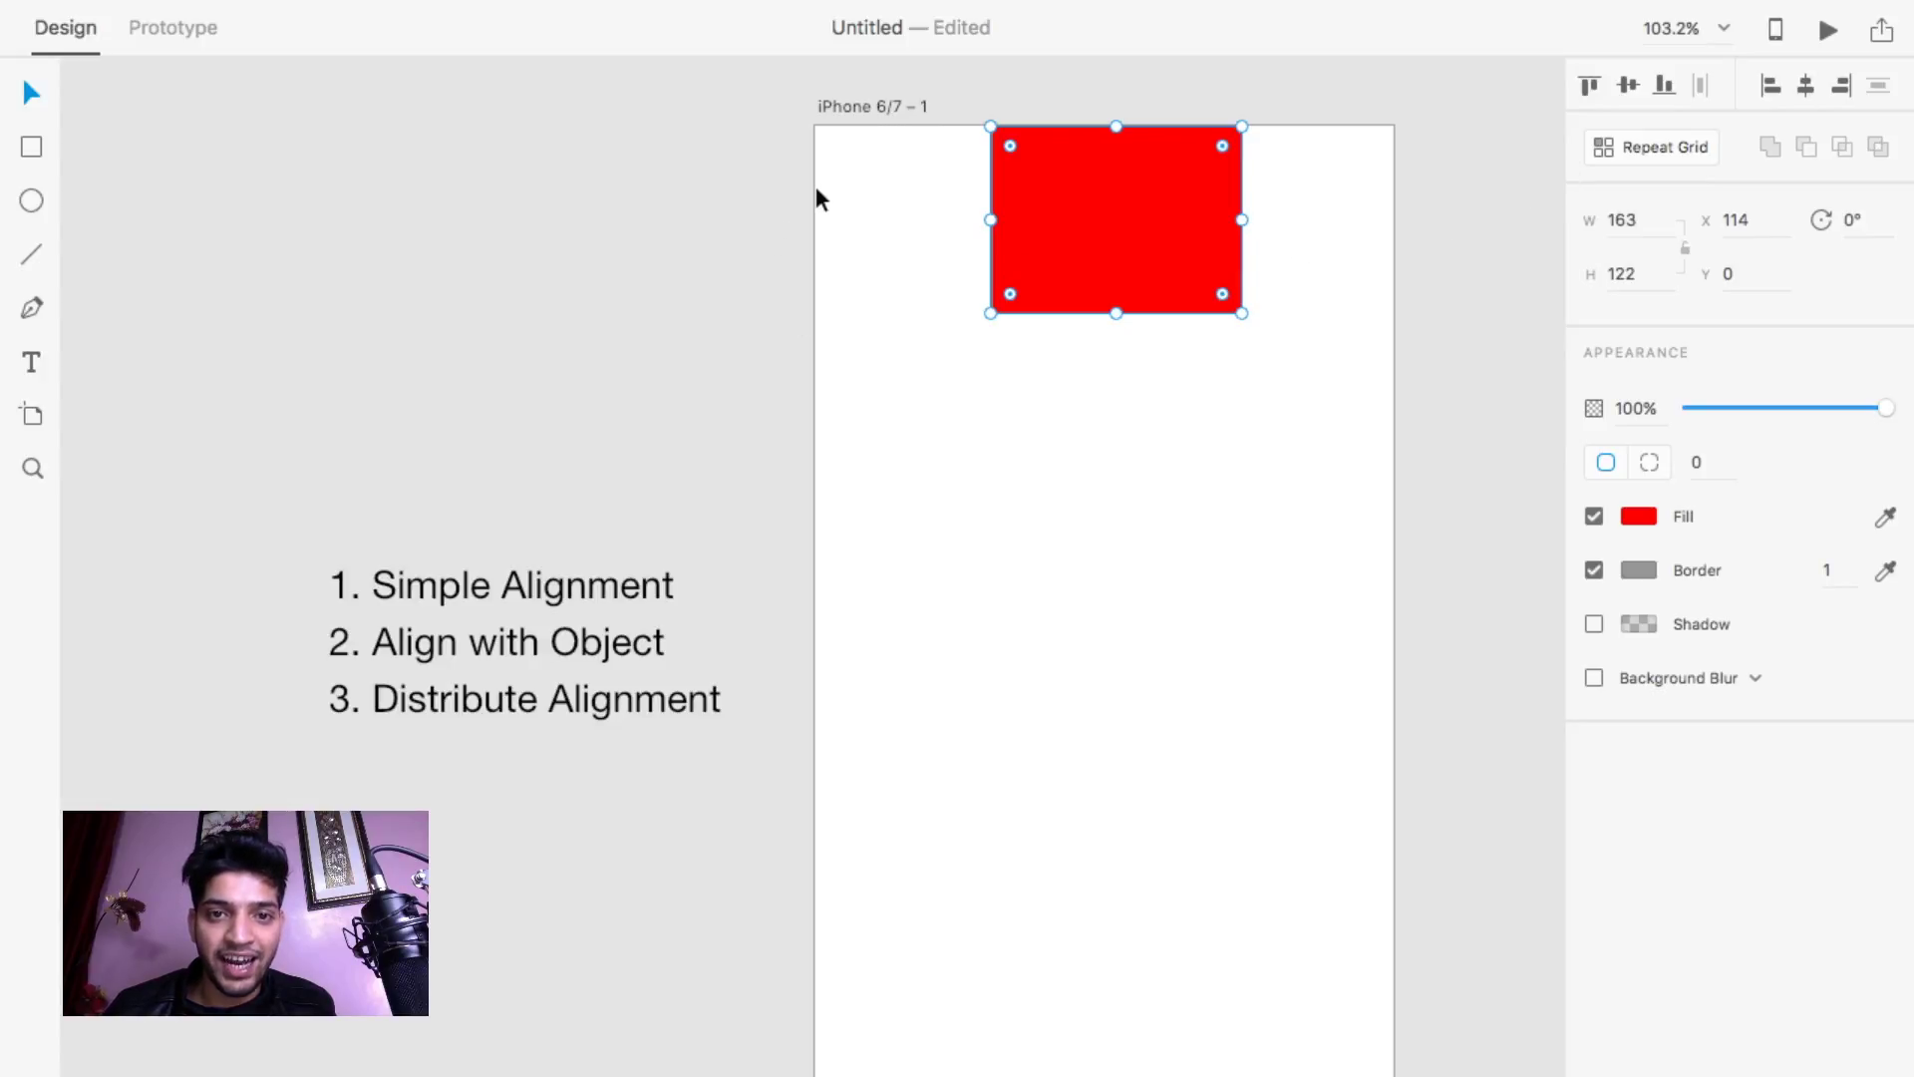
left_click(1770, 90)
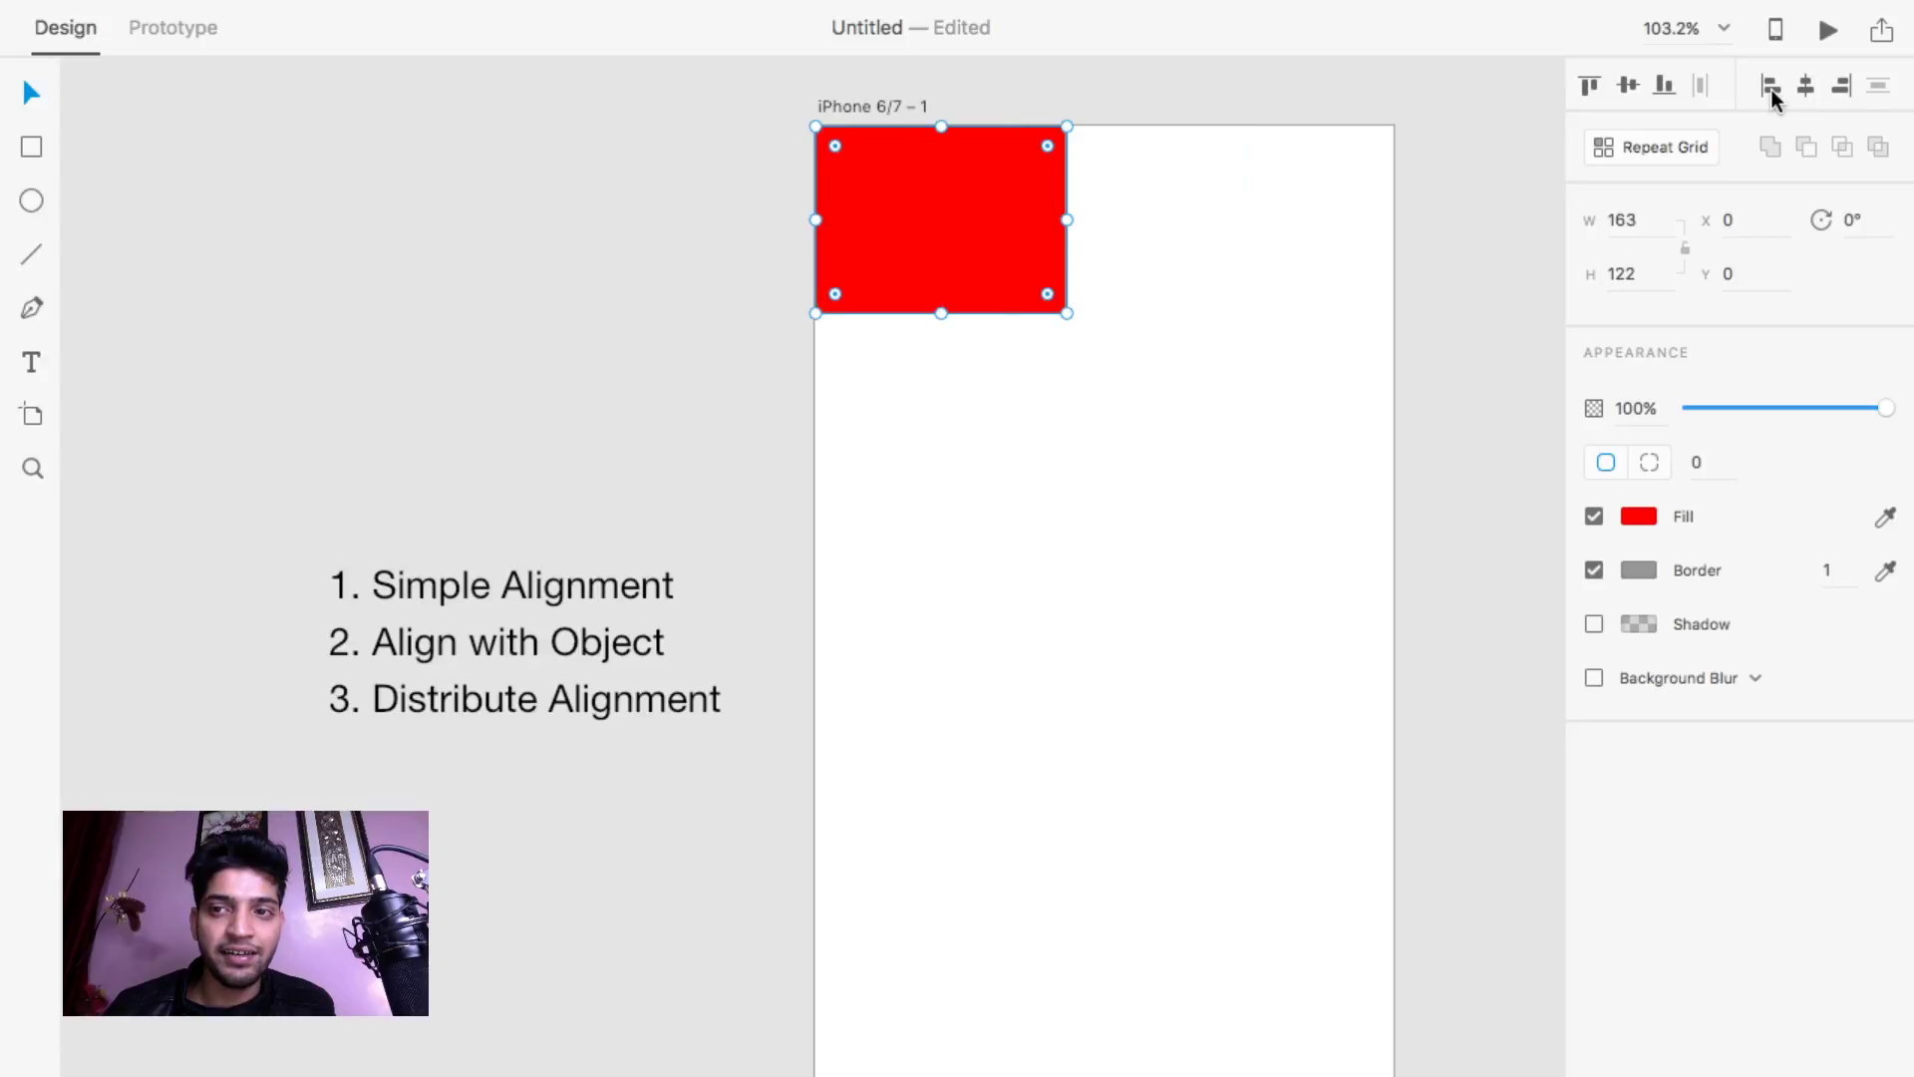
left_click(1100, 538)
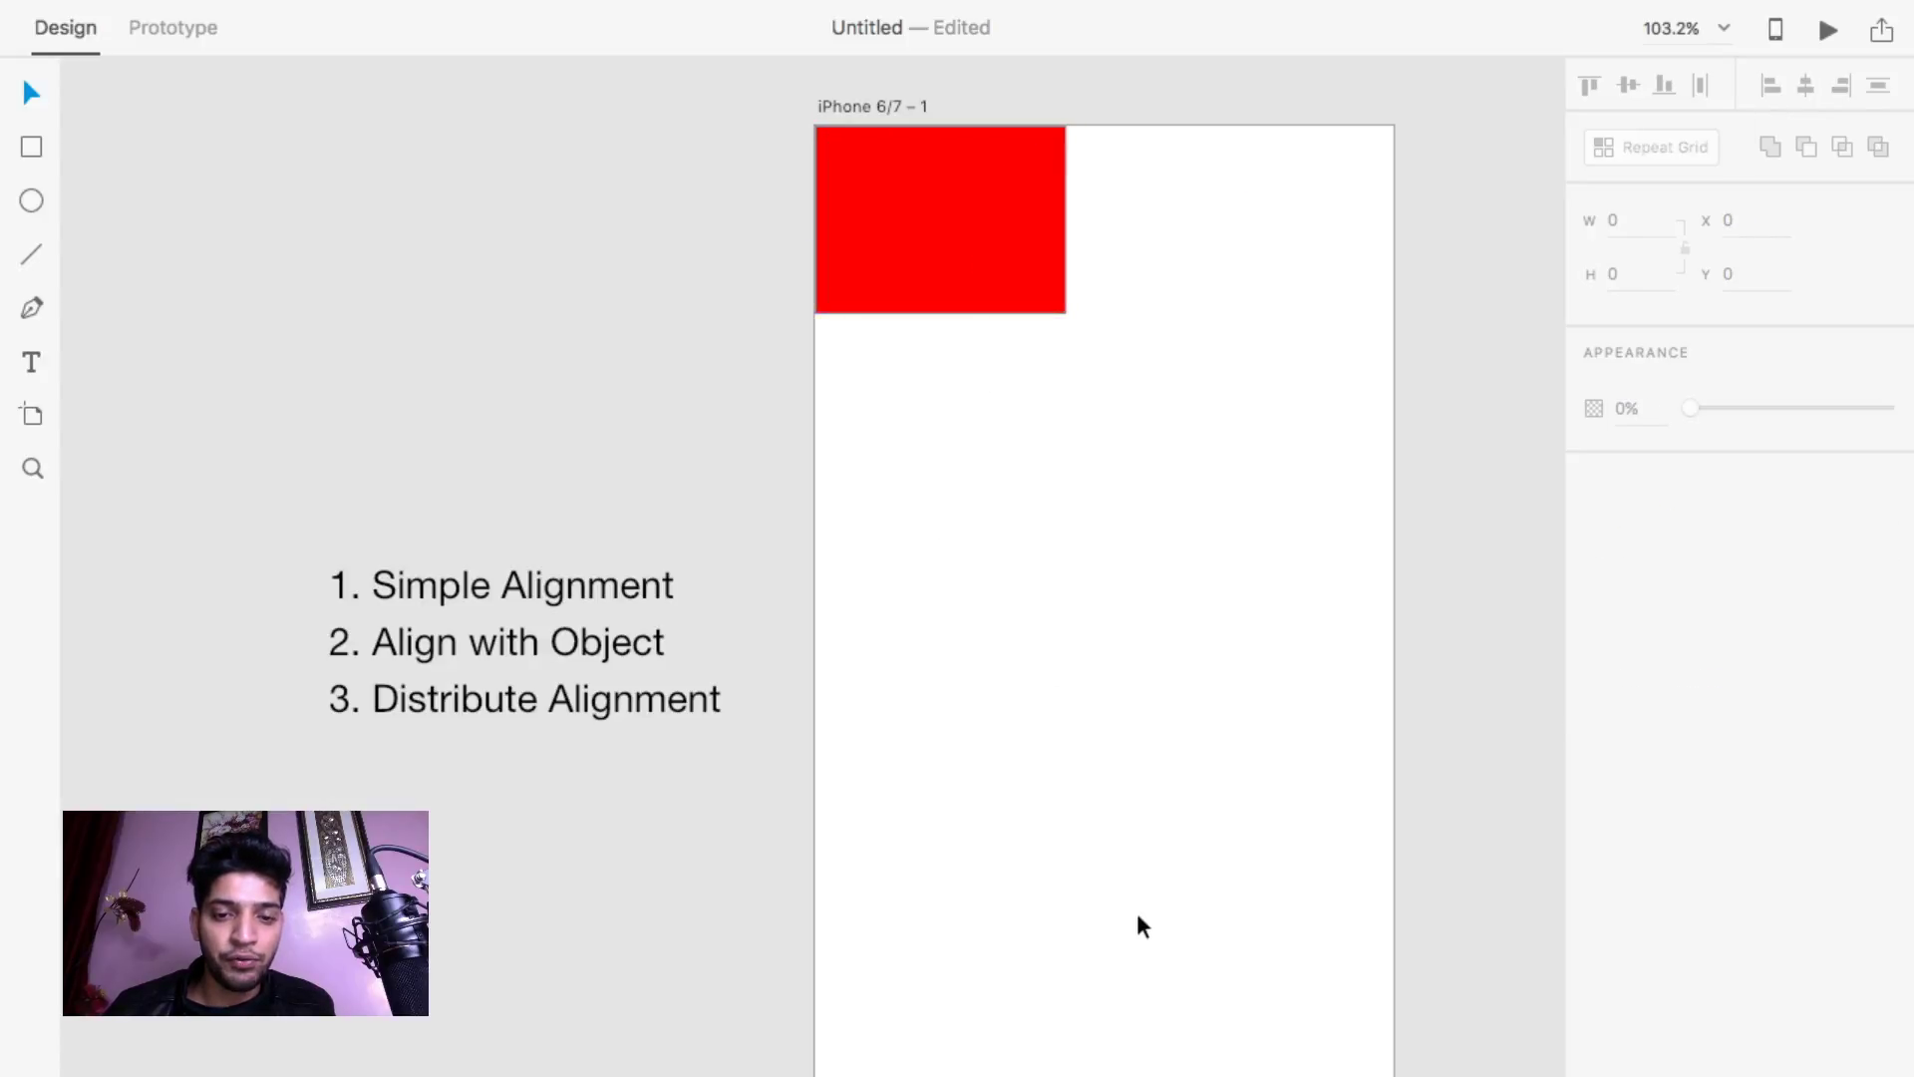
left_click(1008, 201)
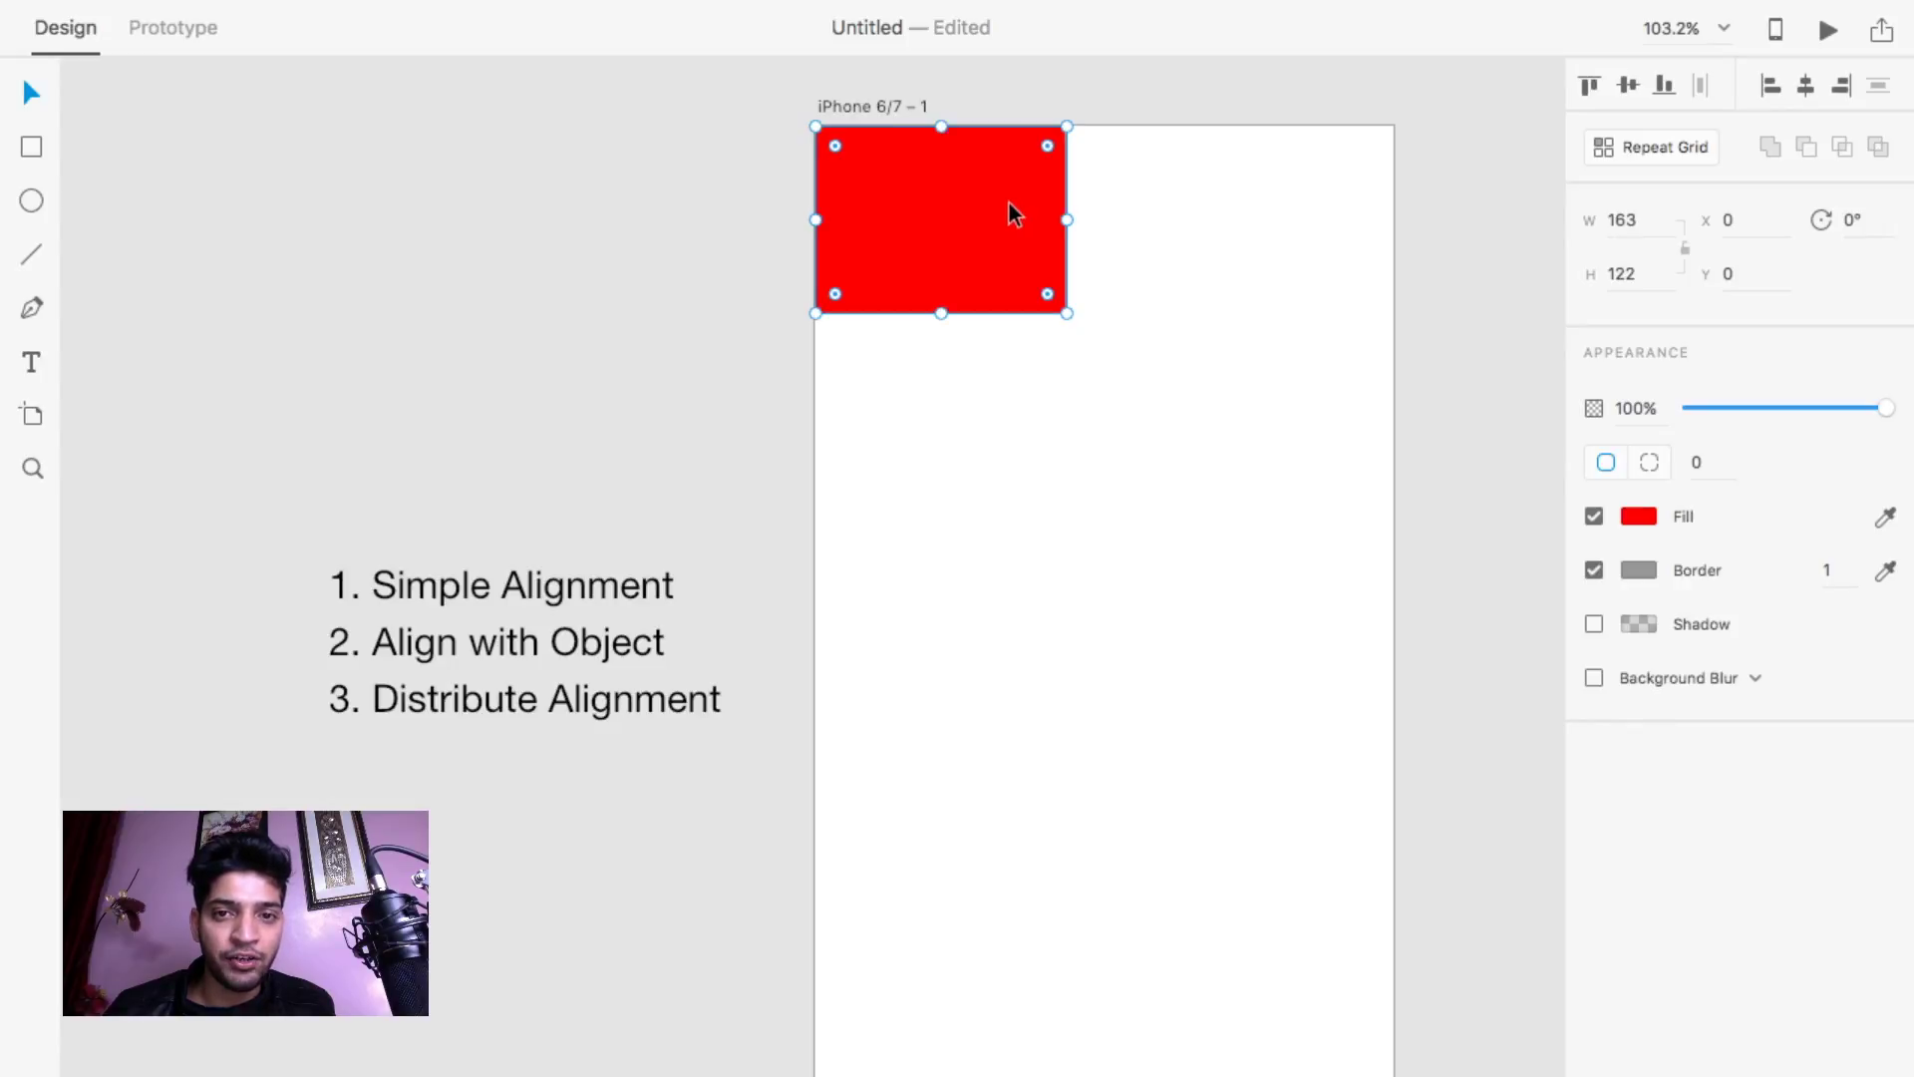
left_click(1850, 86)
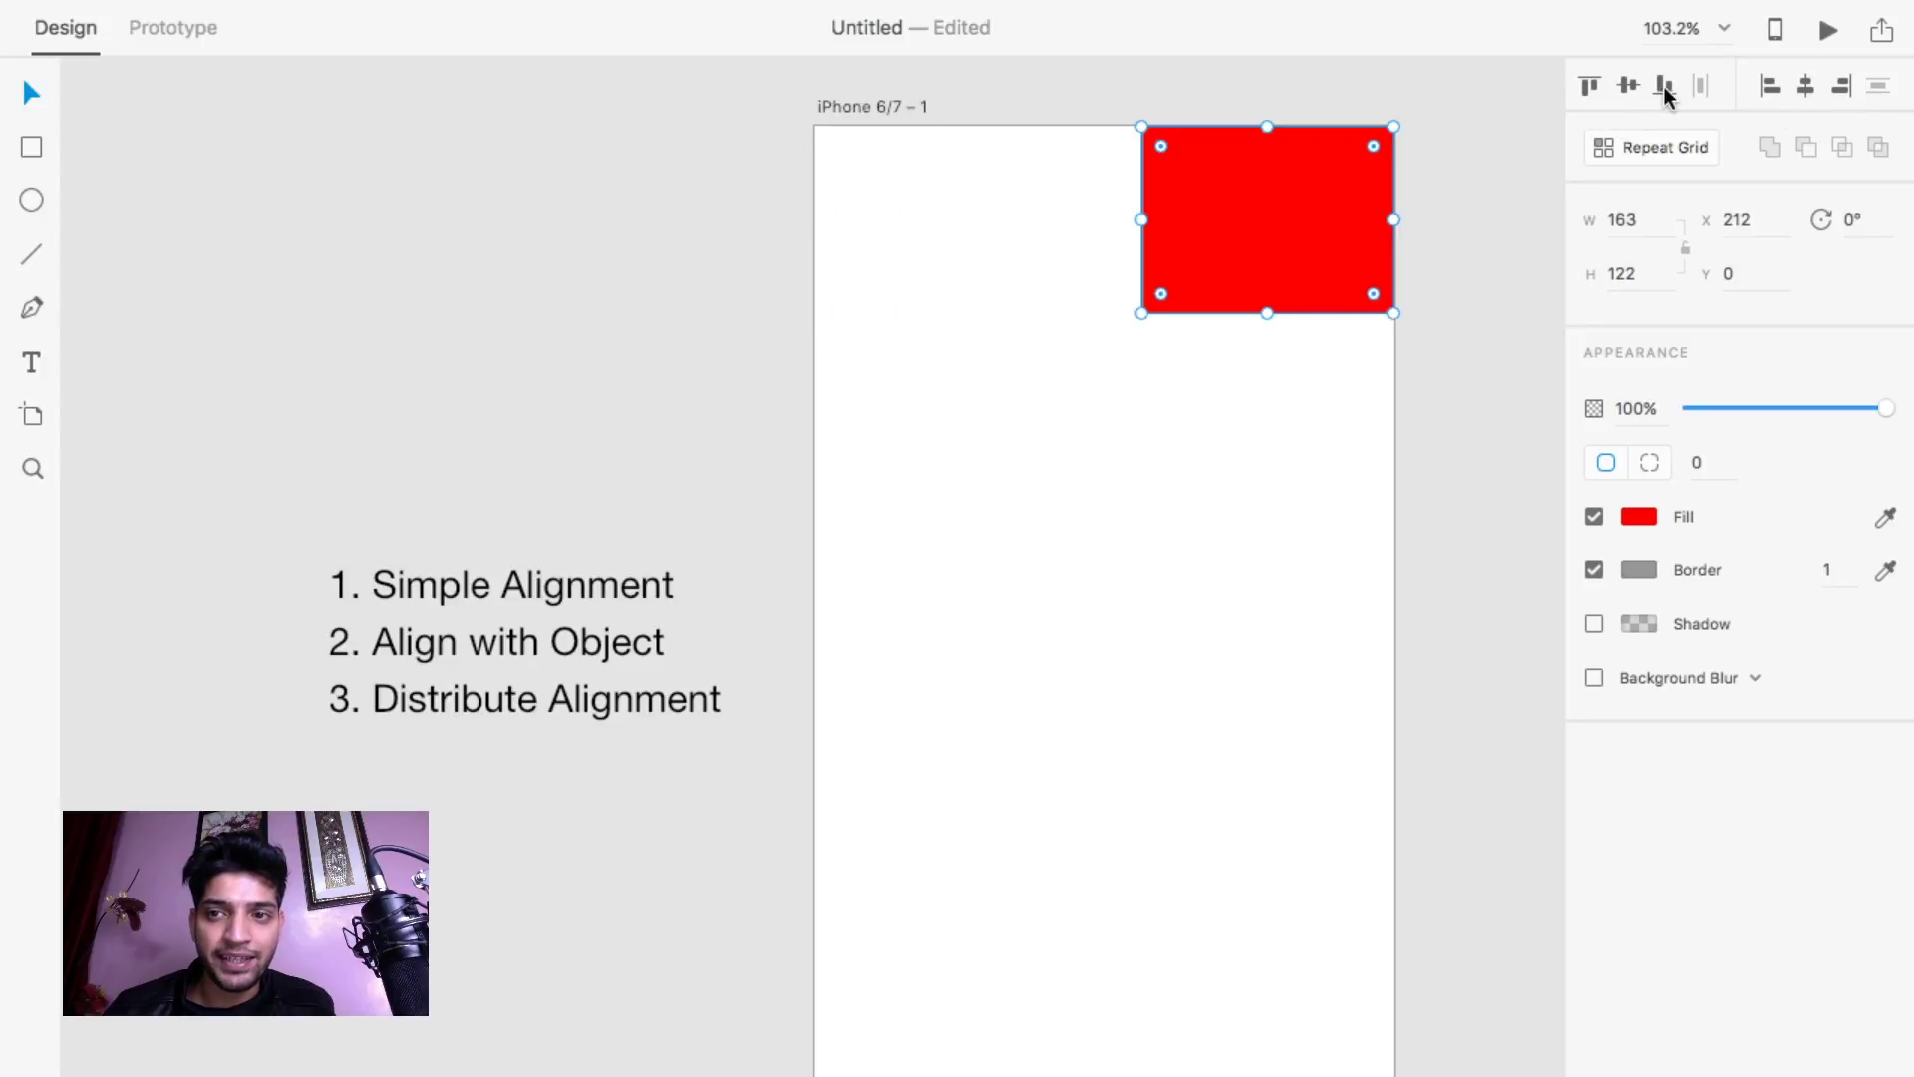
left_click(1664, 86)
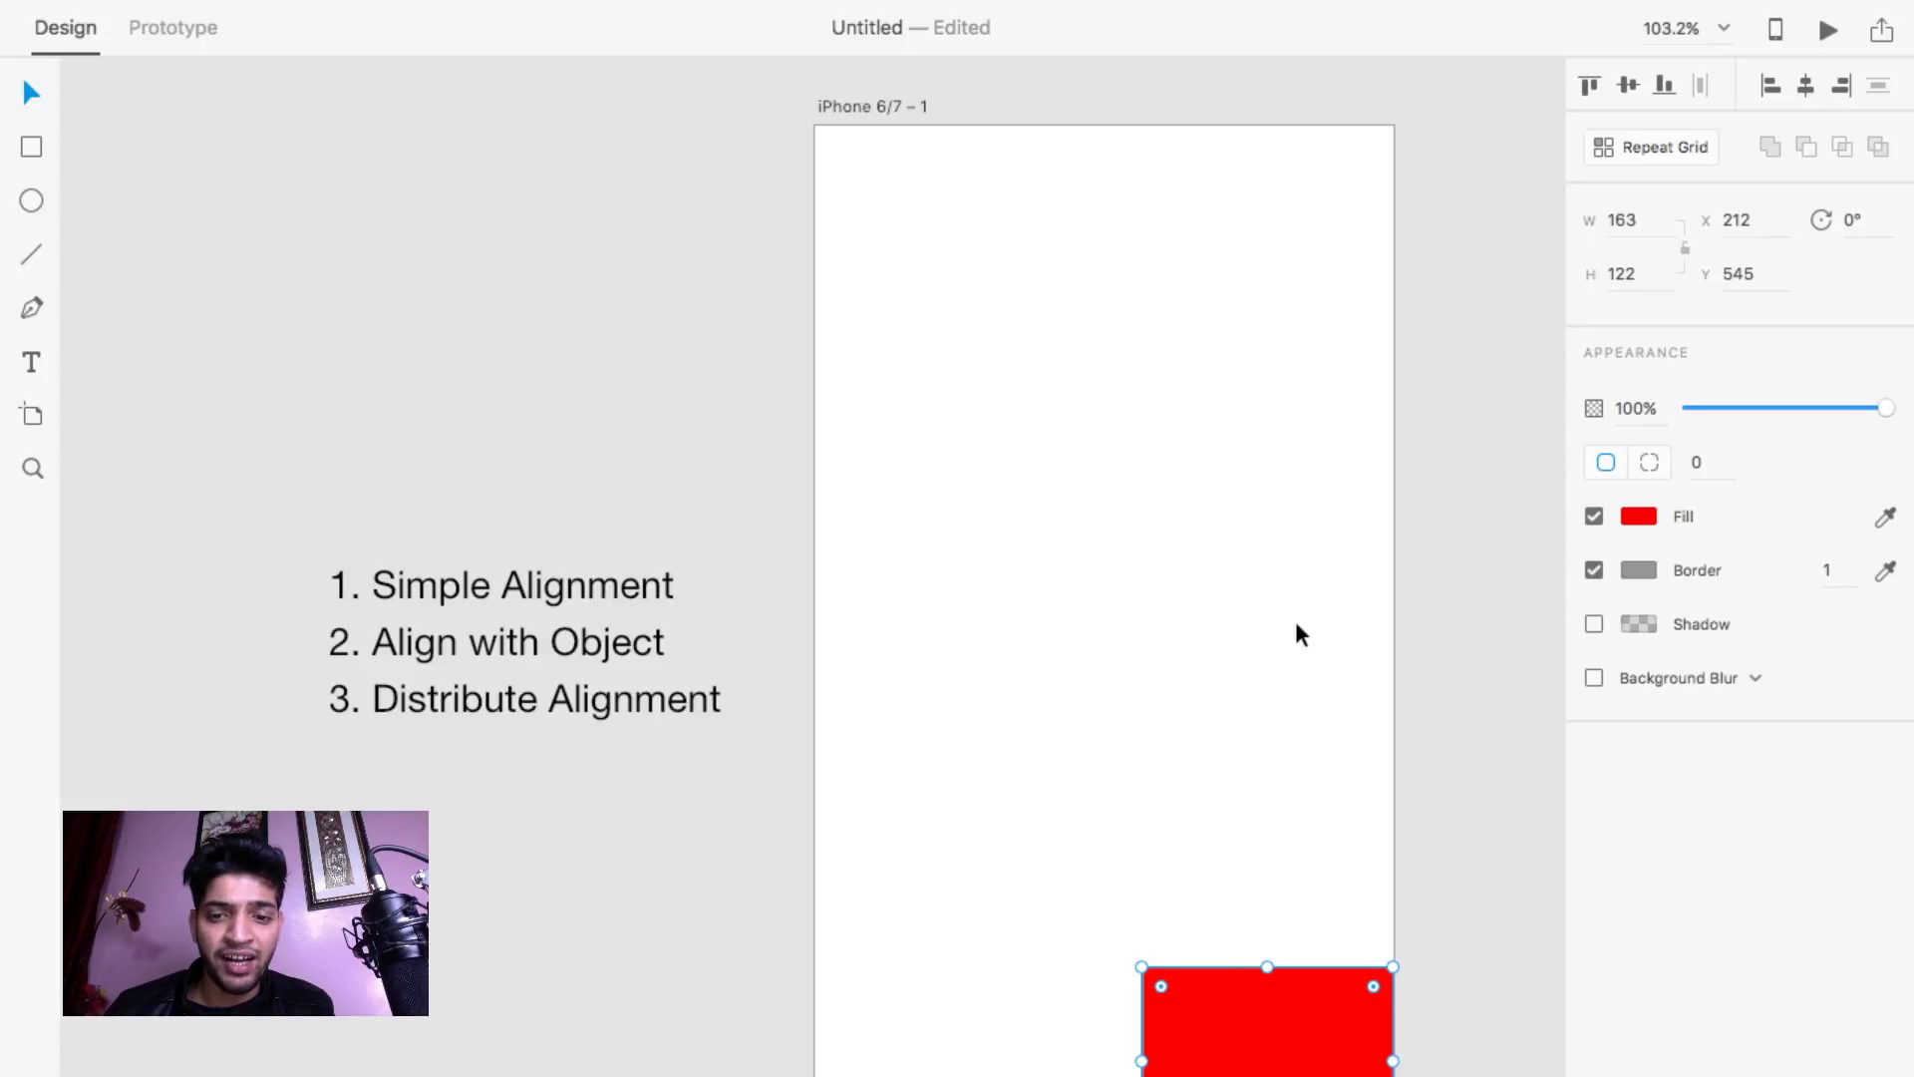
- Centre the rectangle vertically and horizontally on the artboard, then drag it toward the upper left
left_click(1631, 83)
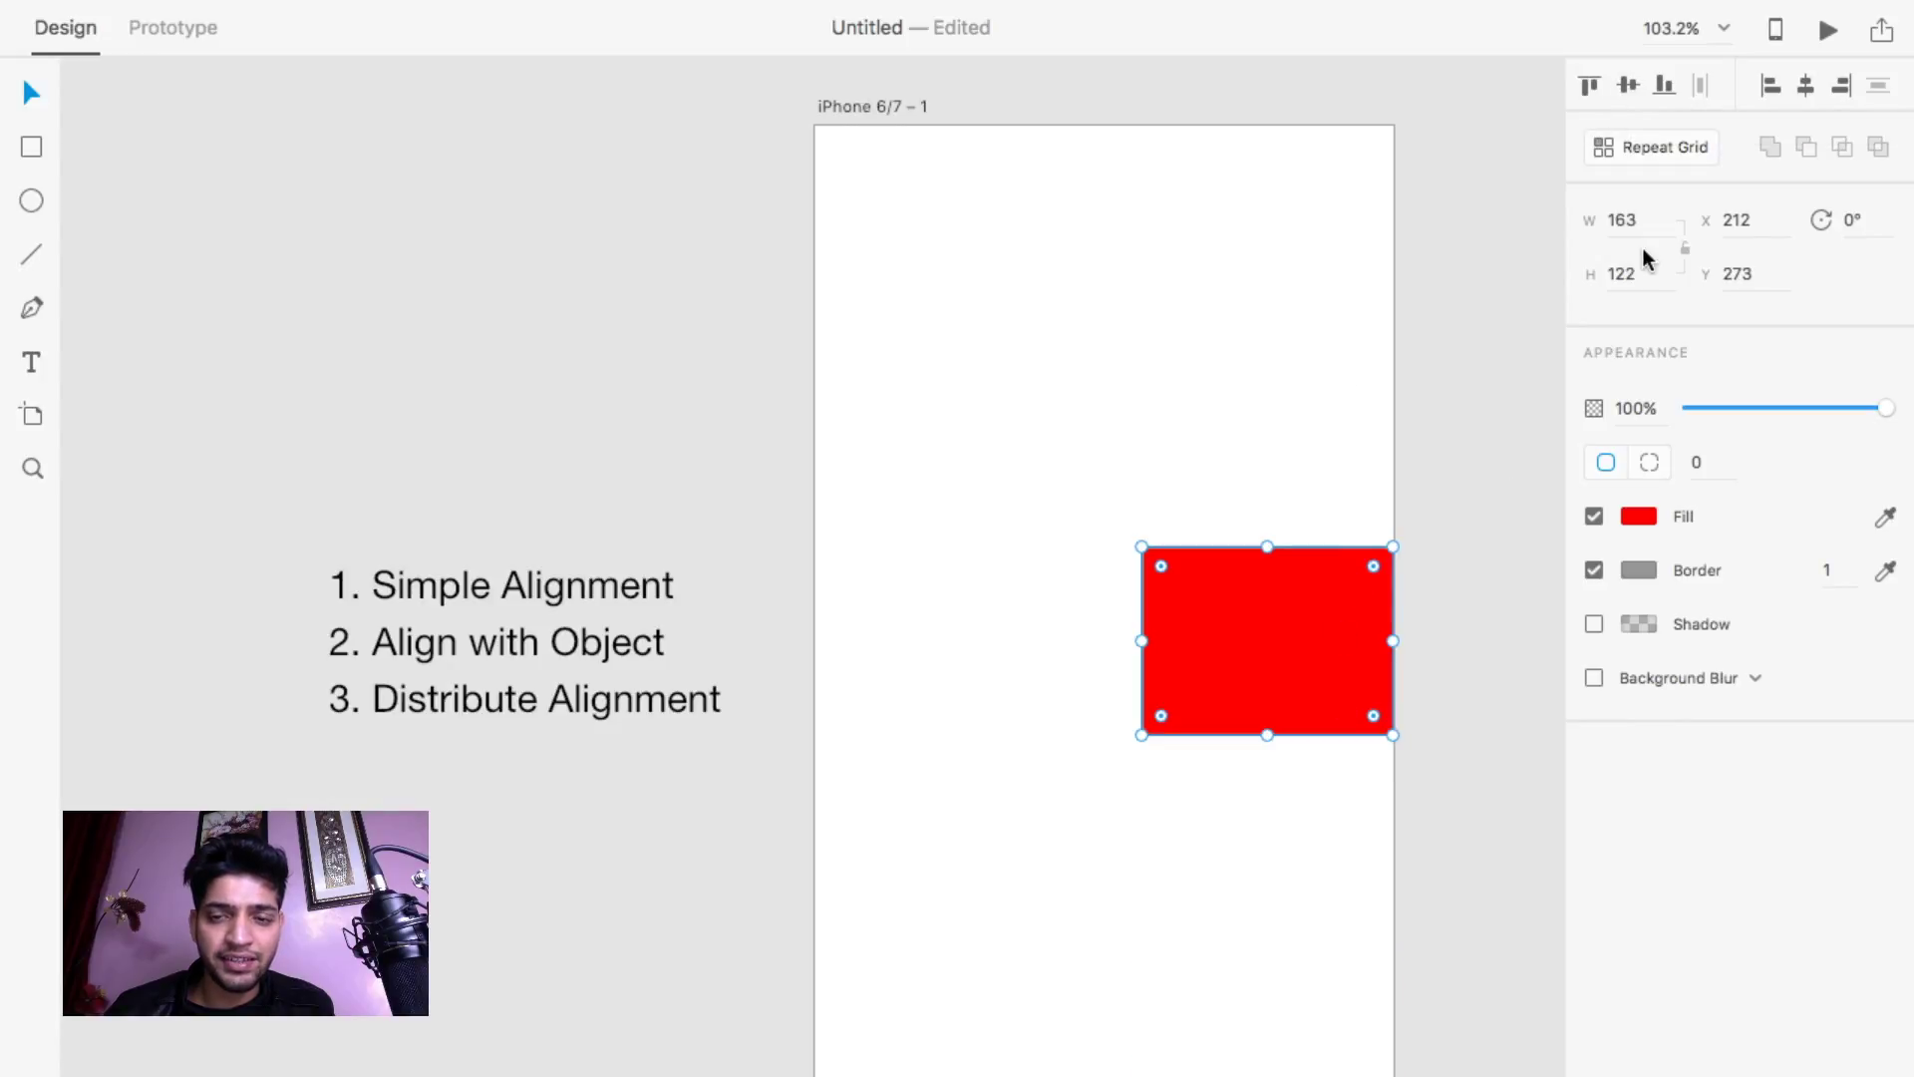
left_click(1805, 90)
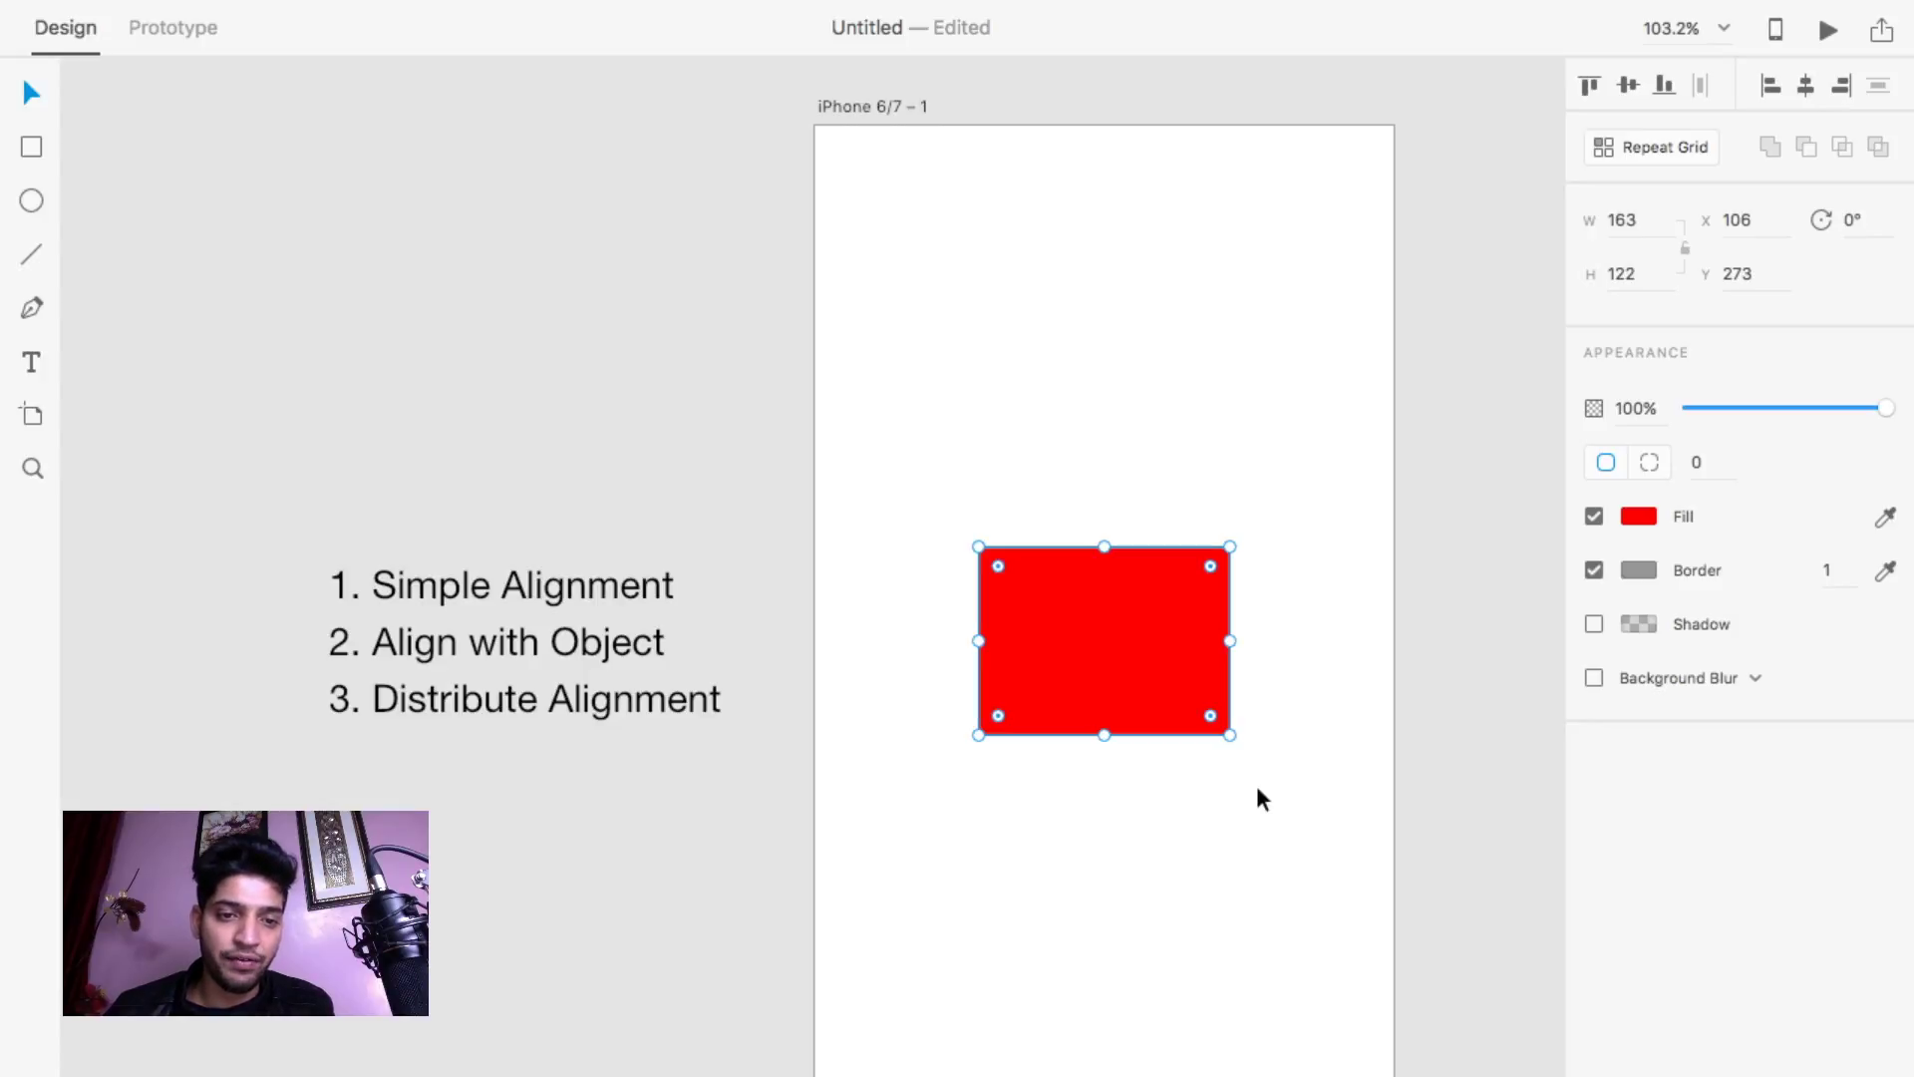
left_click_drag(1081, 637, 955, 543)
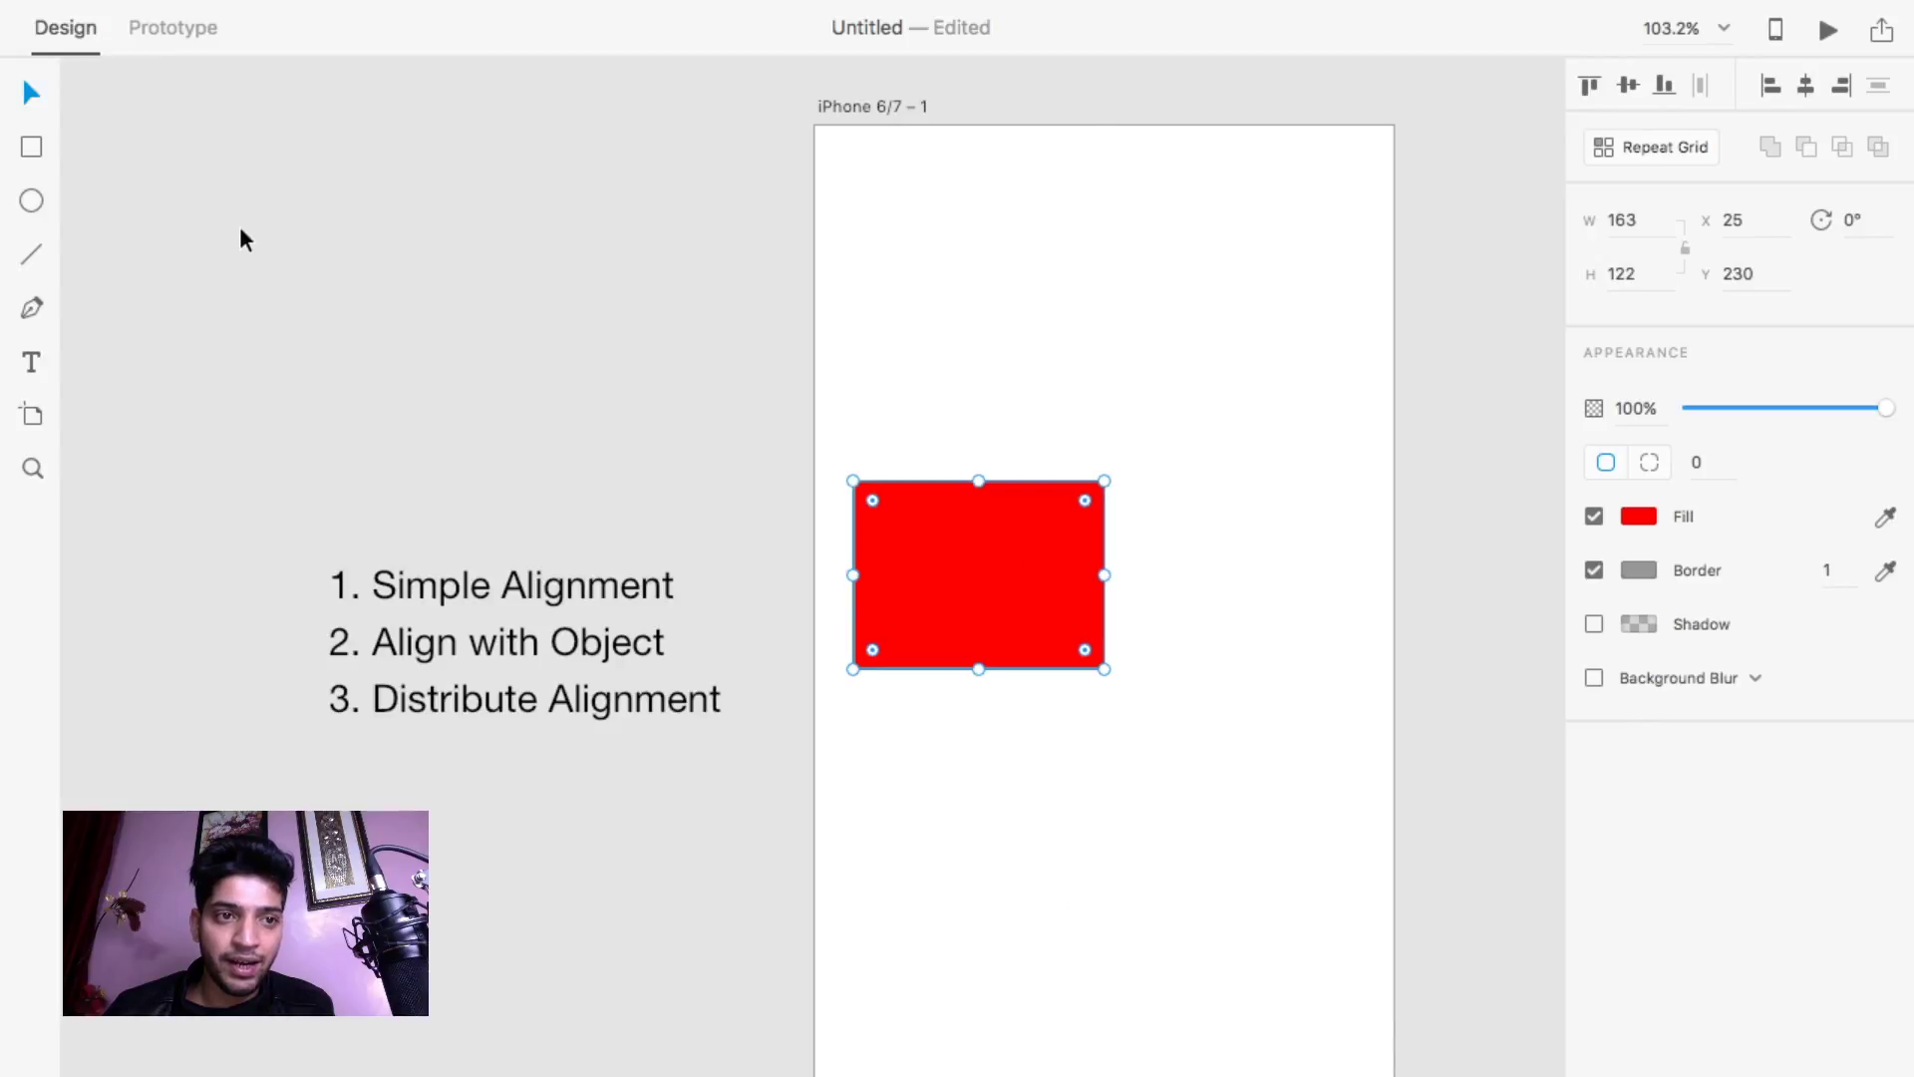
- Draw a 123×58 rectangle at upper right and fill it magenta #FF00E2
left_click(31, 146)
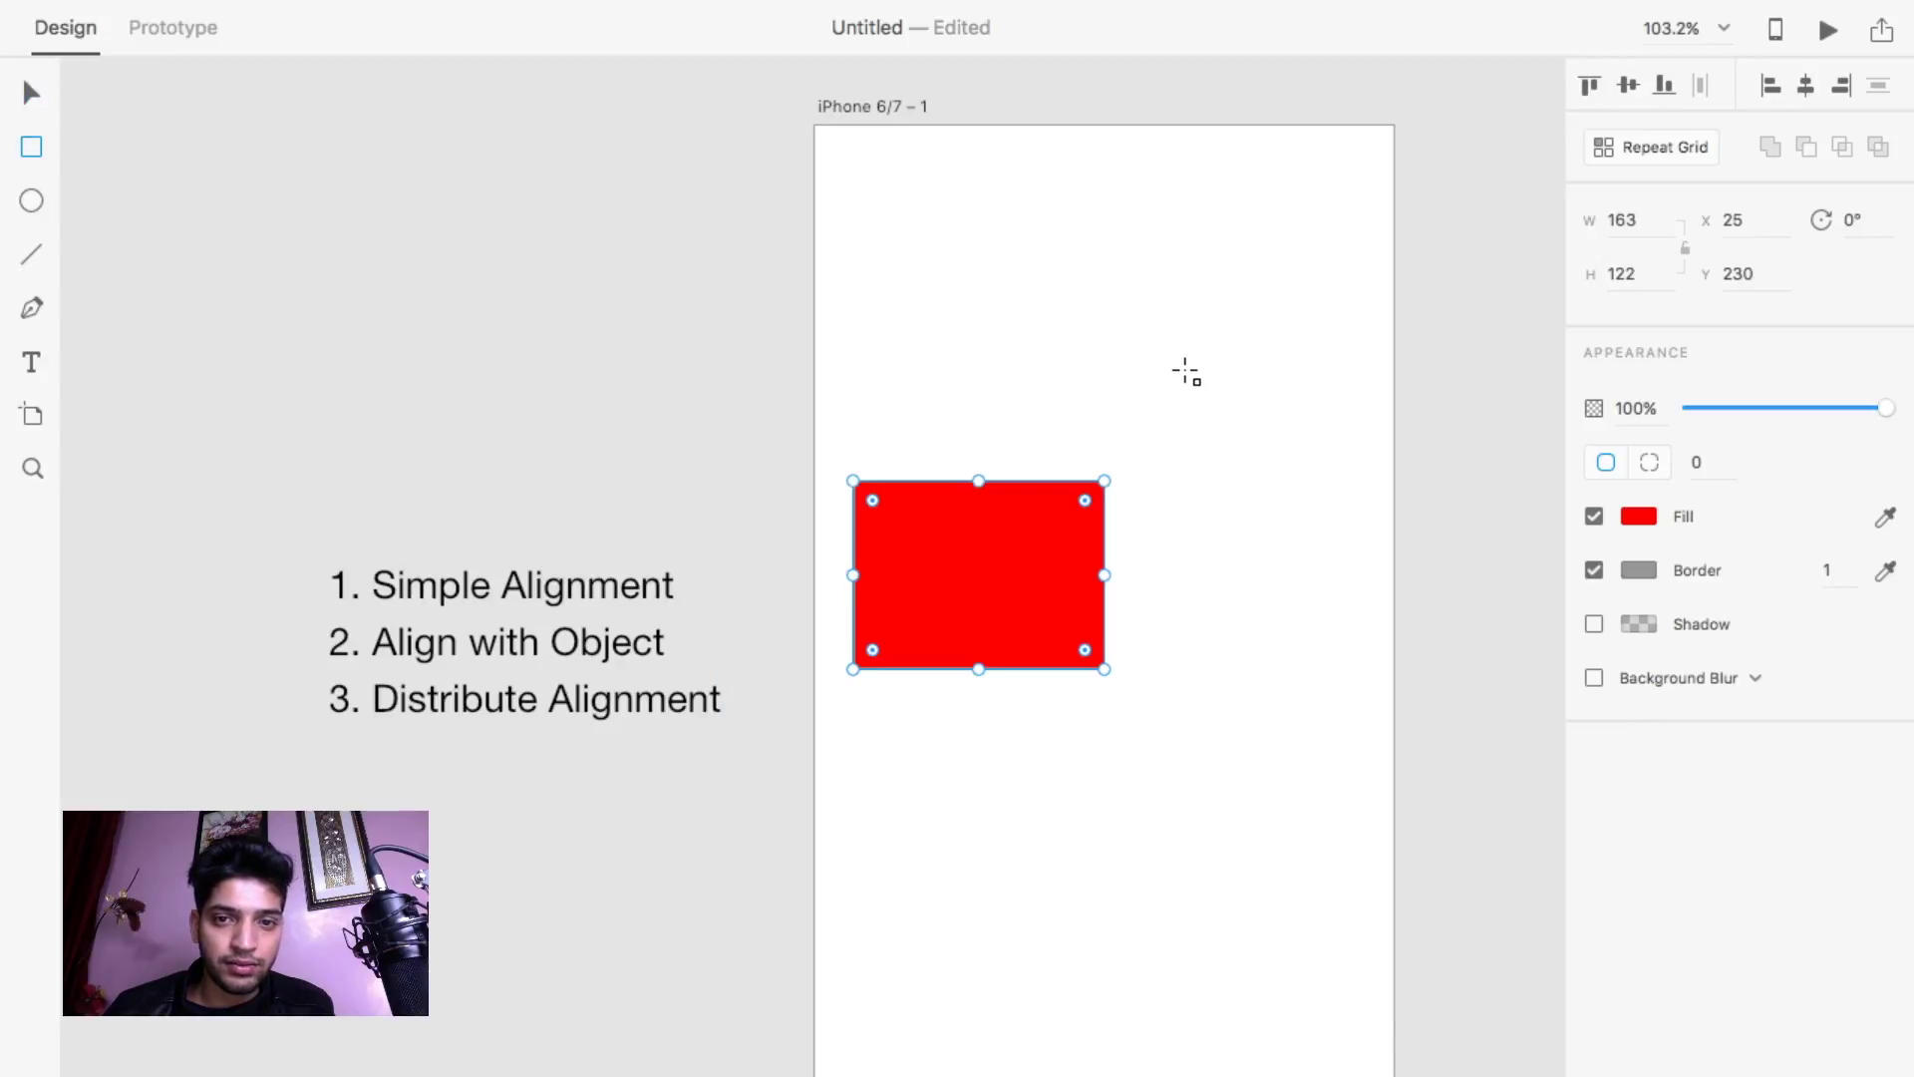
left_click_drag(1174, 391, 1365, 481)
left_click(1629, 512)
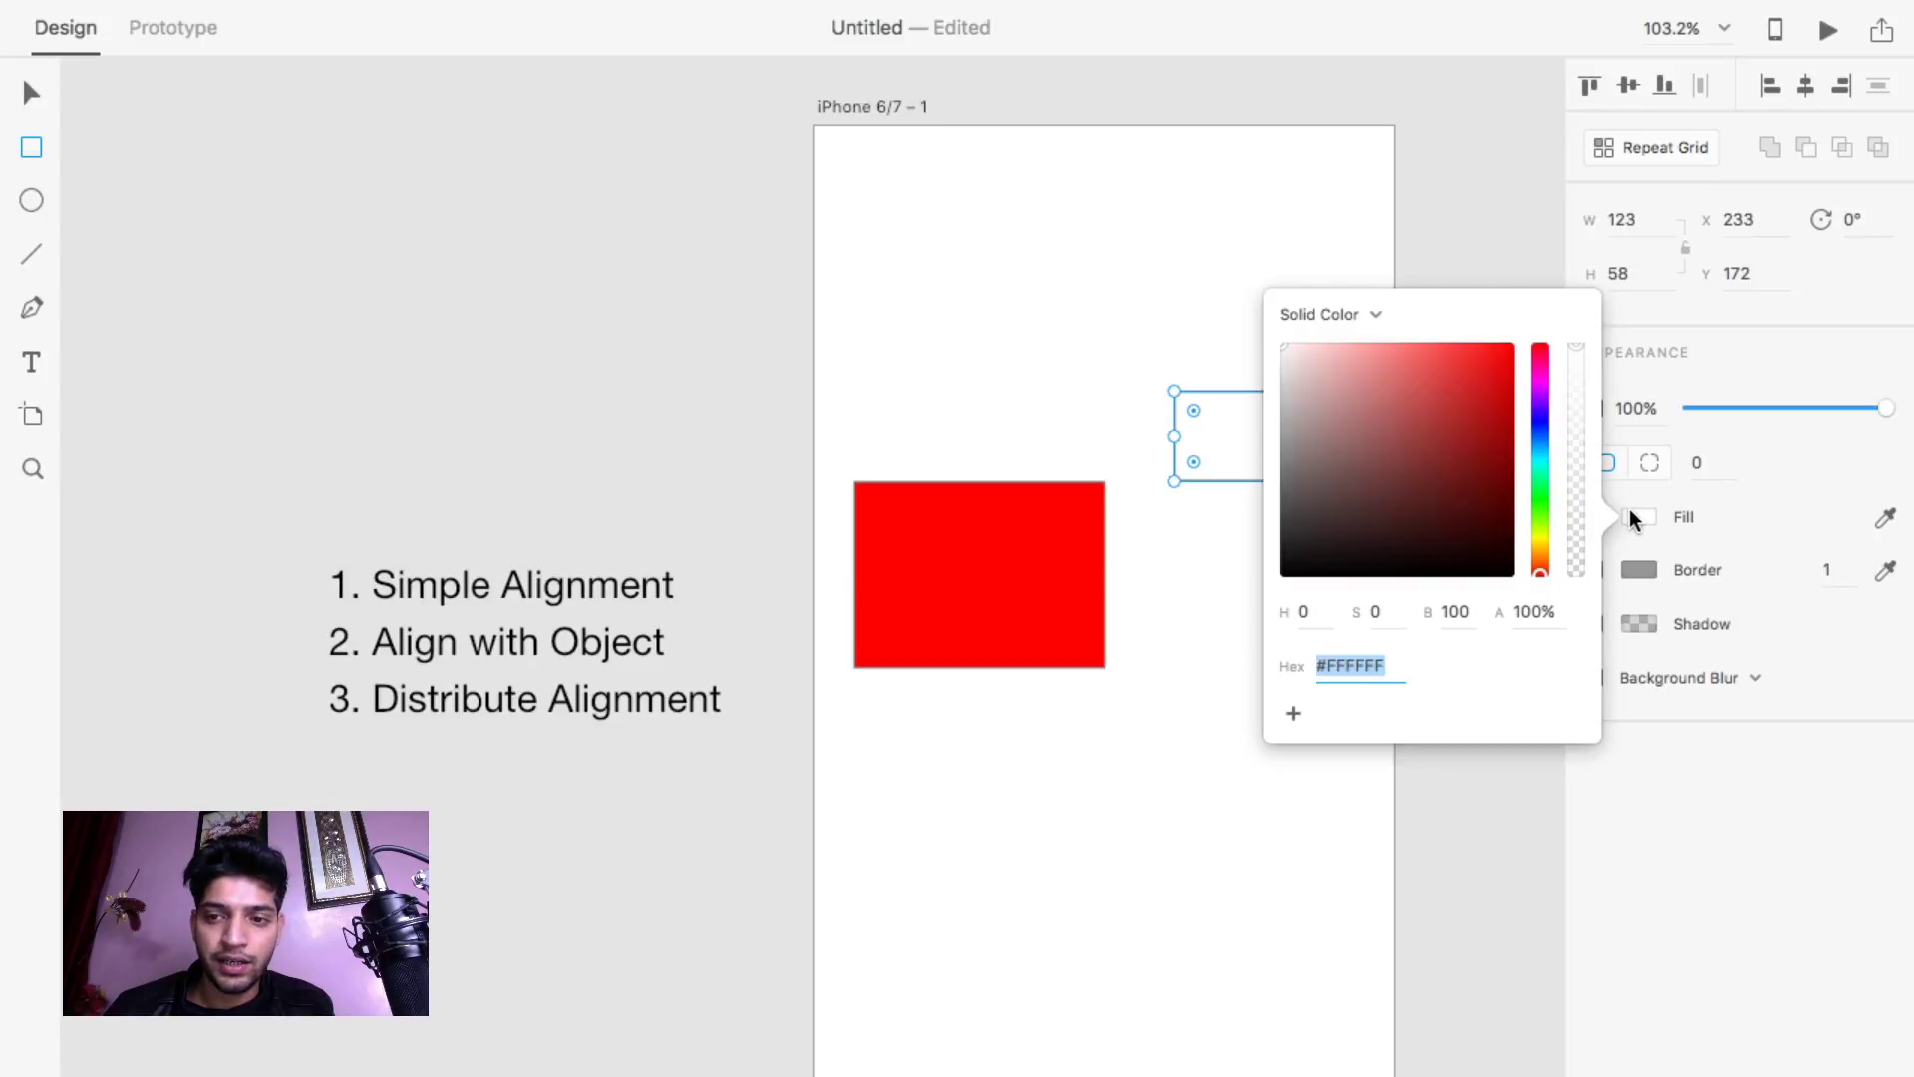
left_click_drag(1541, 435, 1541, 377)
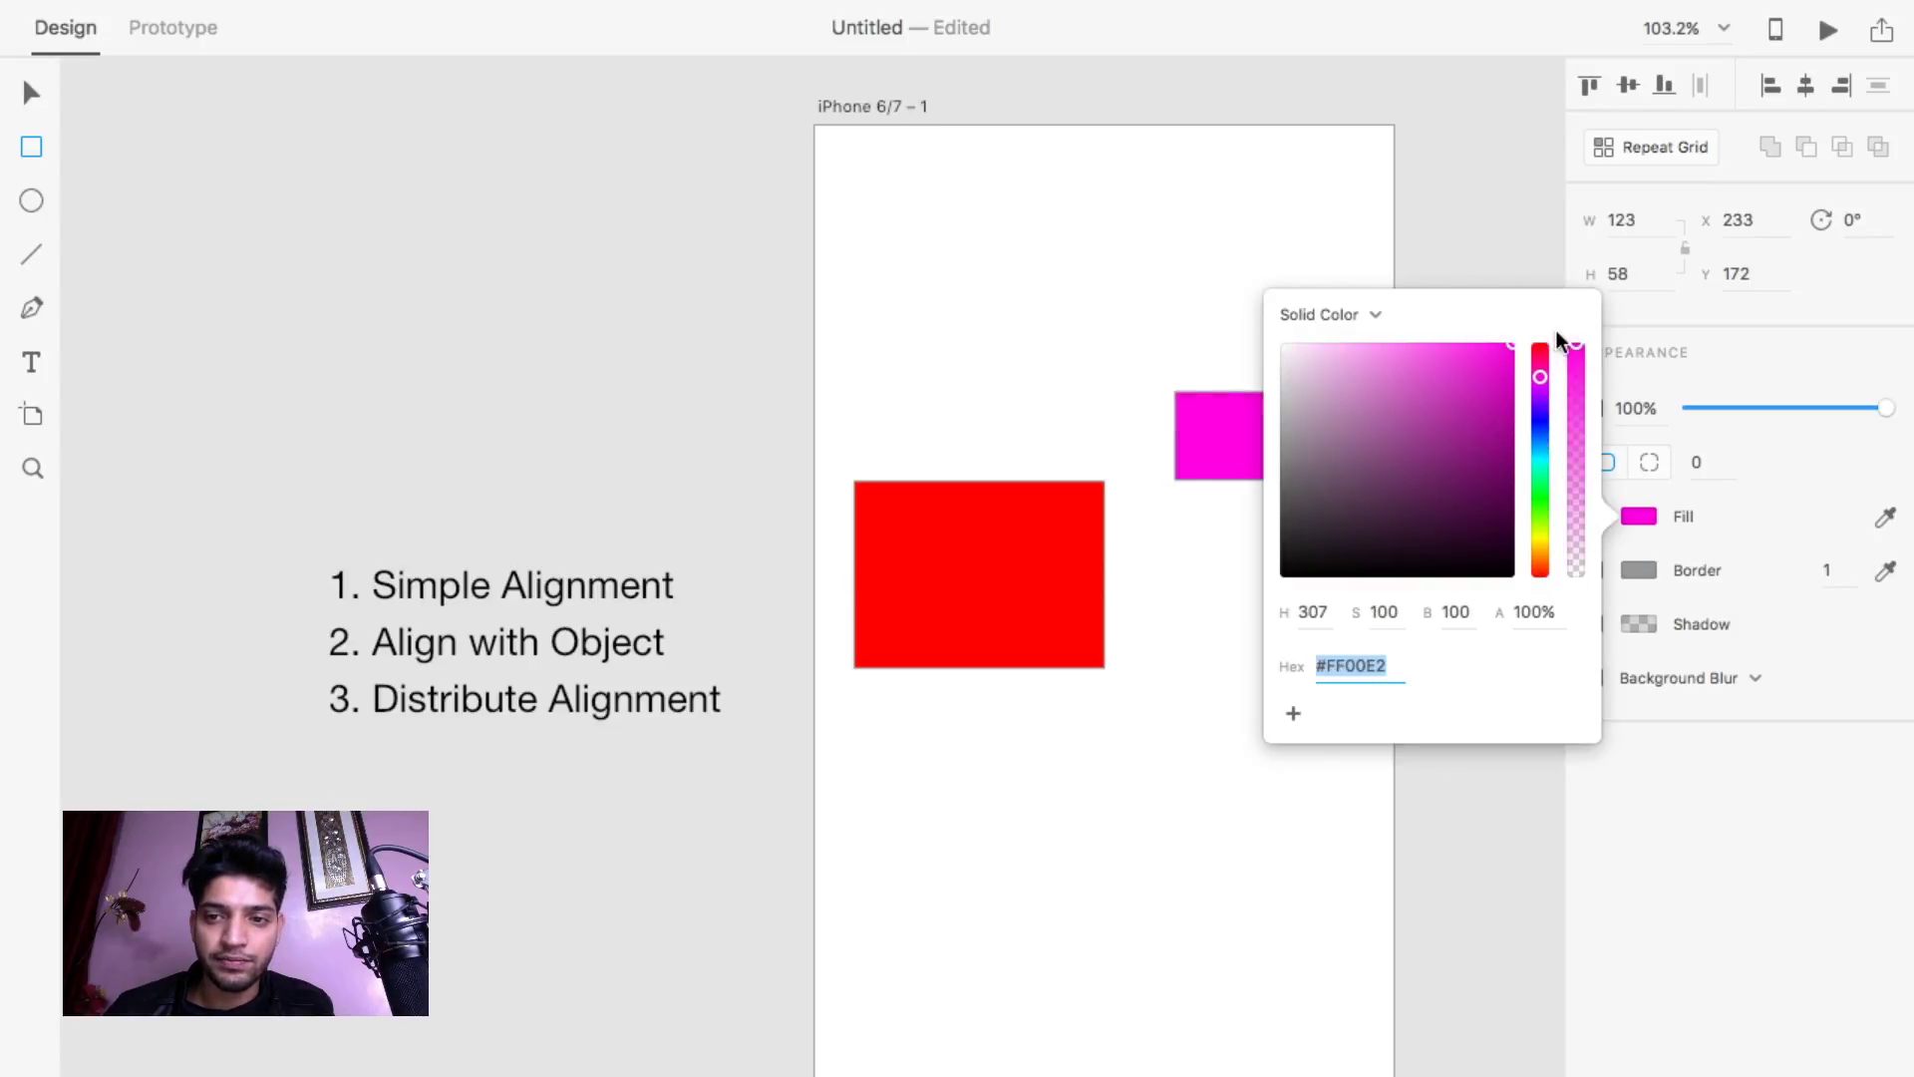
left_click(31, 92)
left_click(1174, 827)
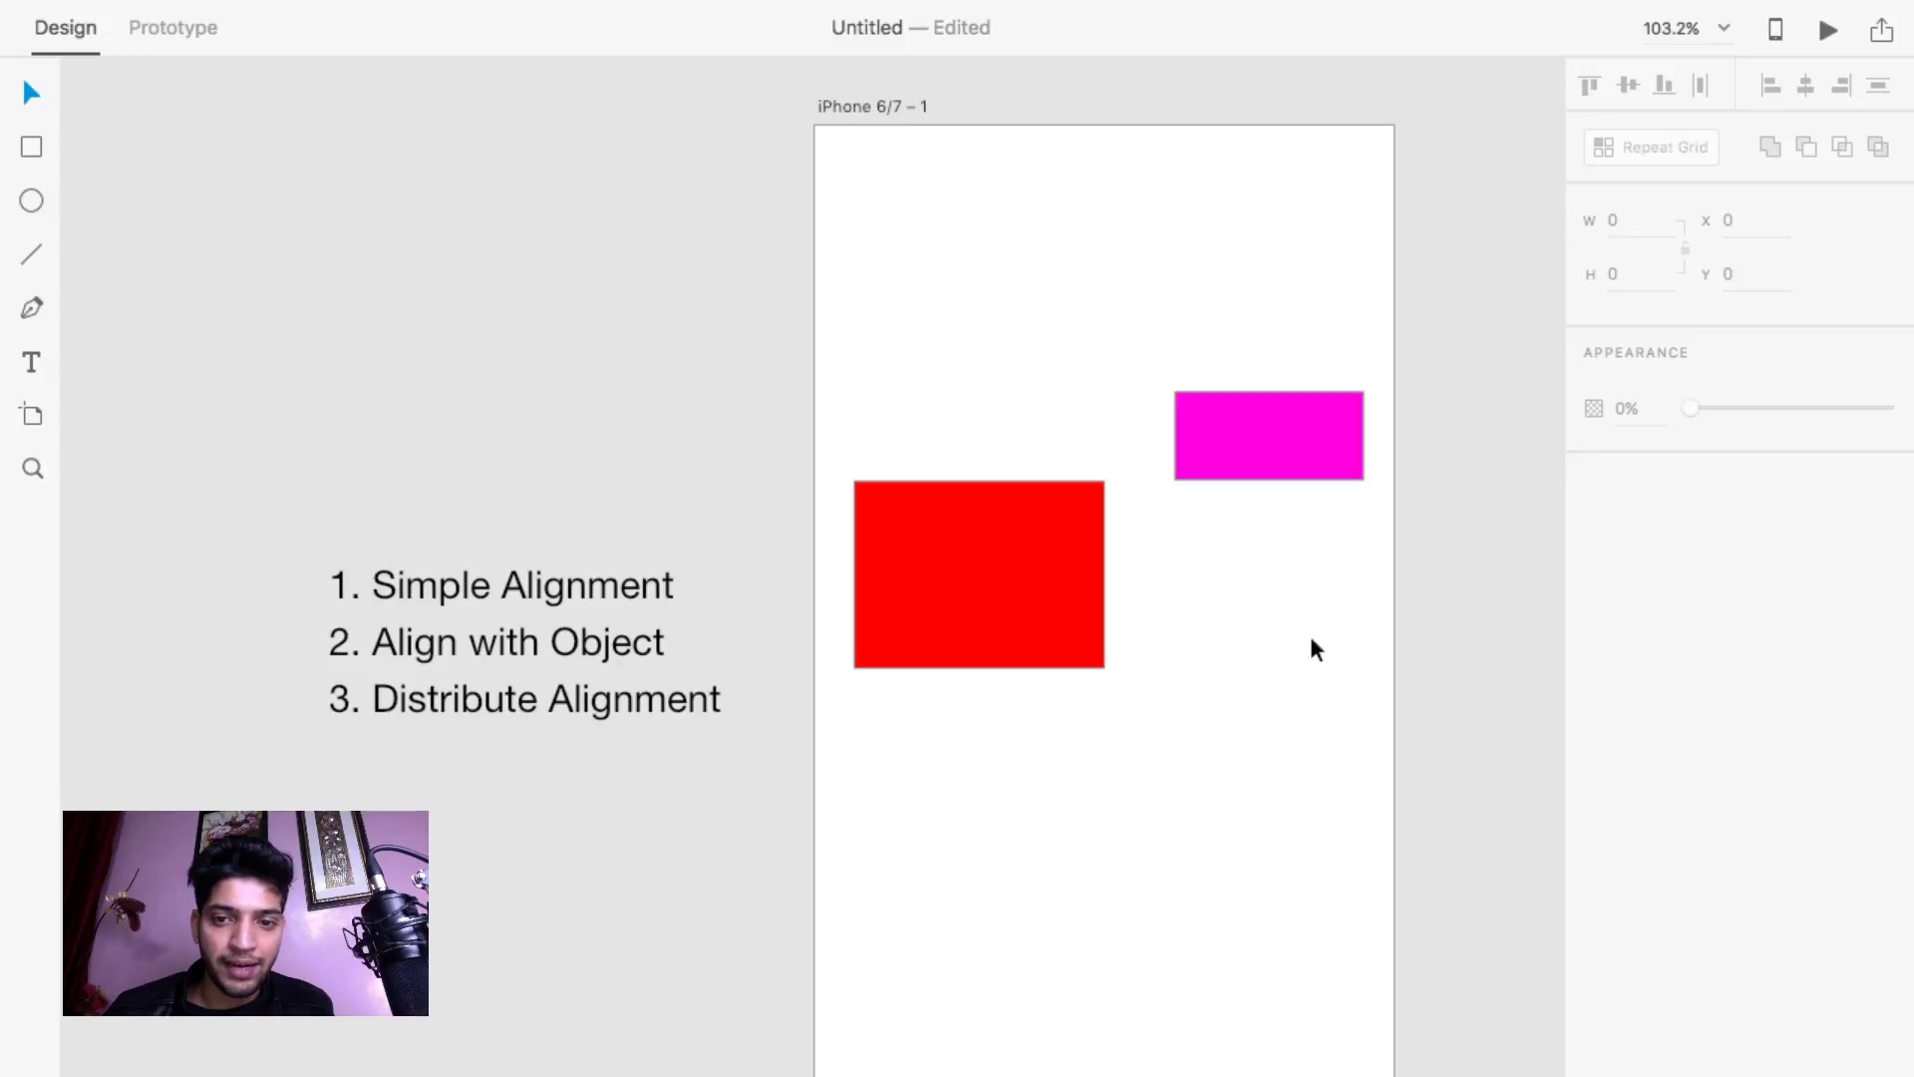
- Select the red and magenta rectangles together and align their vertical middles
left_click_drag(812, 282, 1327, 647)
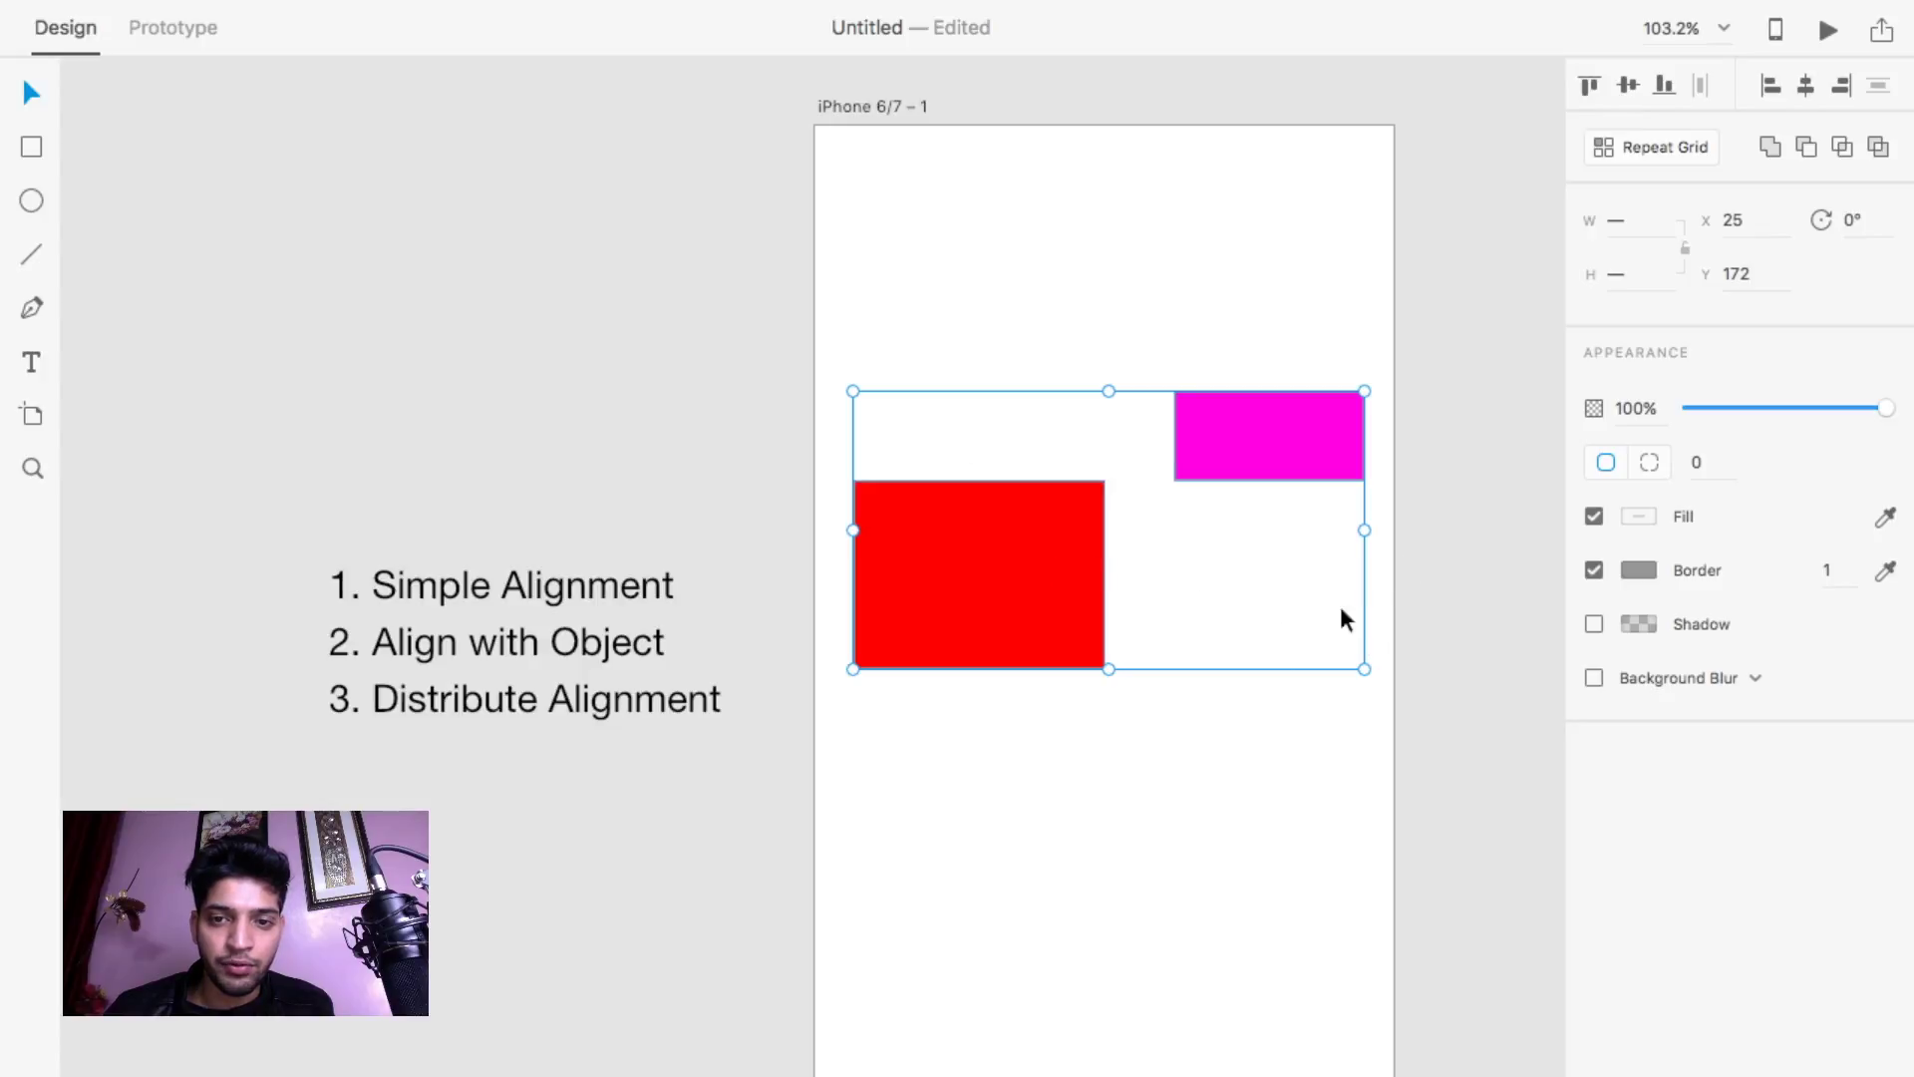
left_click(1192, 756)
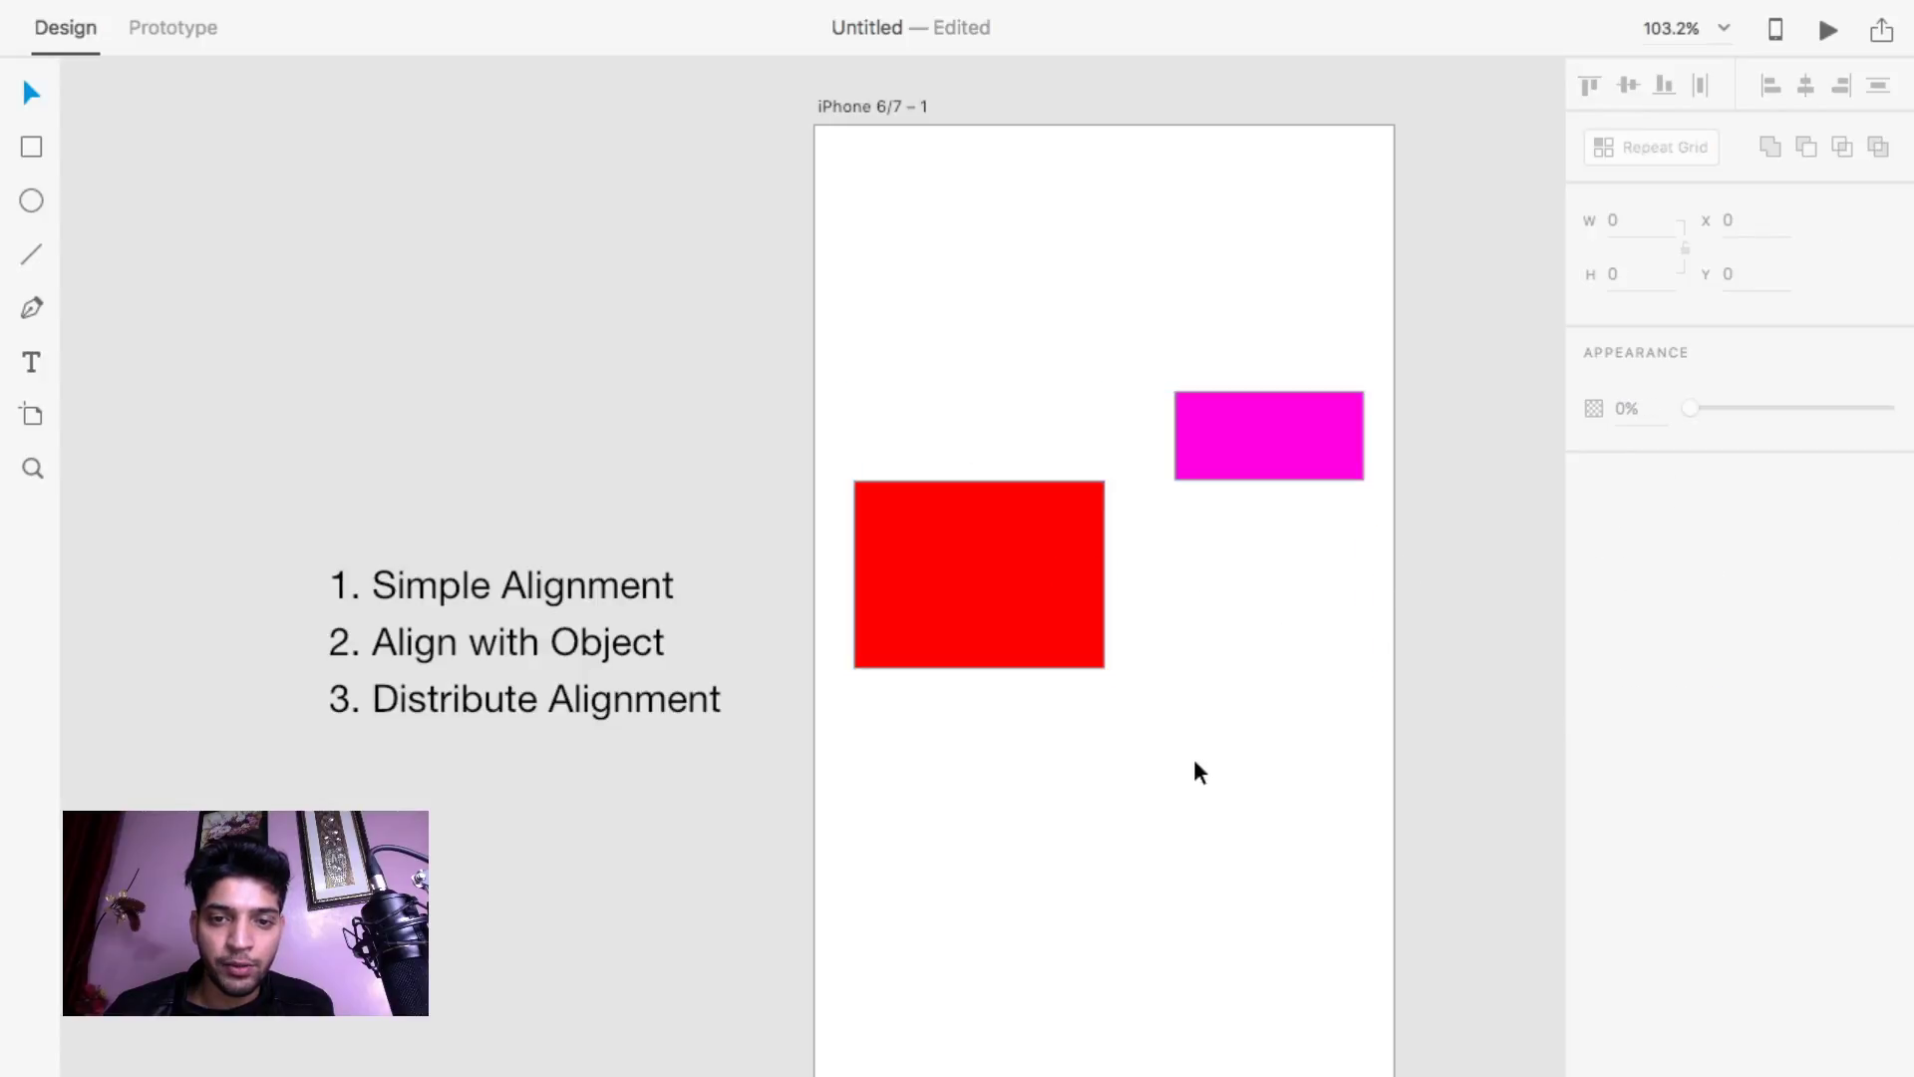
left_click(1017, 620)
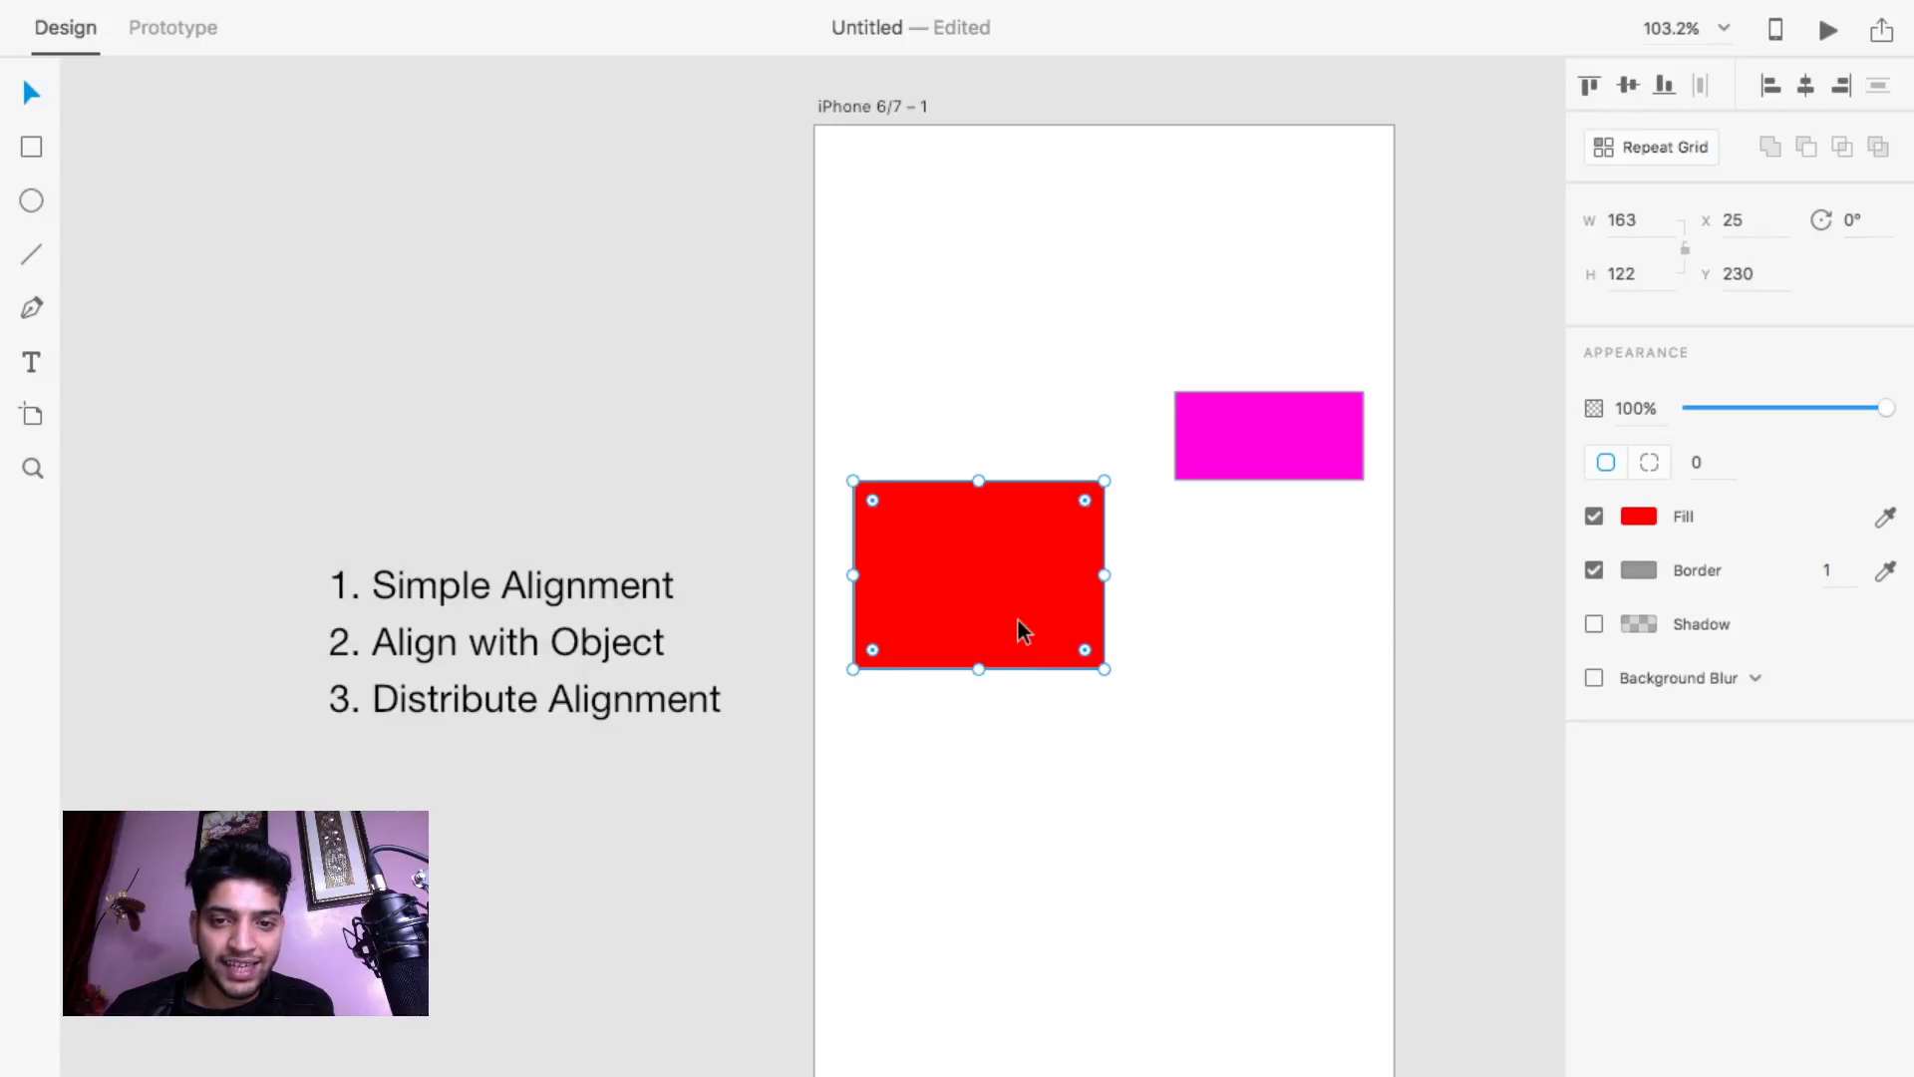
left_click(1265, 441, "shift")
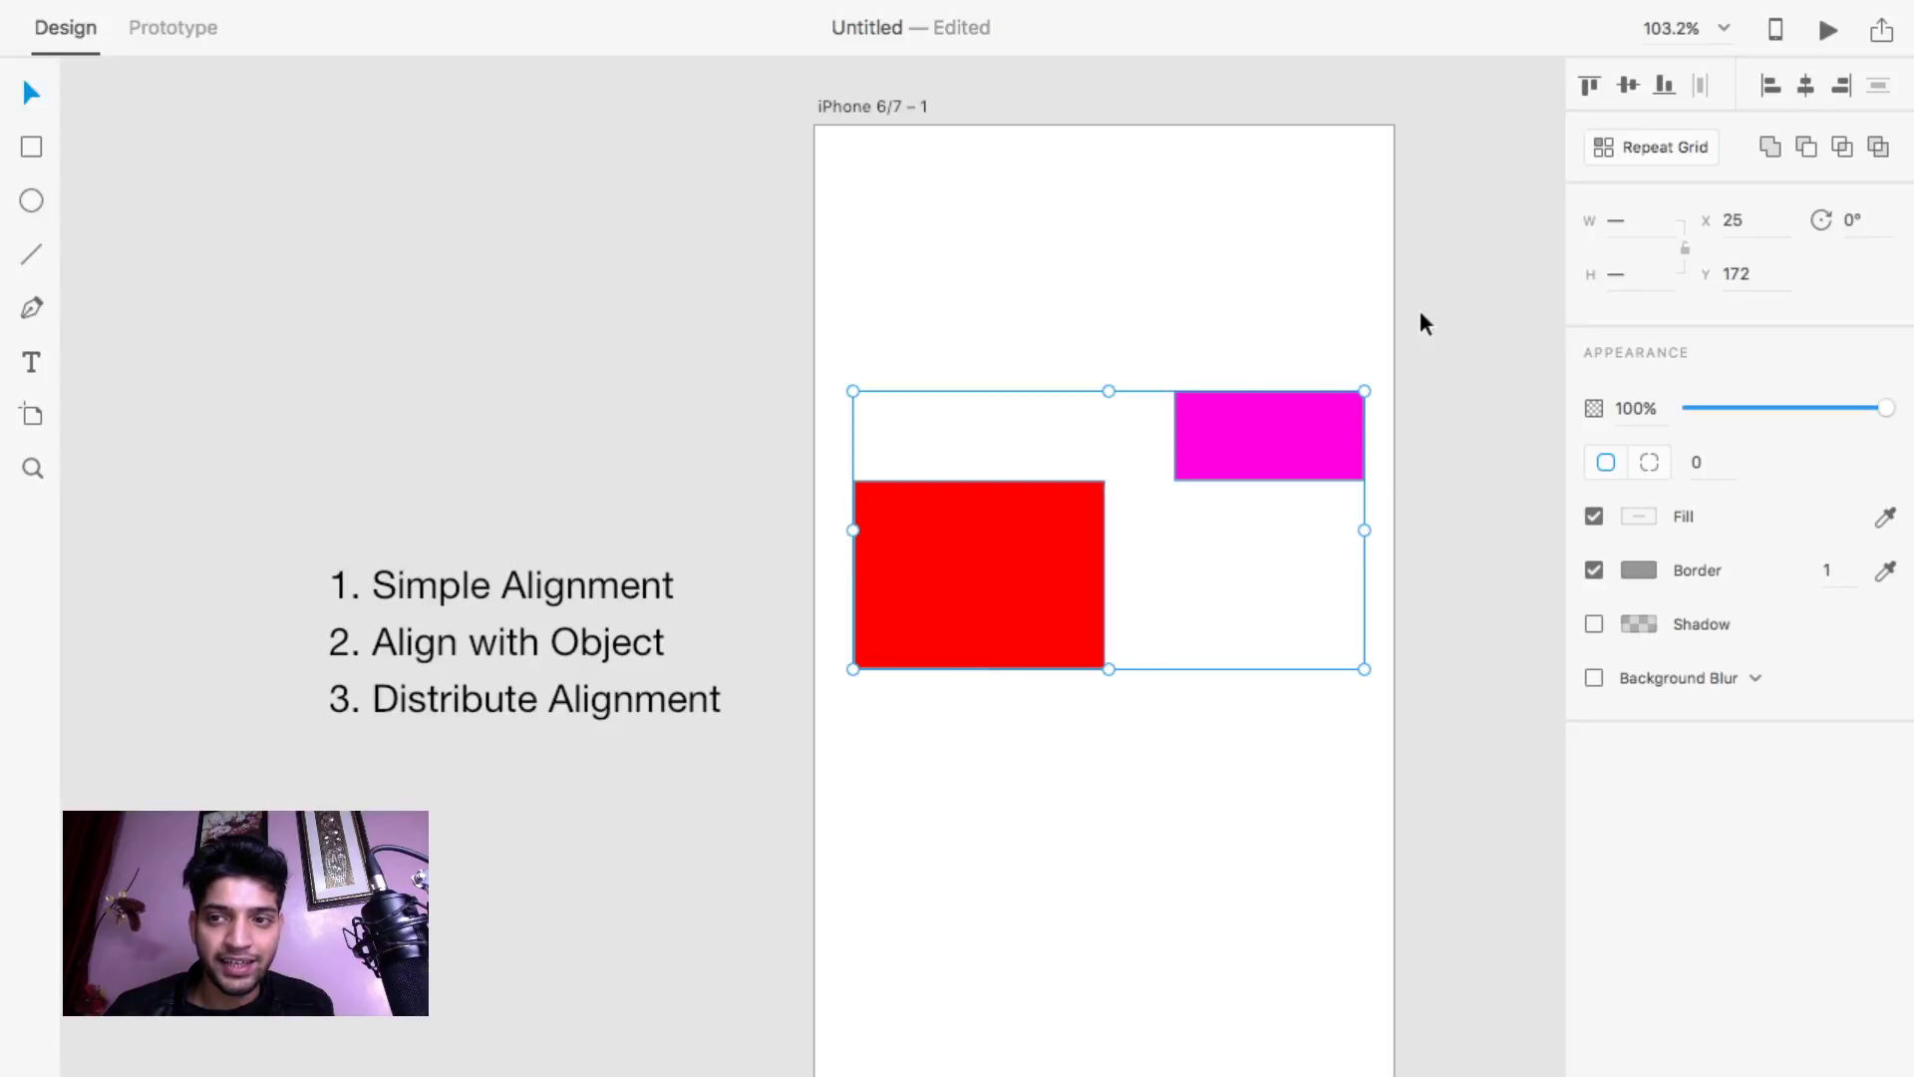
left_click(1630, 86)
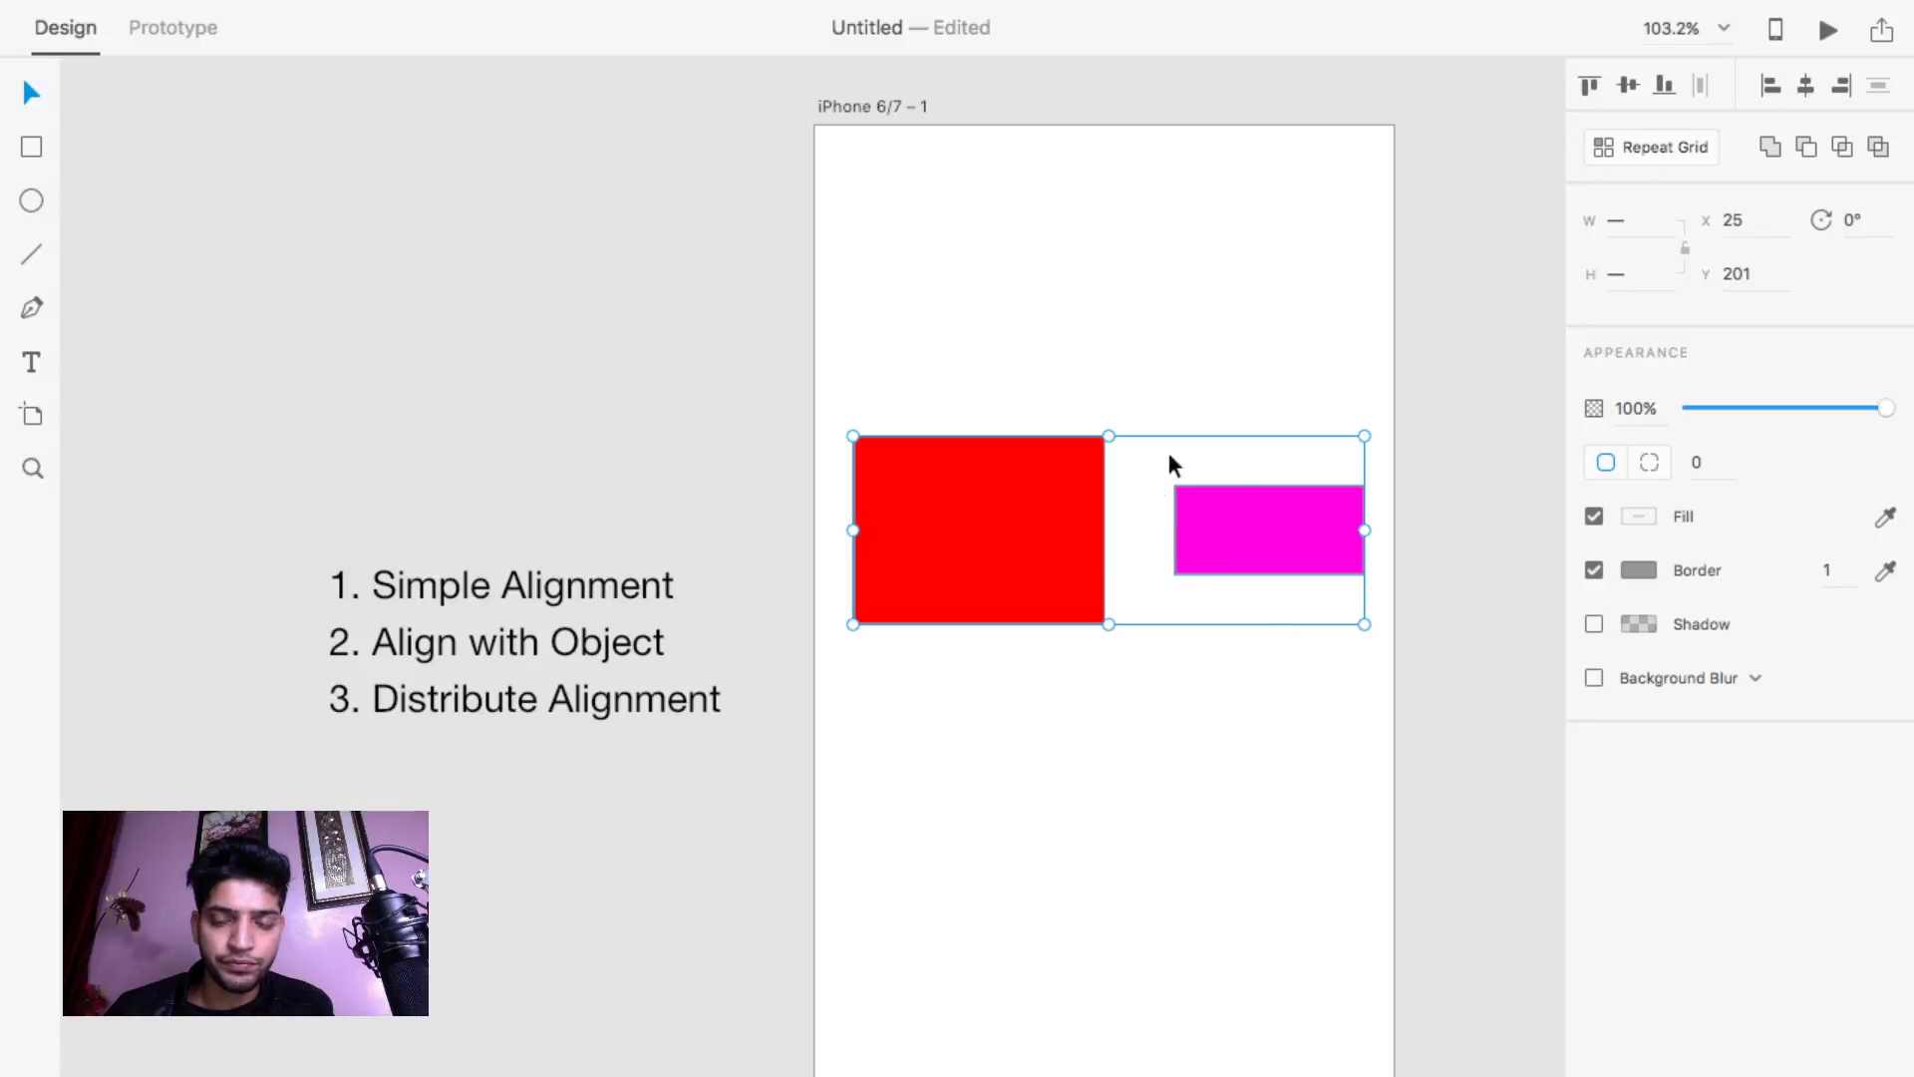
- Reposition both rectangles, centre them horizontally on each other, and move the pair onto the artboard's centre line
left_click(1237, 711)
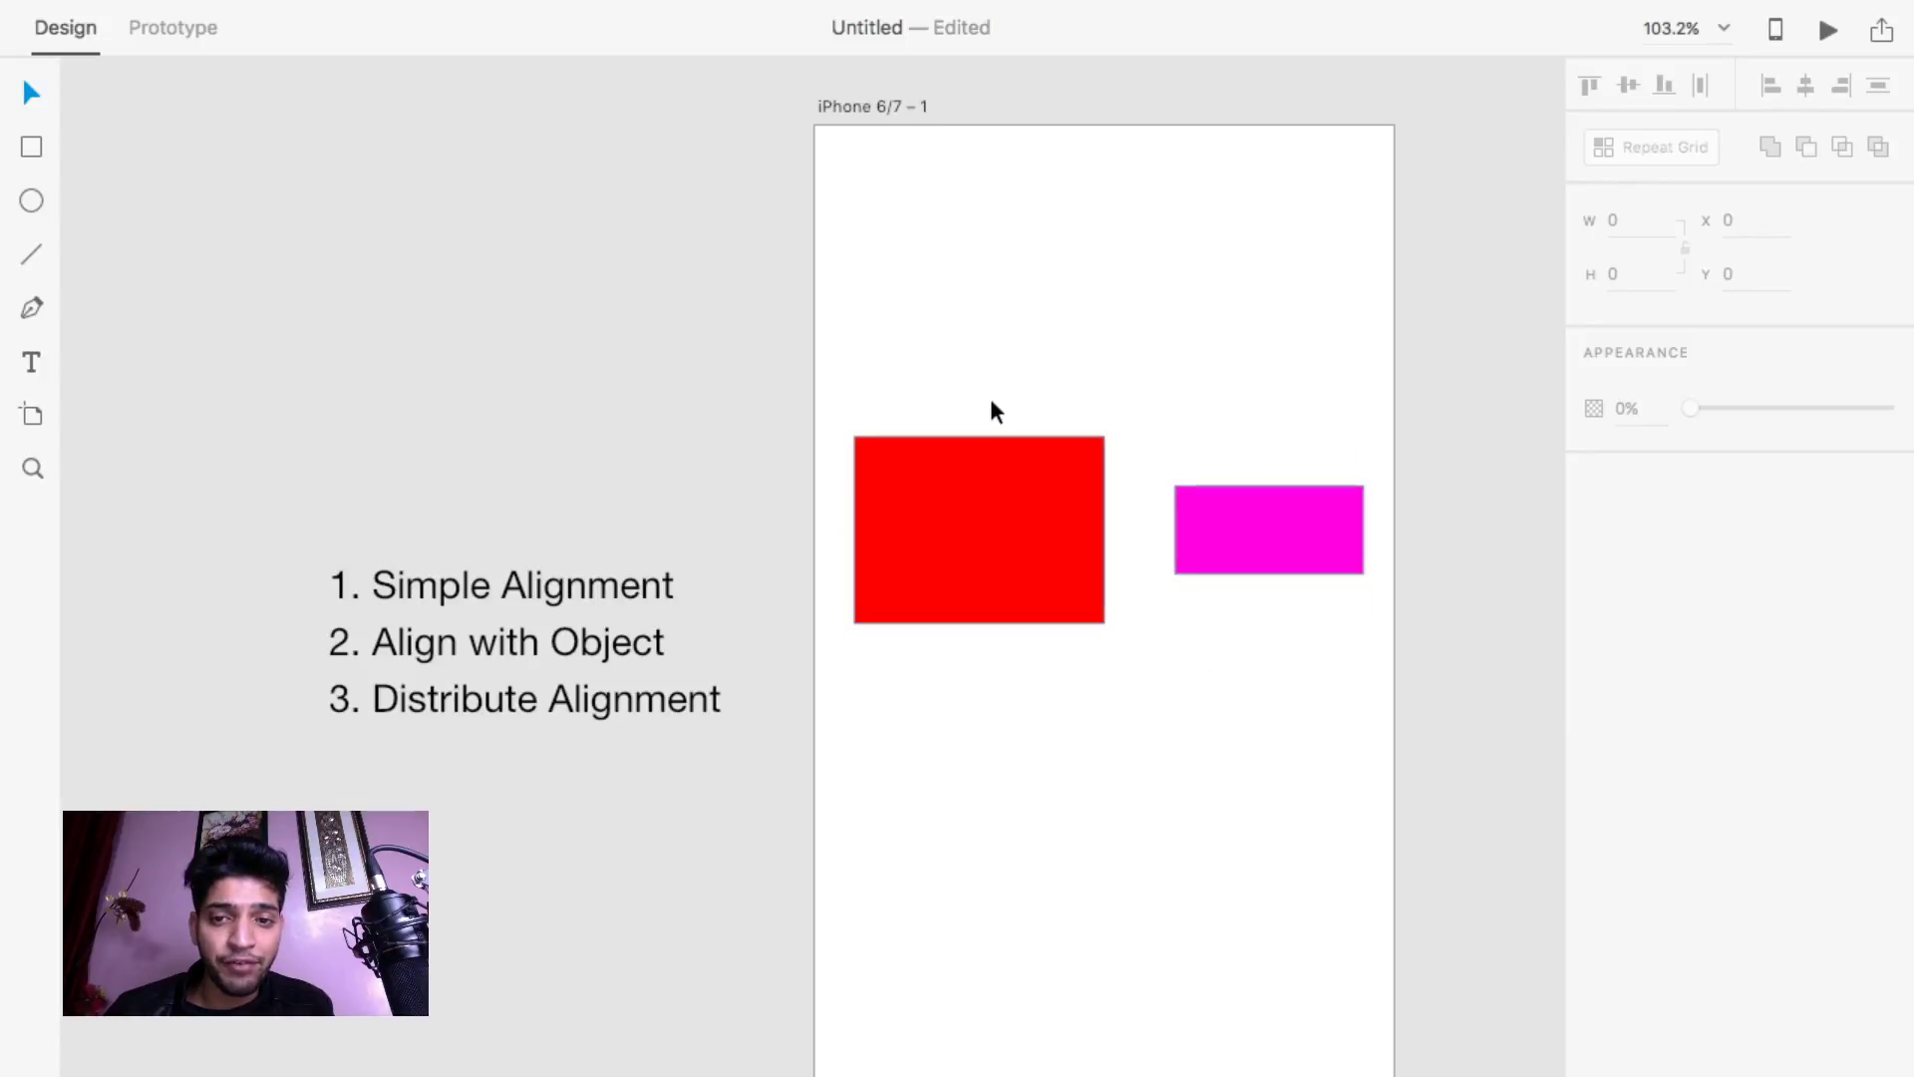
left_click(1037, 486)
left_click_drag(1036, 486, 1085, 680)
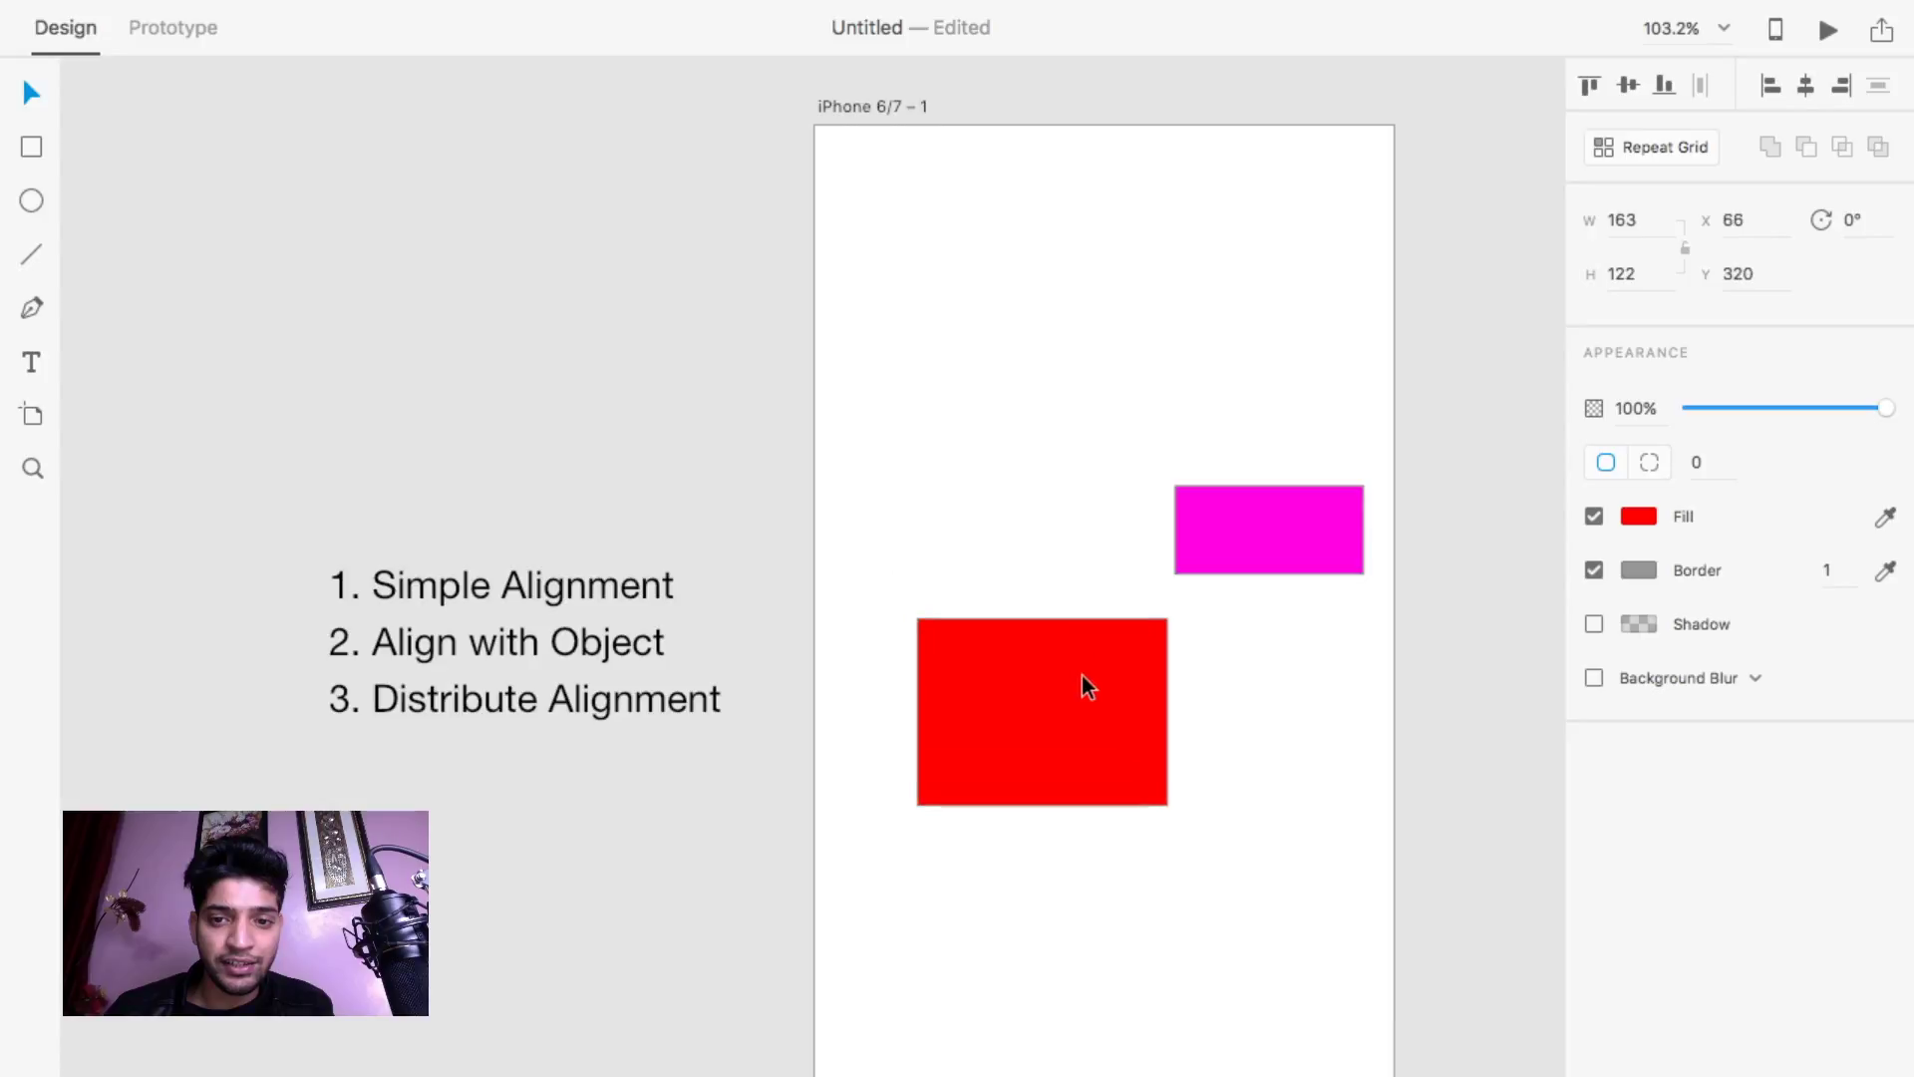
left_click_drag(1246, 486, 1305, 399)
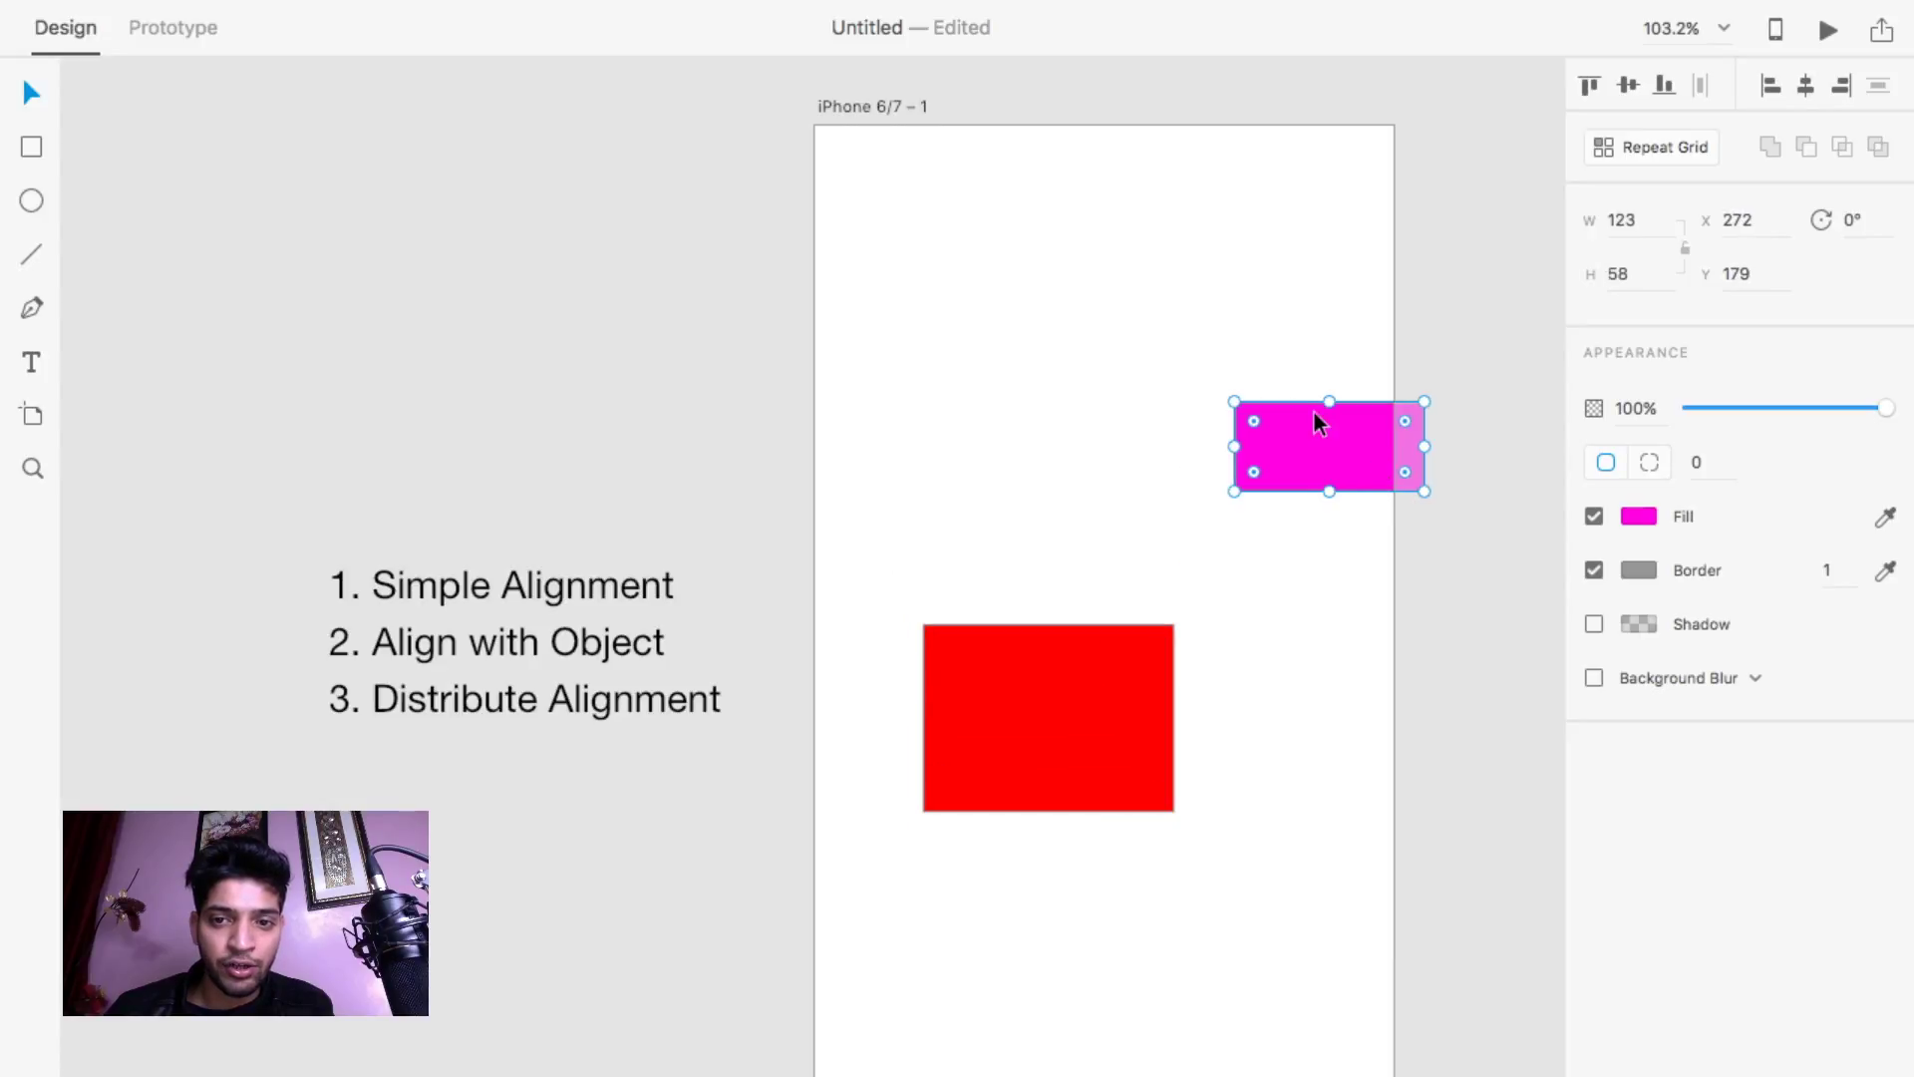
left_click(1055, 689, "shift")
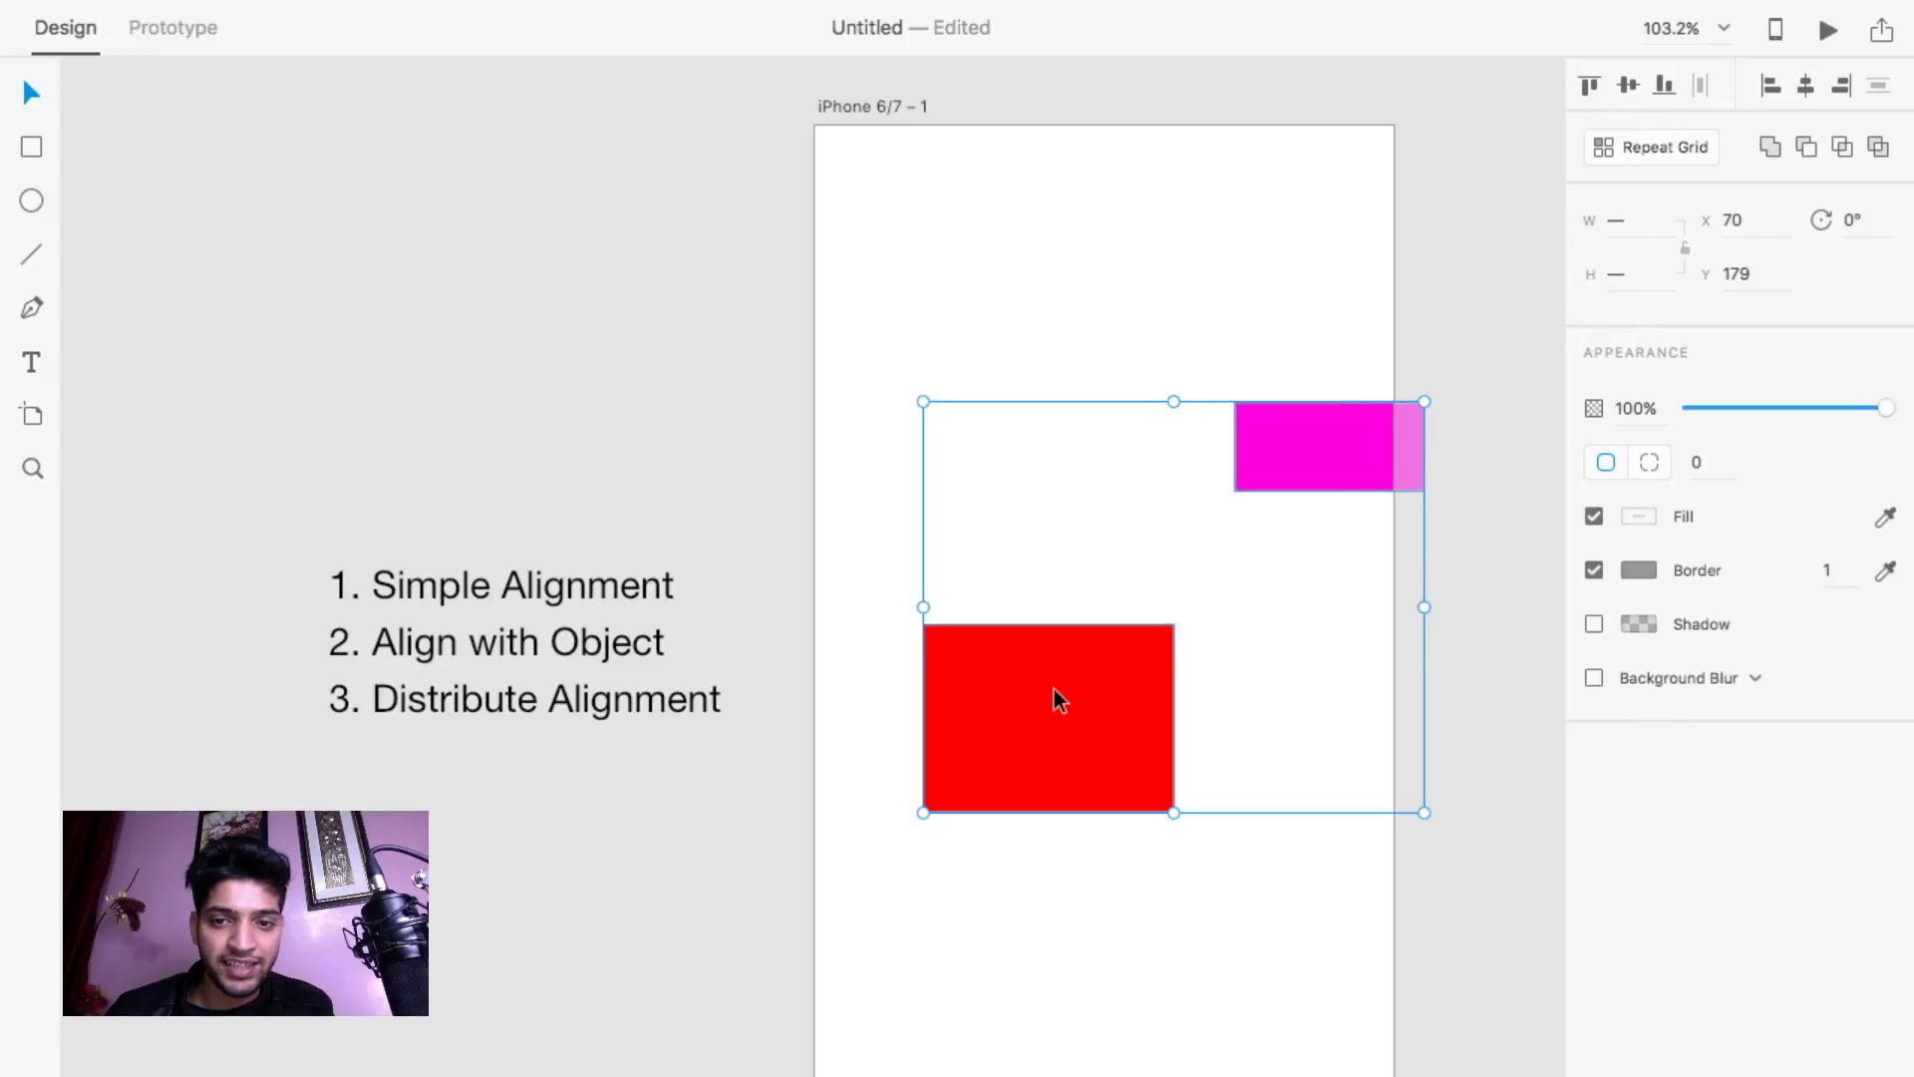
left_click(1812, 91)
left_click_drag(1208, 757, 1153, 624)
- Move the magenta rectangle below the red one, fully on the artboard at X 45, Y 446
left_click(1118, 786)
left_click_drag(1106, 338, 905, 828)
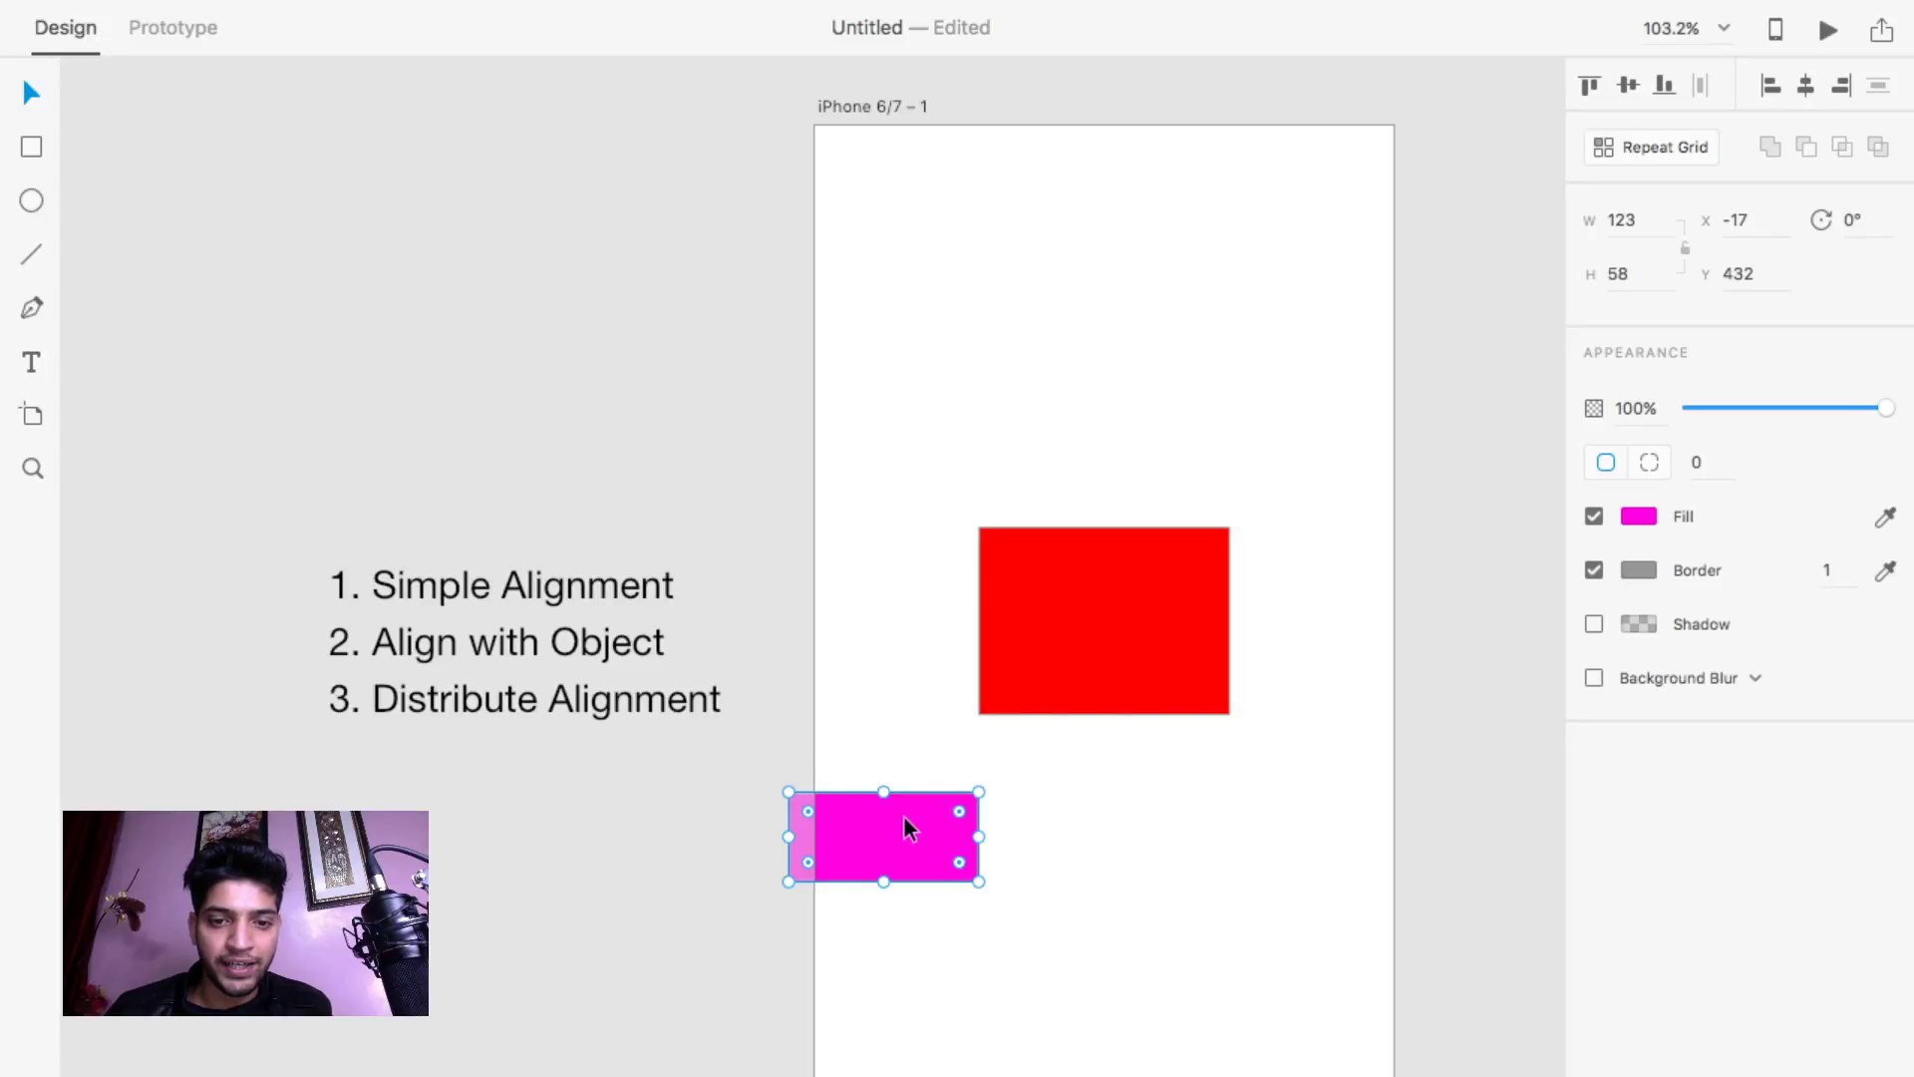
left_click_drag(901, 817, 963, 831)
left_click(215, 14)
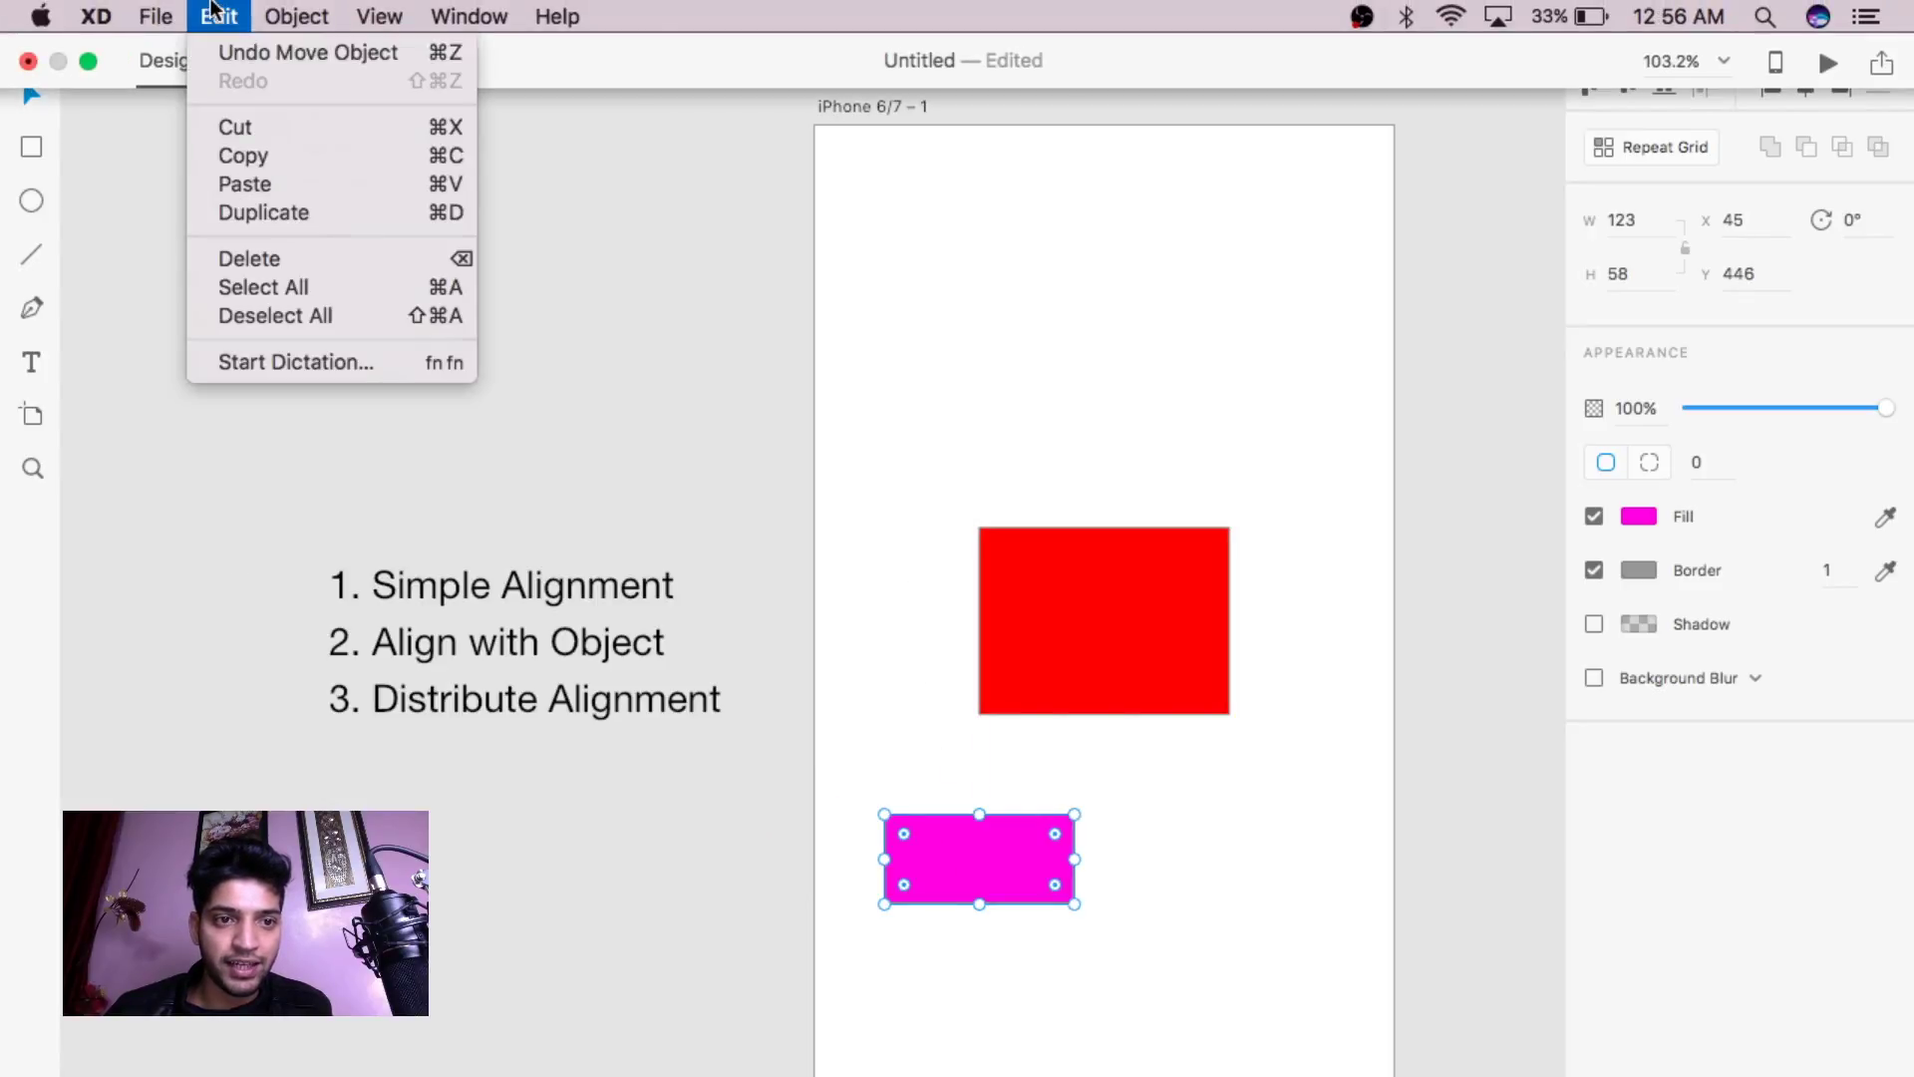
- Duplicate the magenta rectangle, recolour the copy green, and place it above the red one
left_click(267, 213)
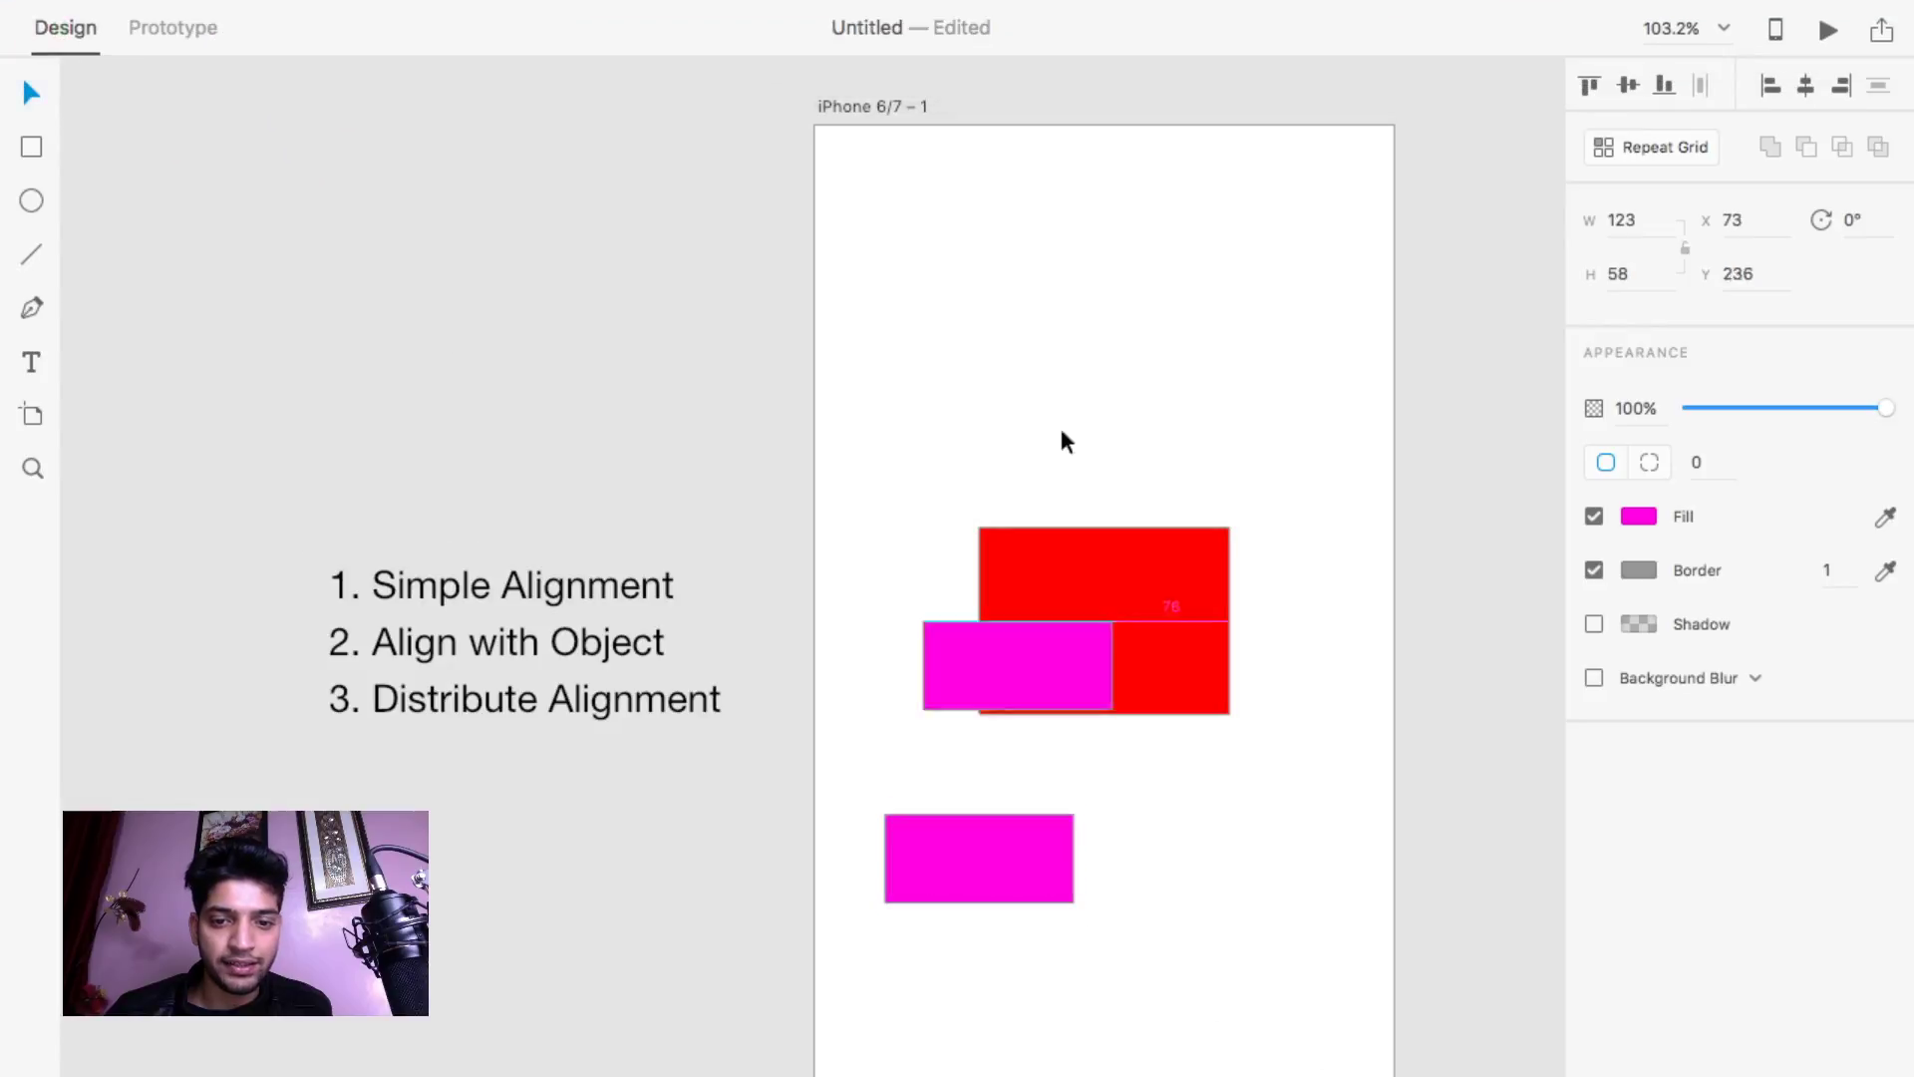
left_click_drag(1036, 773, 1061, 216)
left_click(1639, 516)
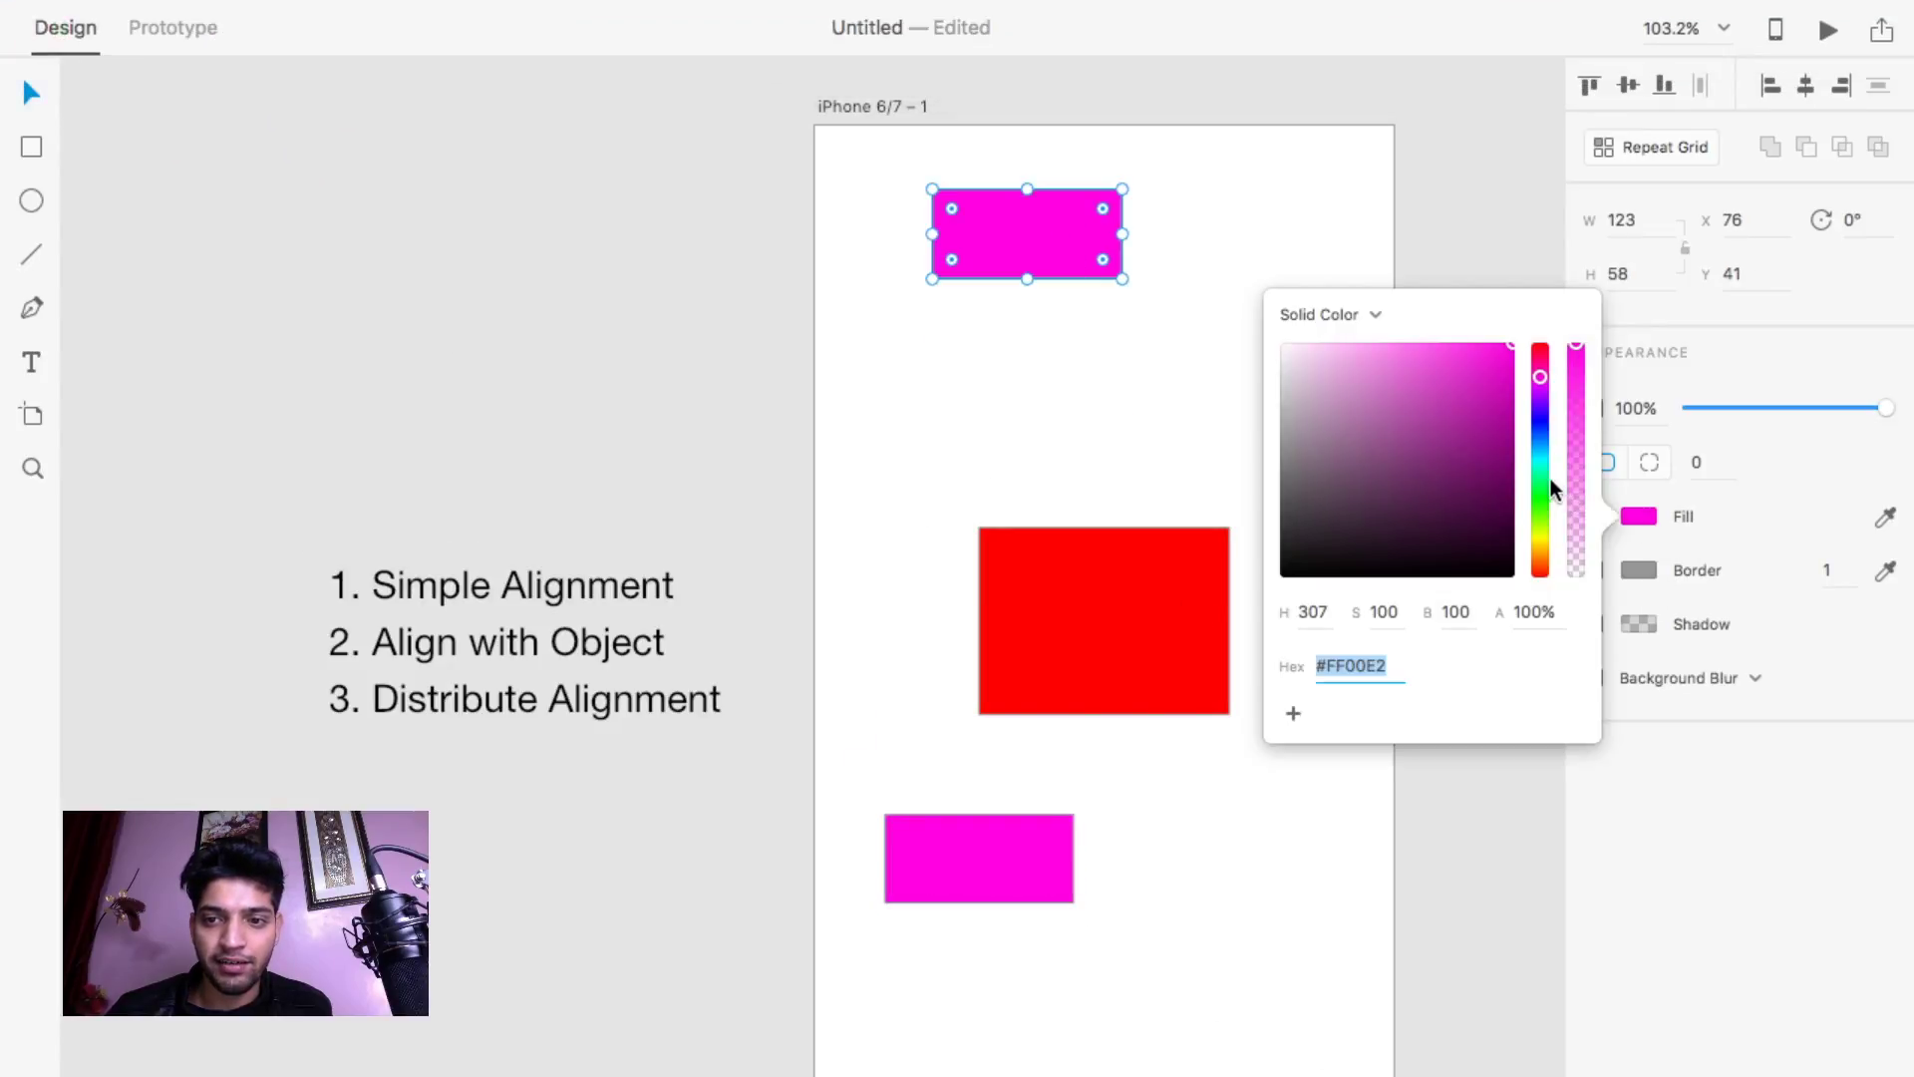
left_click(1542, 505)
left_click(929, 231)
left_click_drag(1019, 248, 1200, 404)
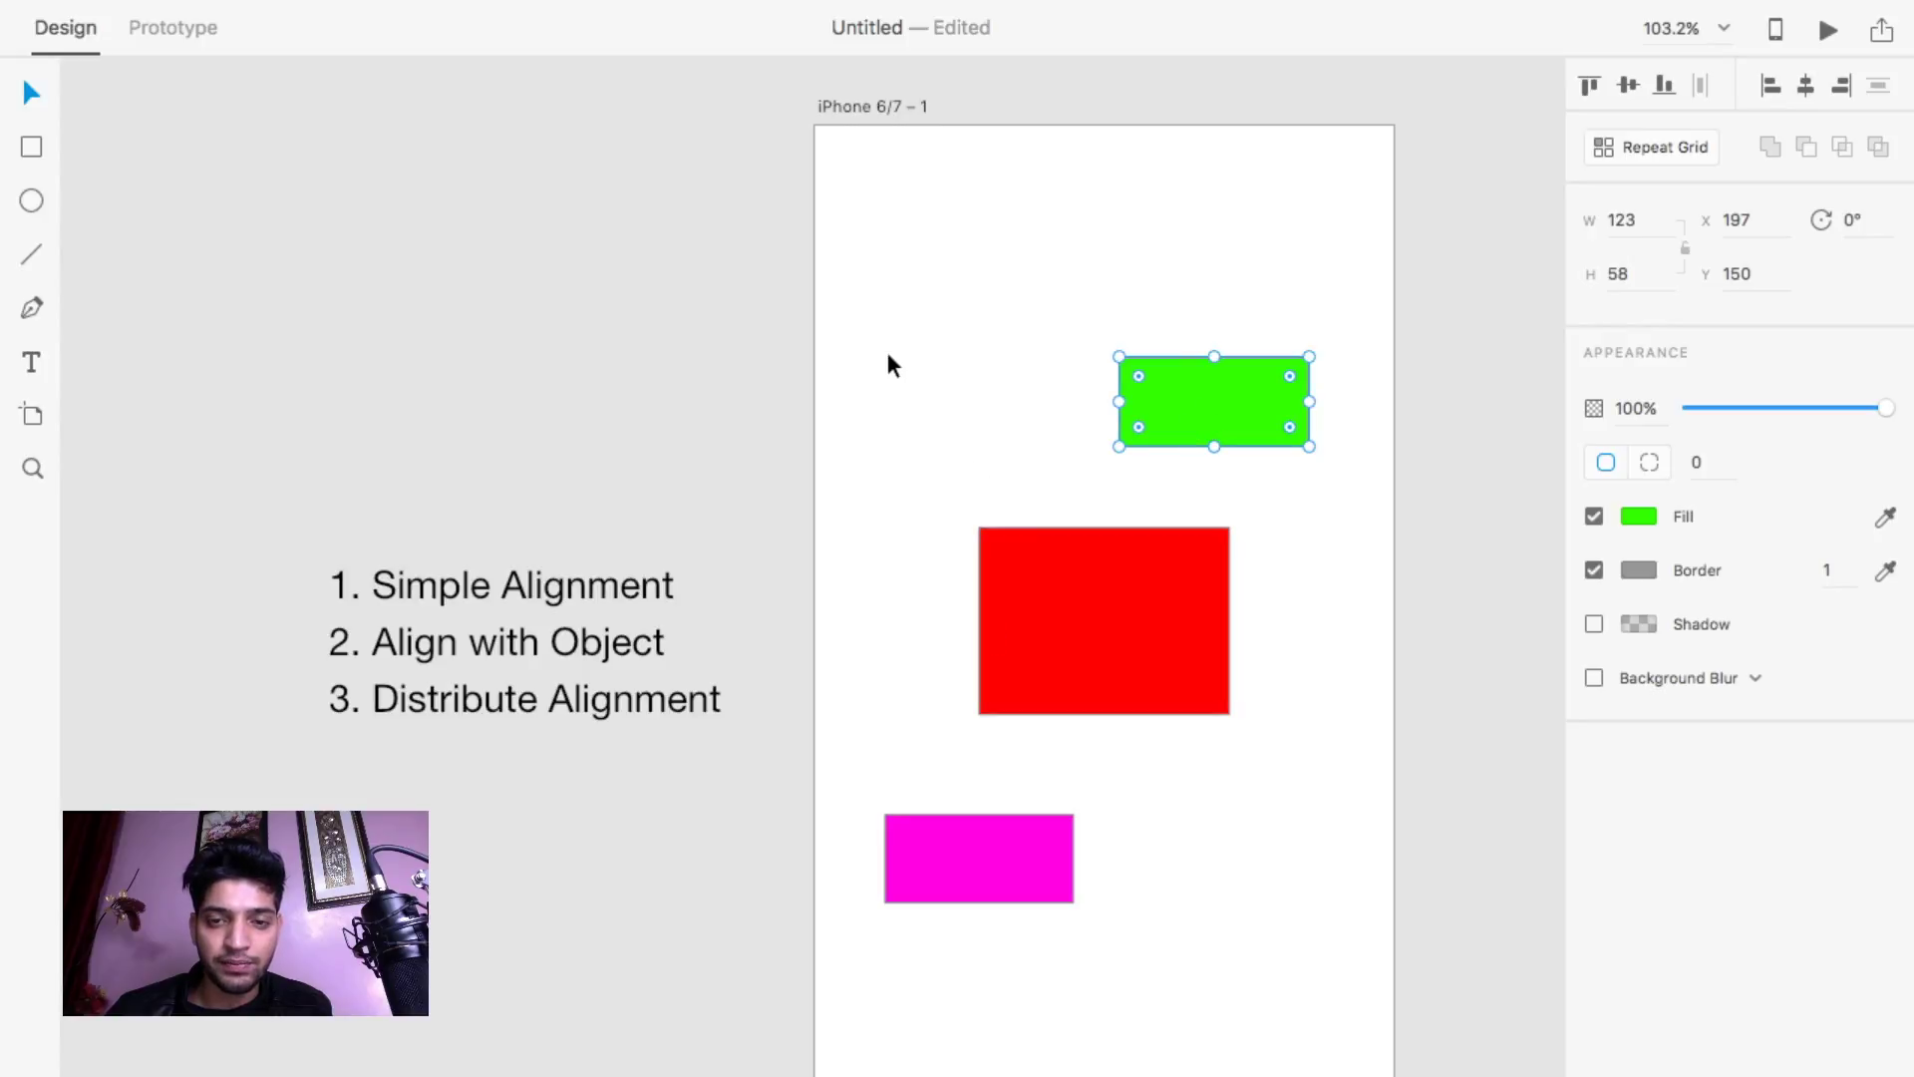
- Select all three rectangles and centre them horizontally, then select the green one
left_click_drag(867, 266, 1181, 959)
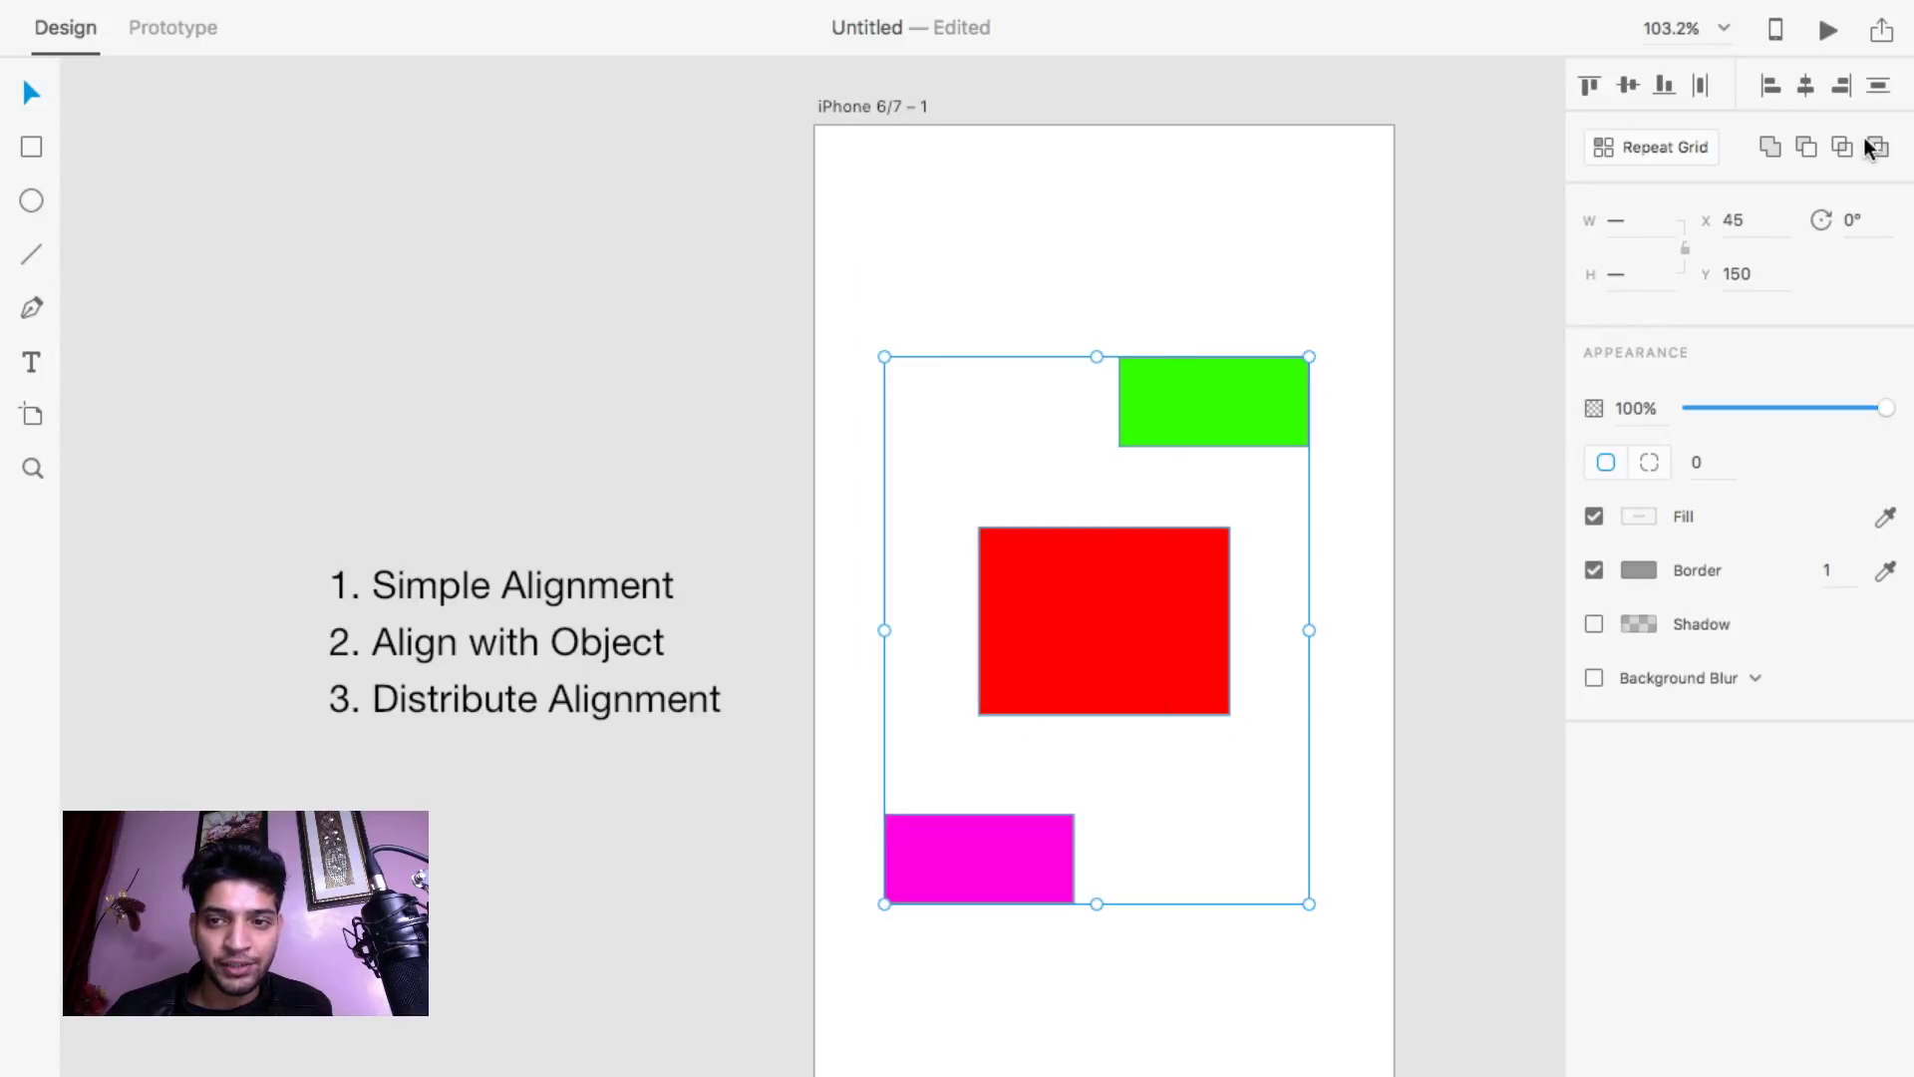
left_click(1805, 85)
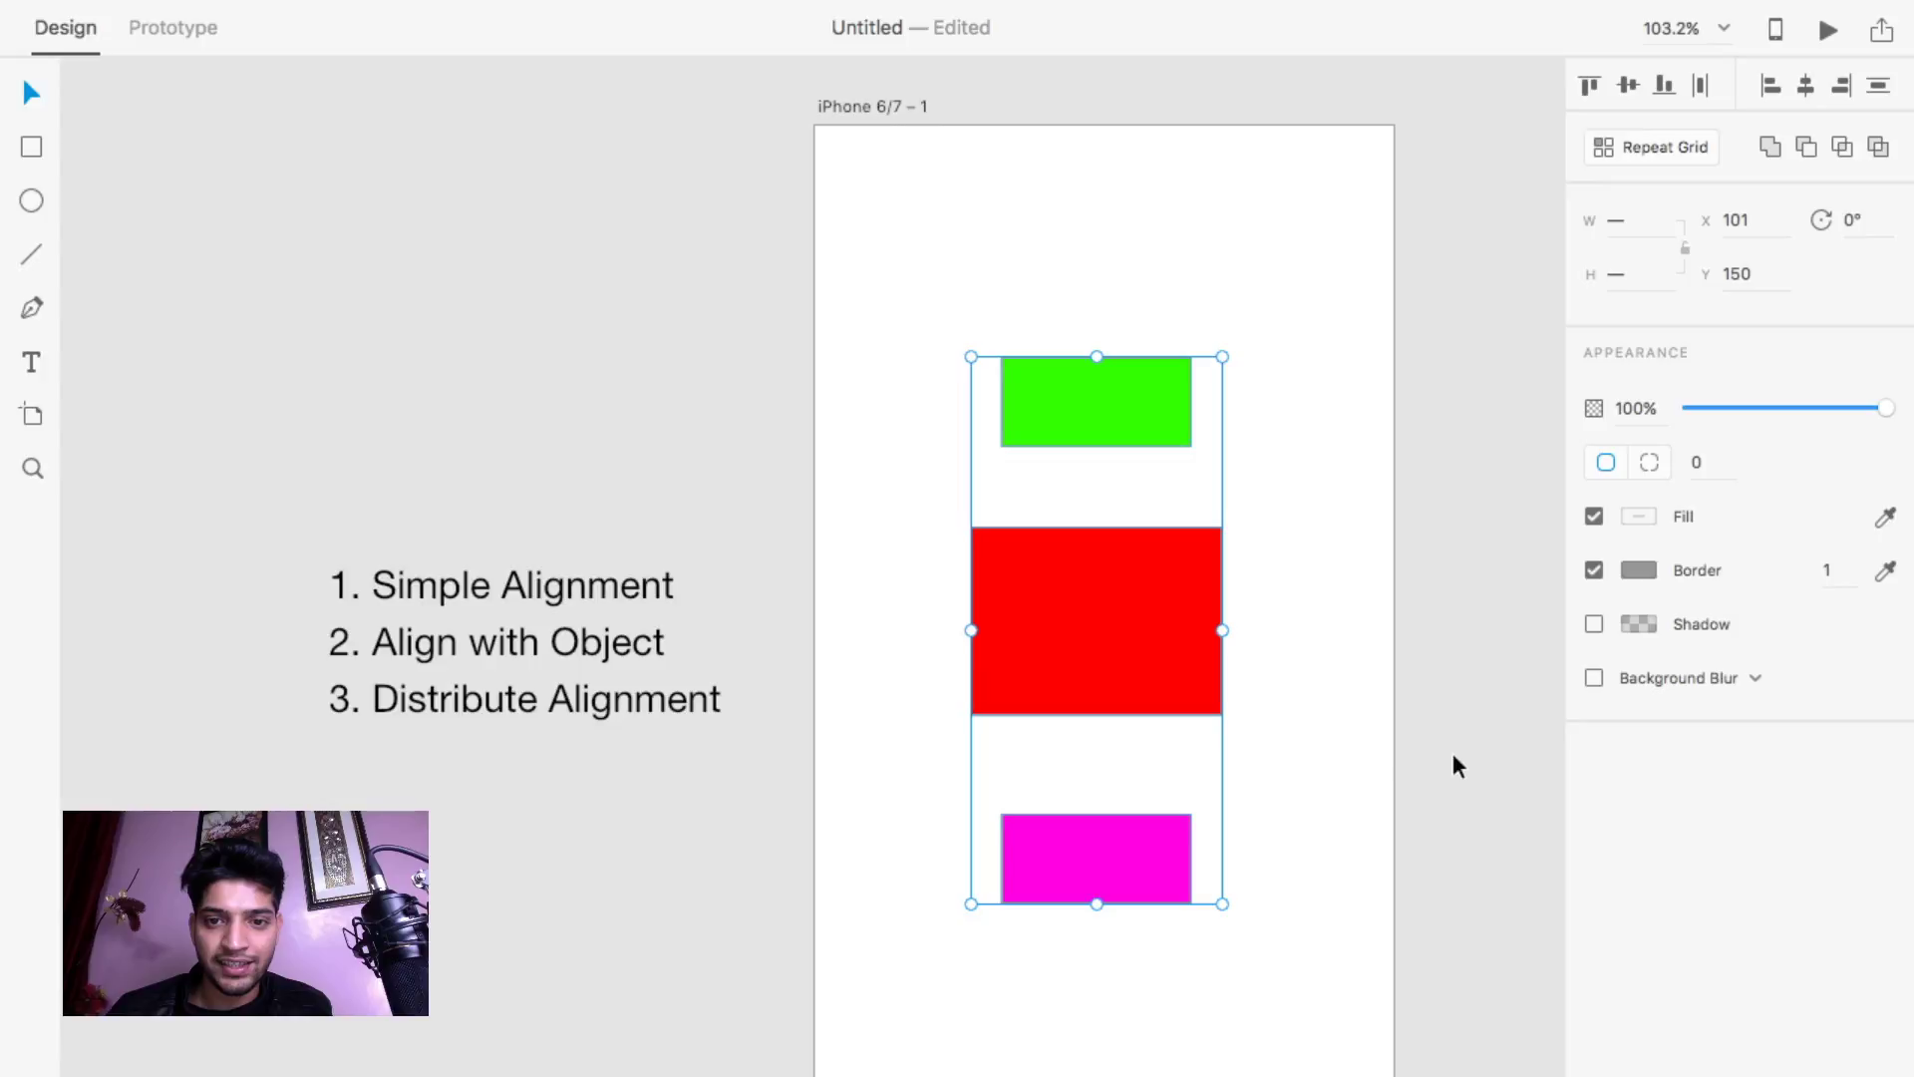
left_click(1374, 747)
left_click(1125, 424)
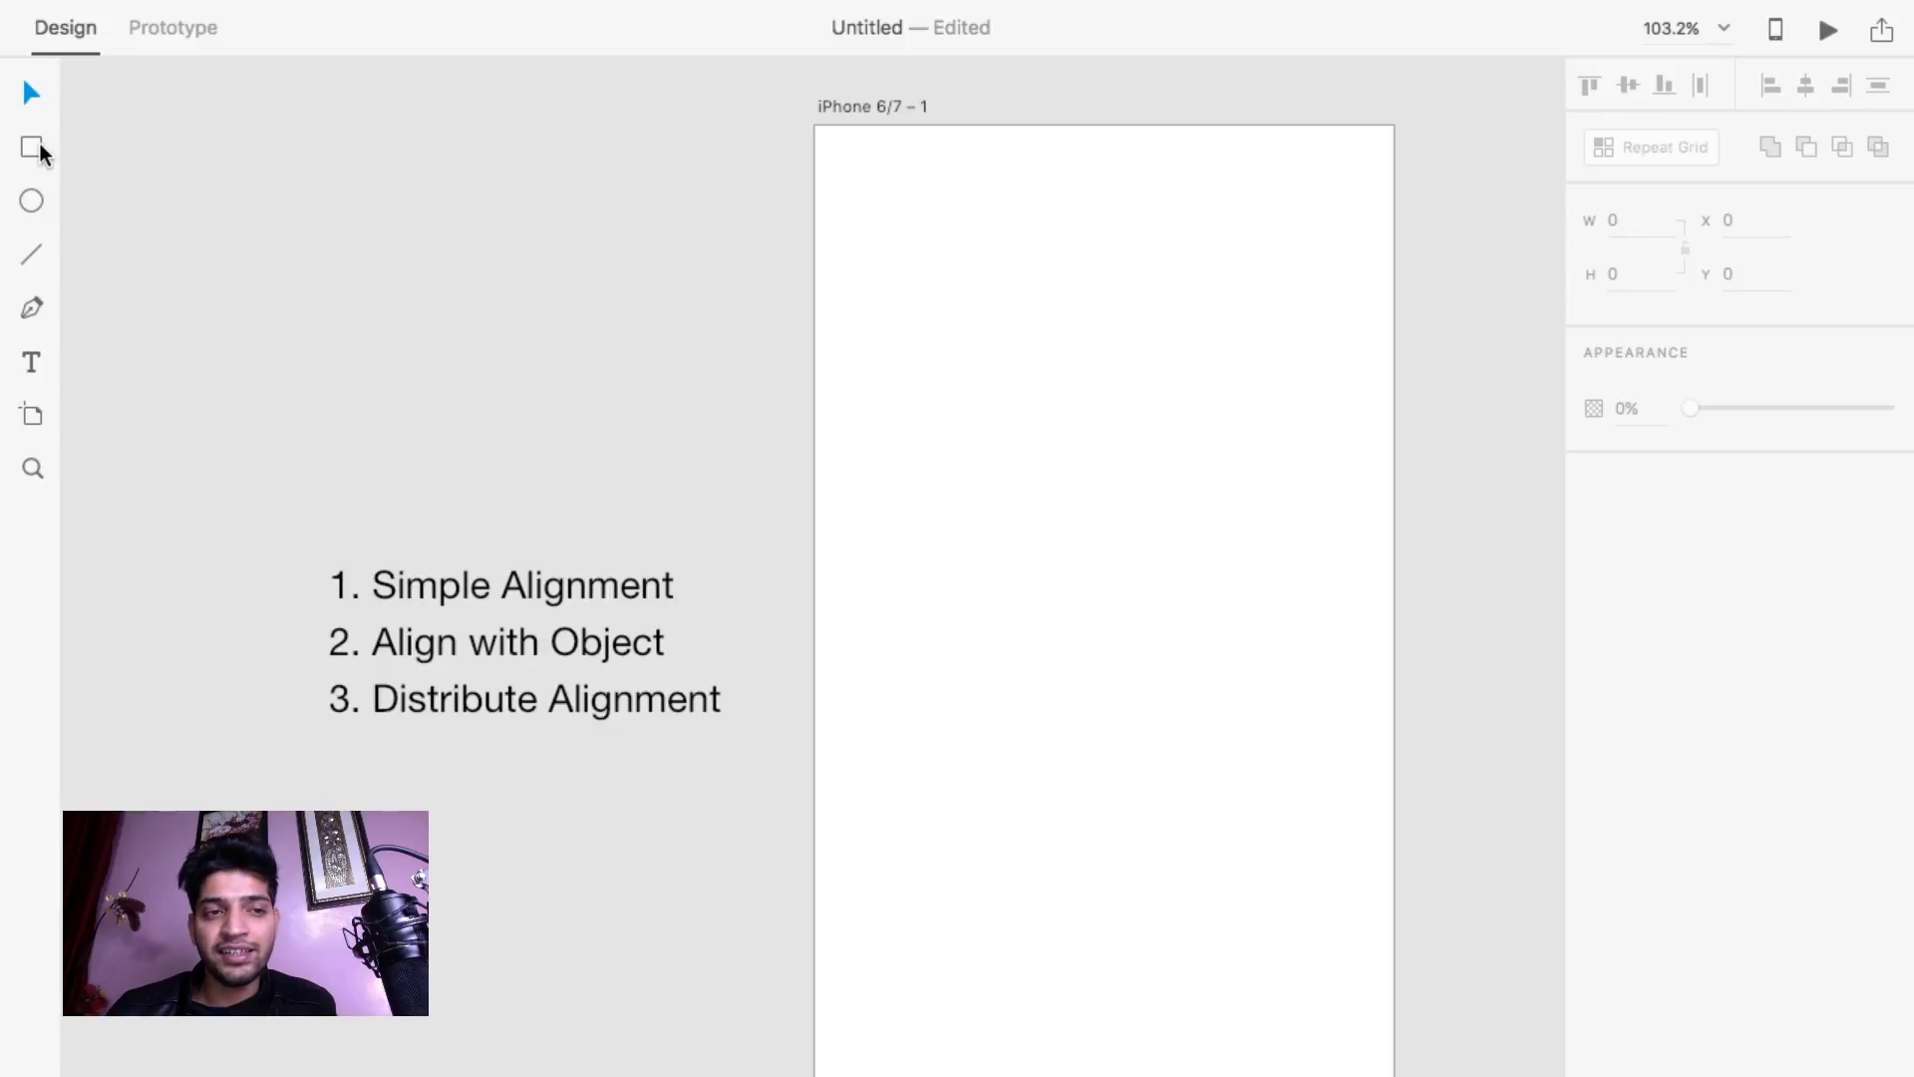
- Draw a new rectangle at the artboard's top-left and fill it FF0000
mouse_move(816, 175)
left_mouse_down()
mouse_move(914, 358)
mouse_move(995, 404)
mouse_move(1010, 380)
left_mouse_up()
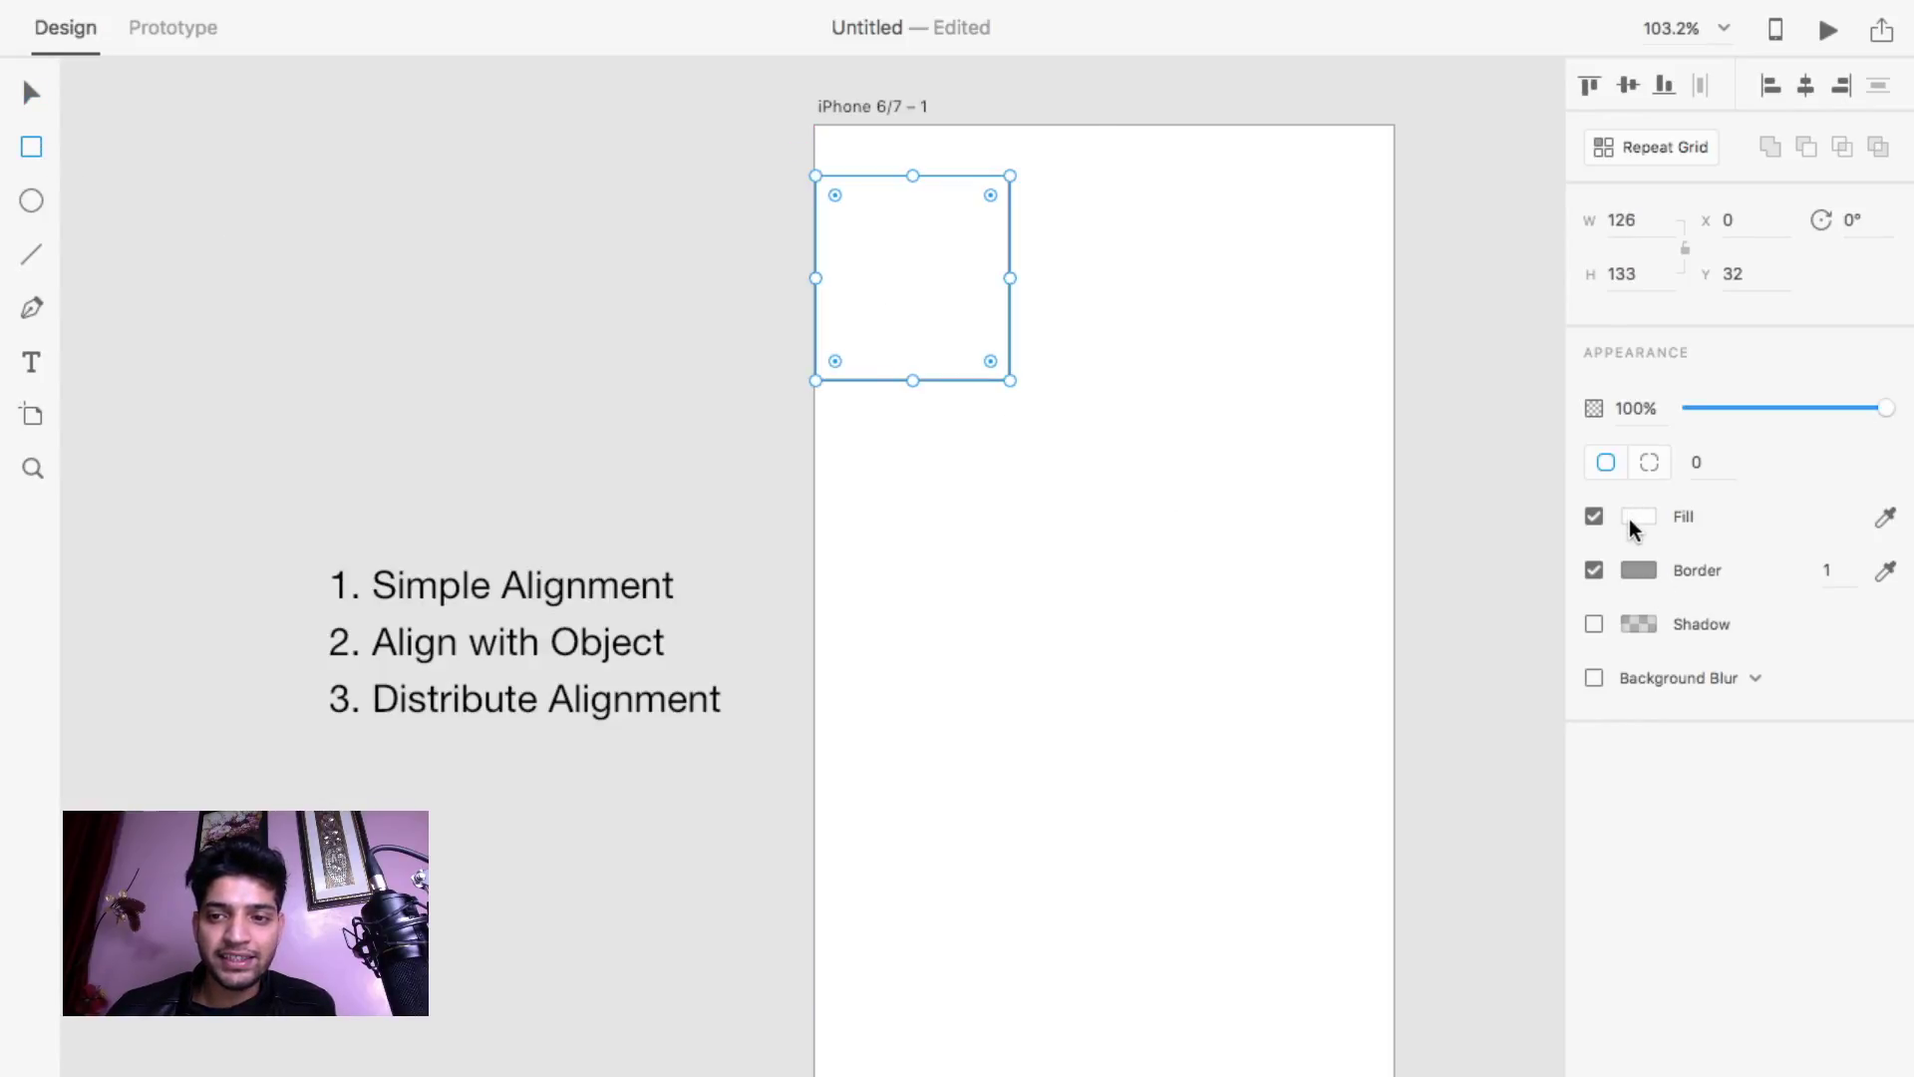
left_click(1637, 516)
type("ff0000")
key("Return")
left_click(31, 92)
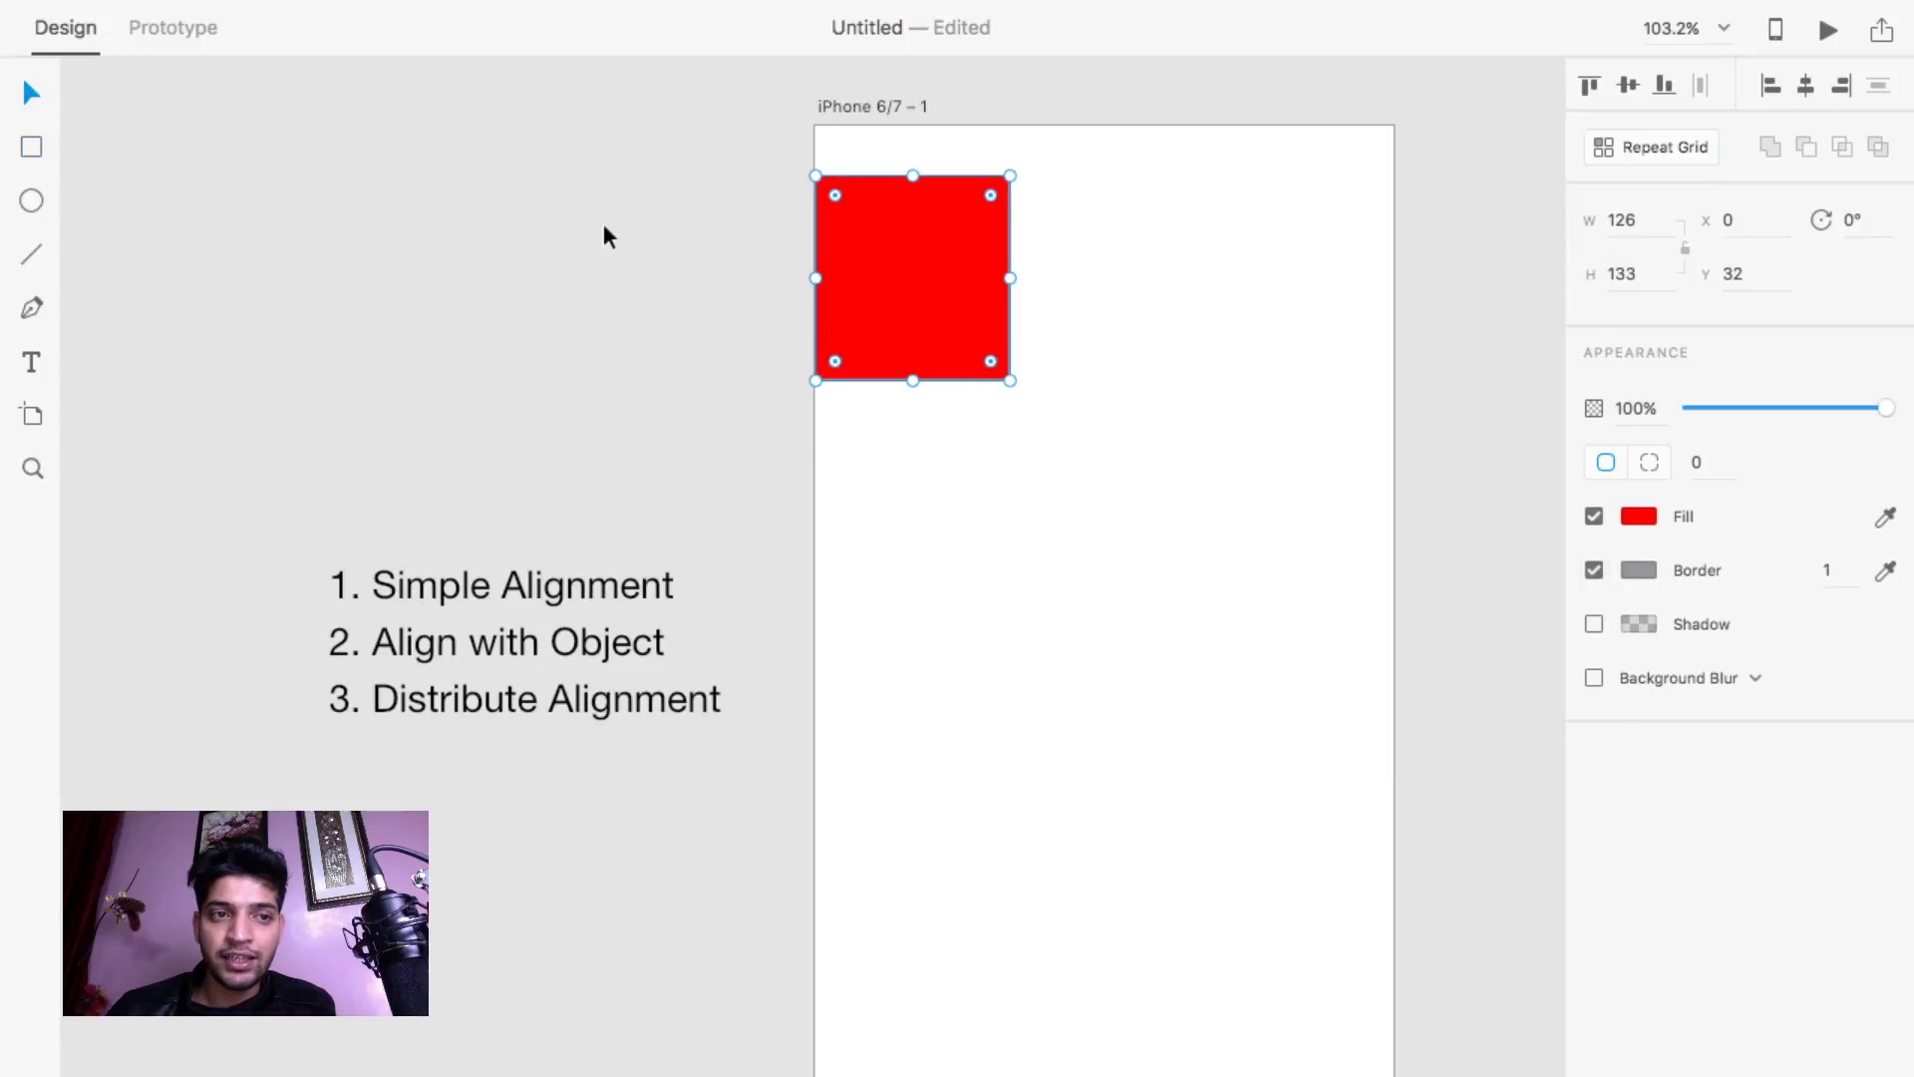
- Place three red squares across the top, distribute them horizontally, and align their middles
left_click_drag(959, 271, 1296, 237)
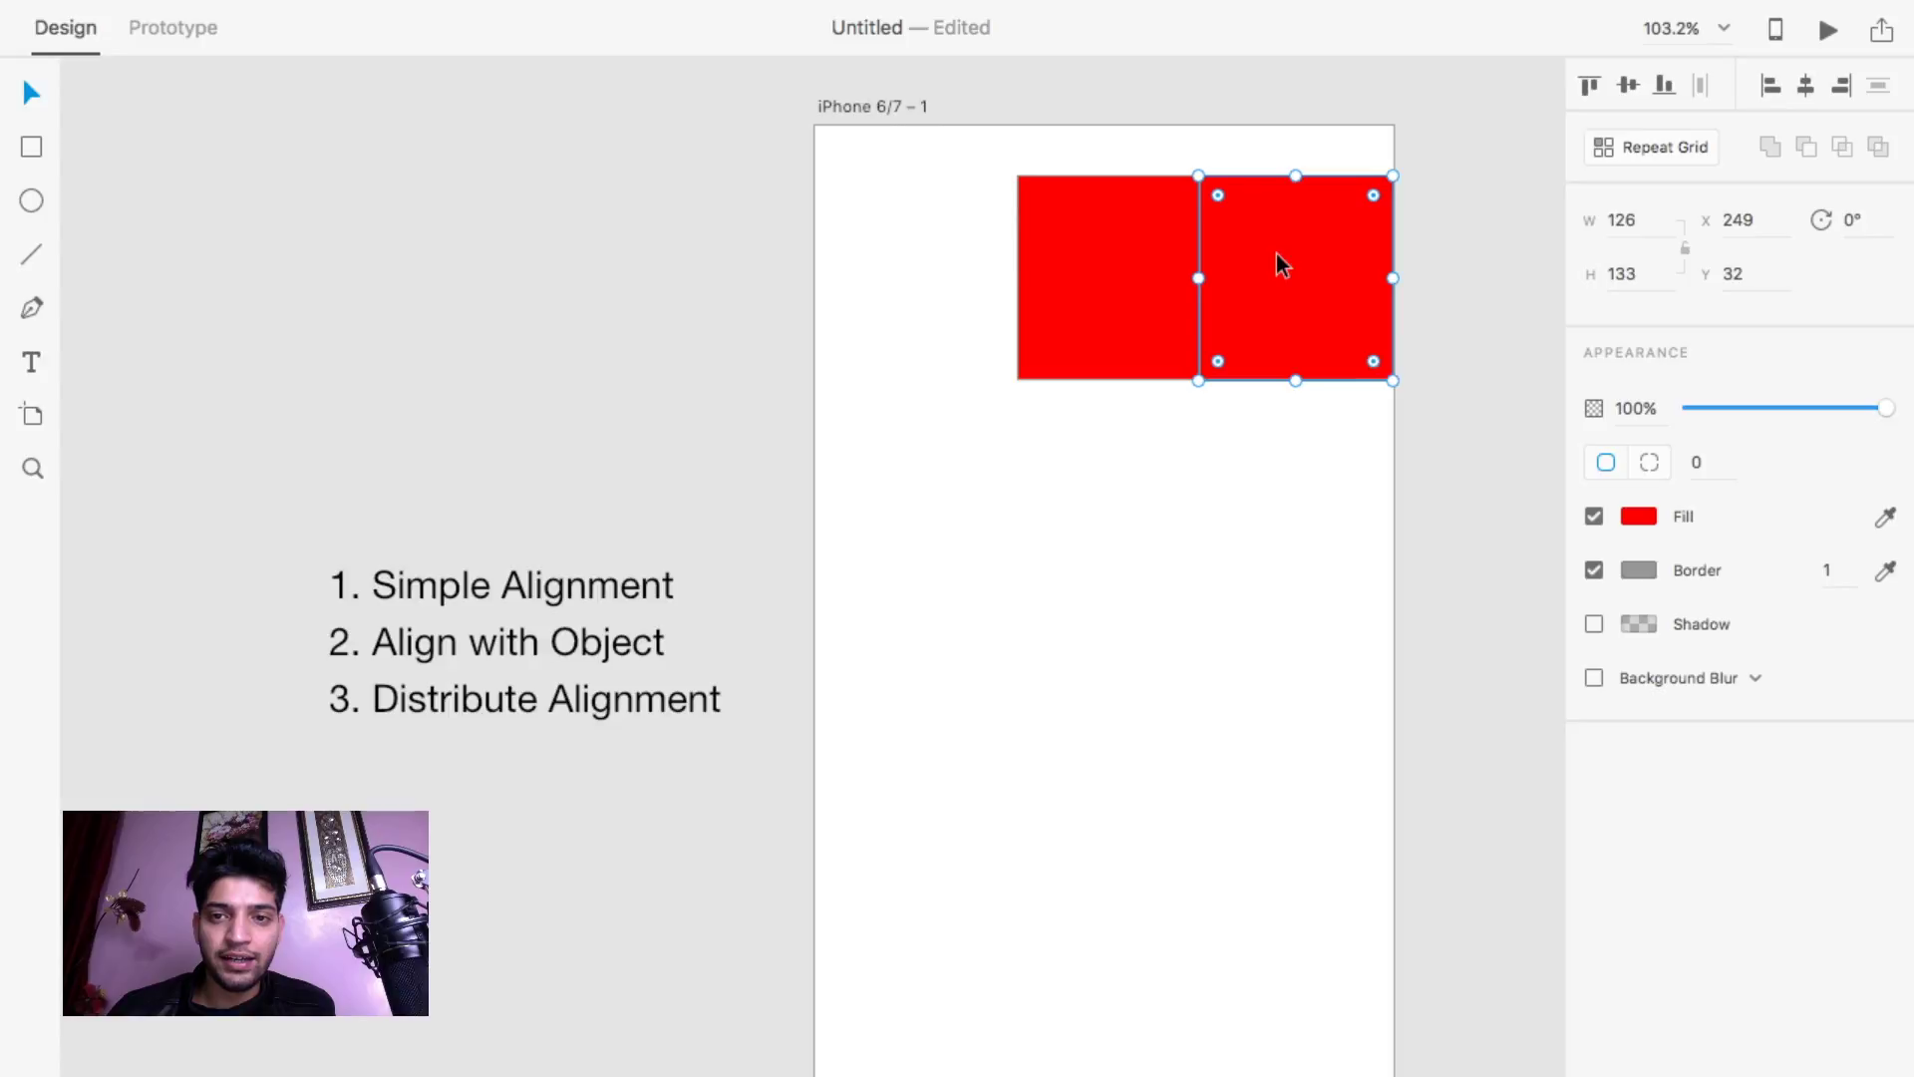
key("super+z")
left_click_drag(1198, 356, 1366, 236)
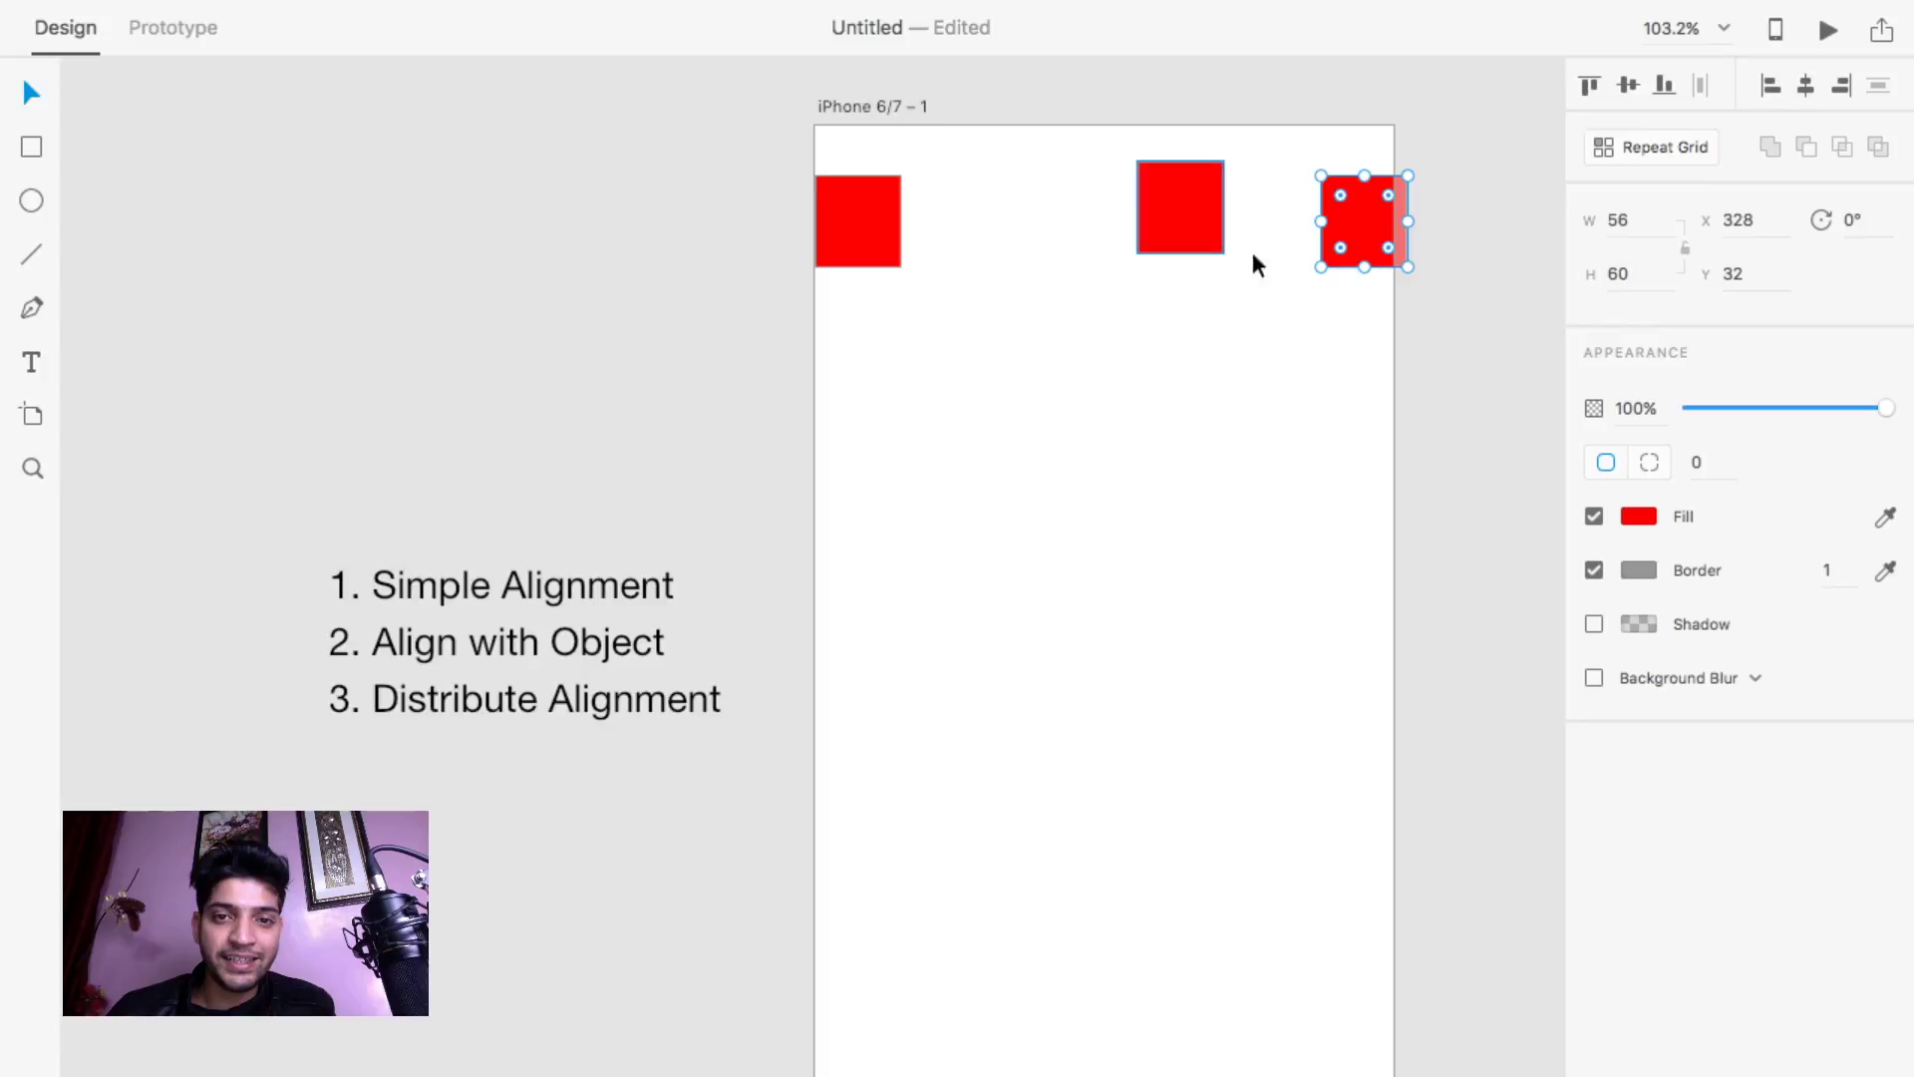
left_click_drag(1371, 232, 1369, 242)
left_click_drag(1485, 144, 777, 343)
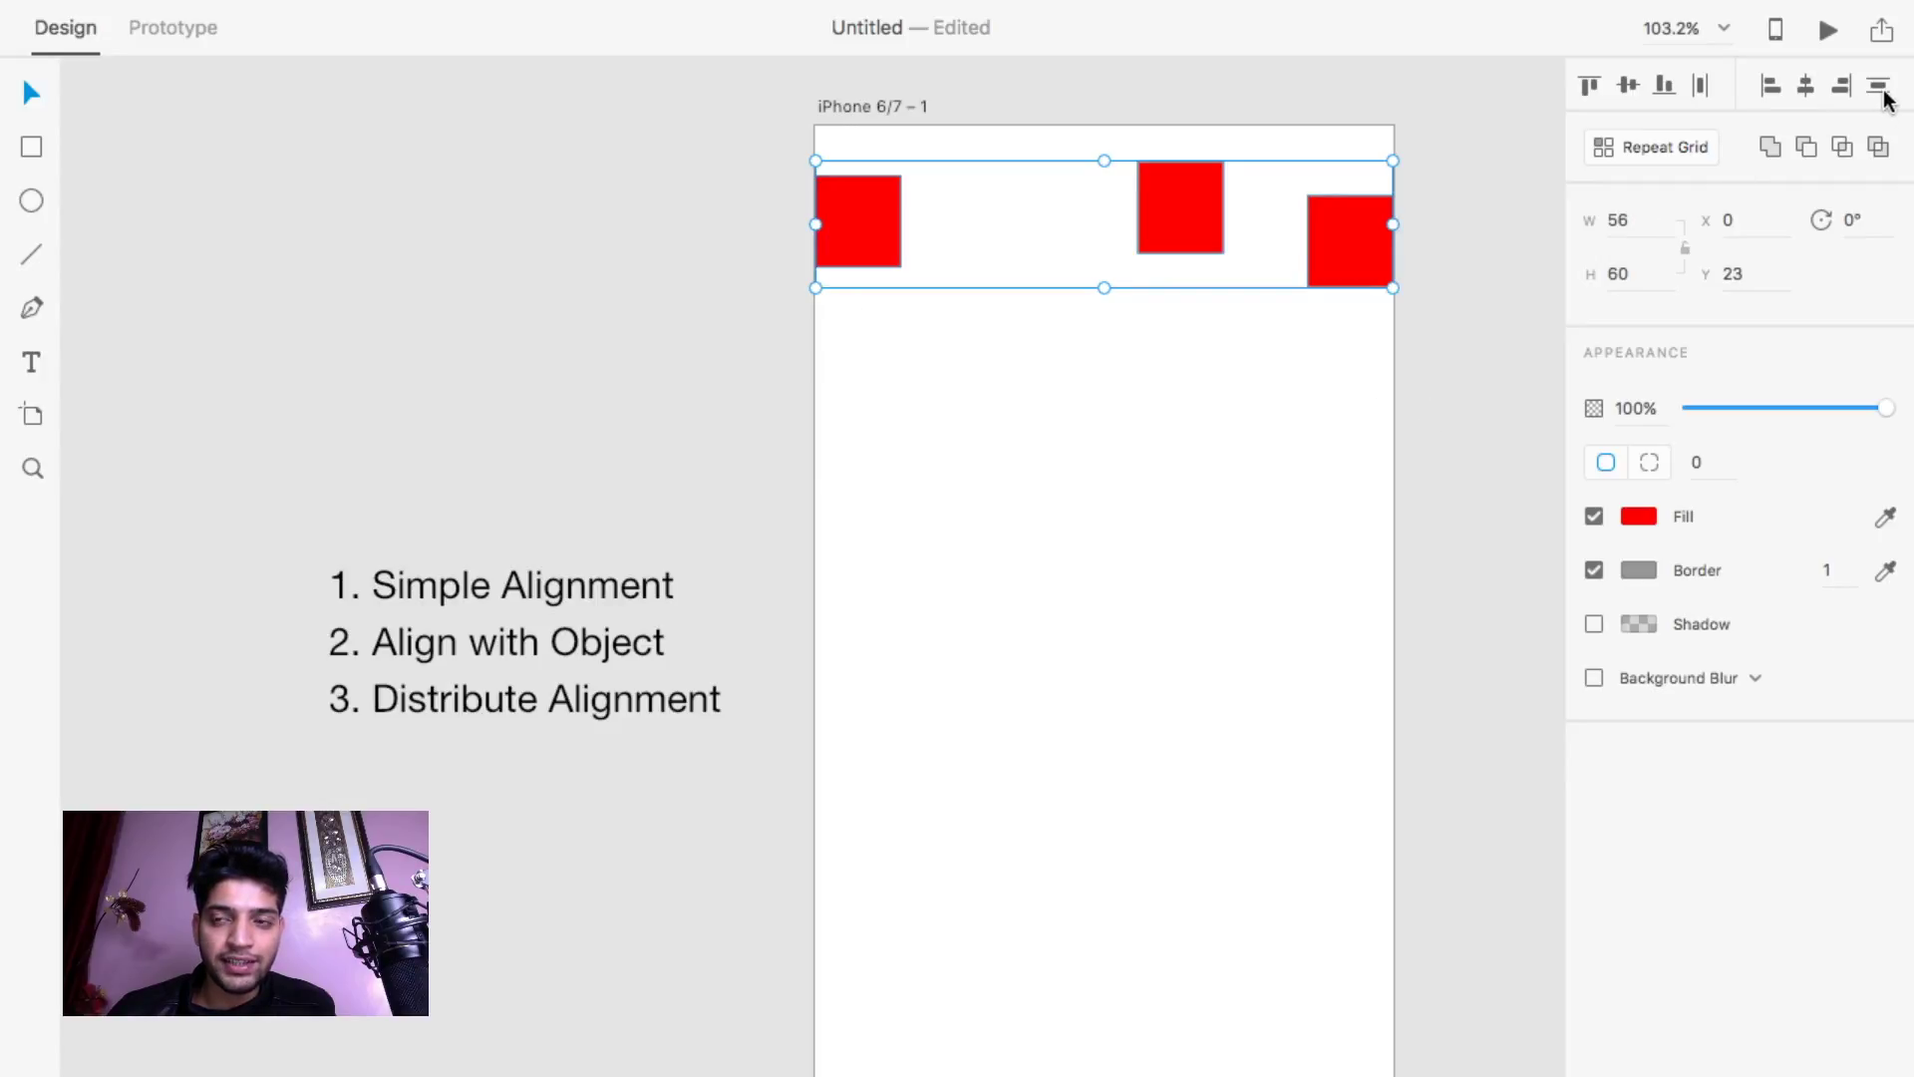
left_click(1701, 88)
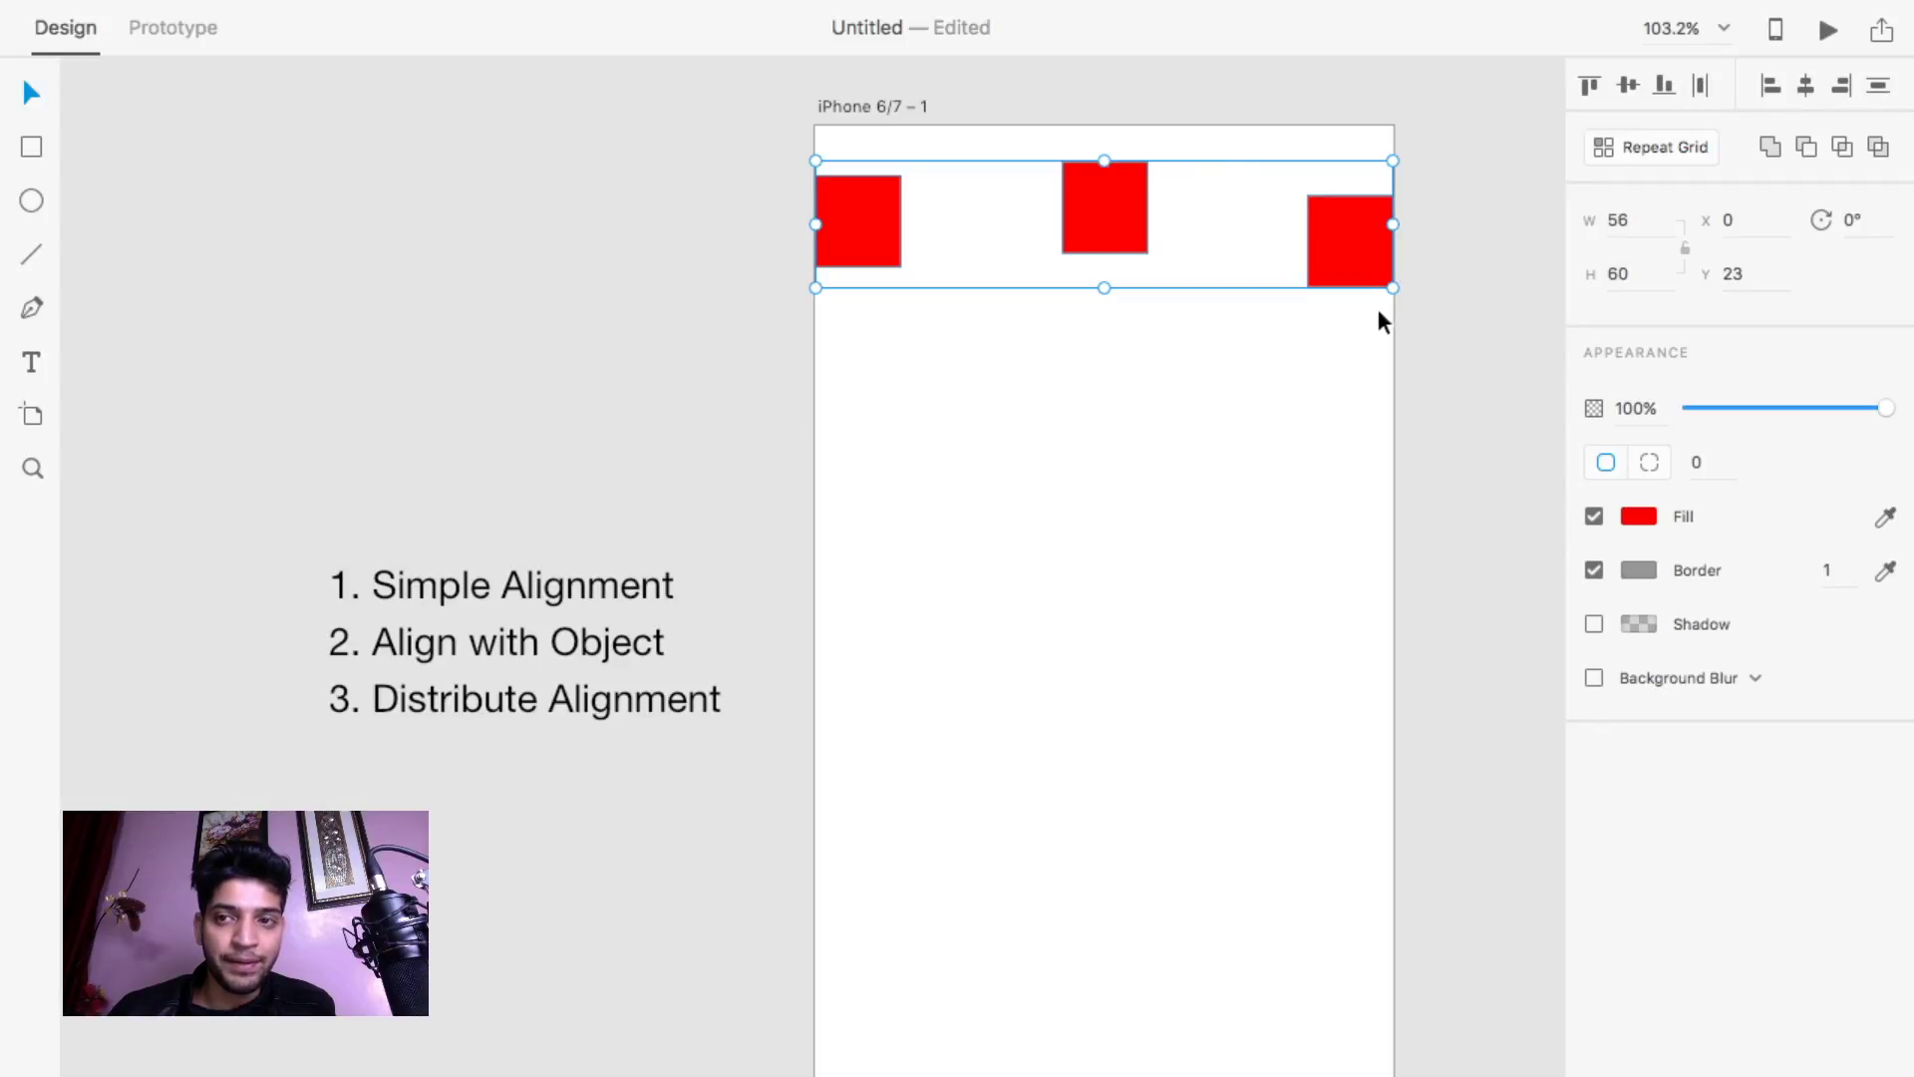
left_click(1625, 86)
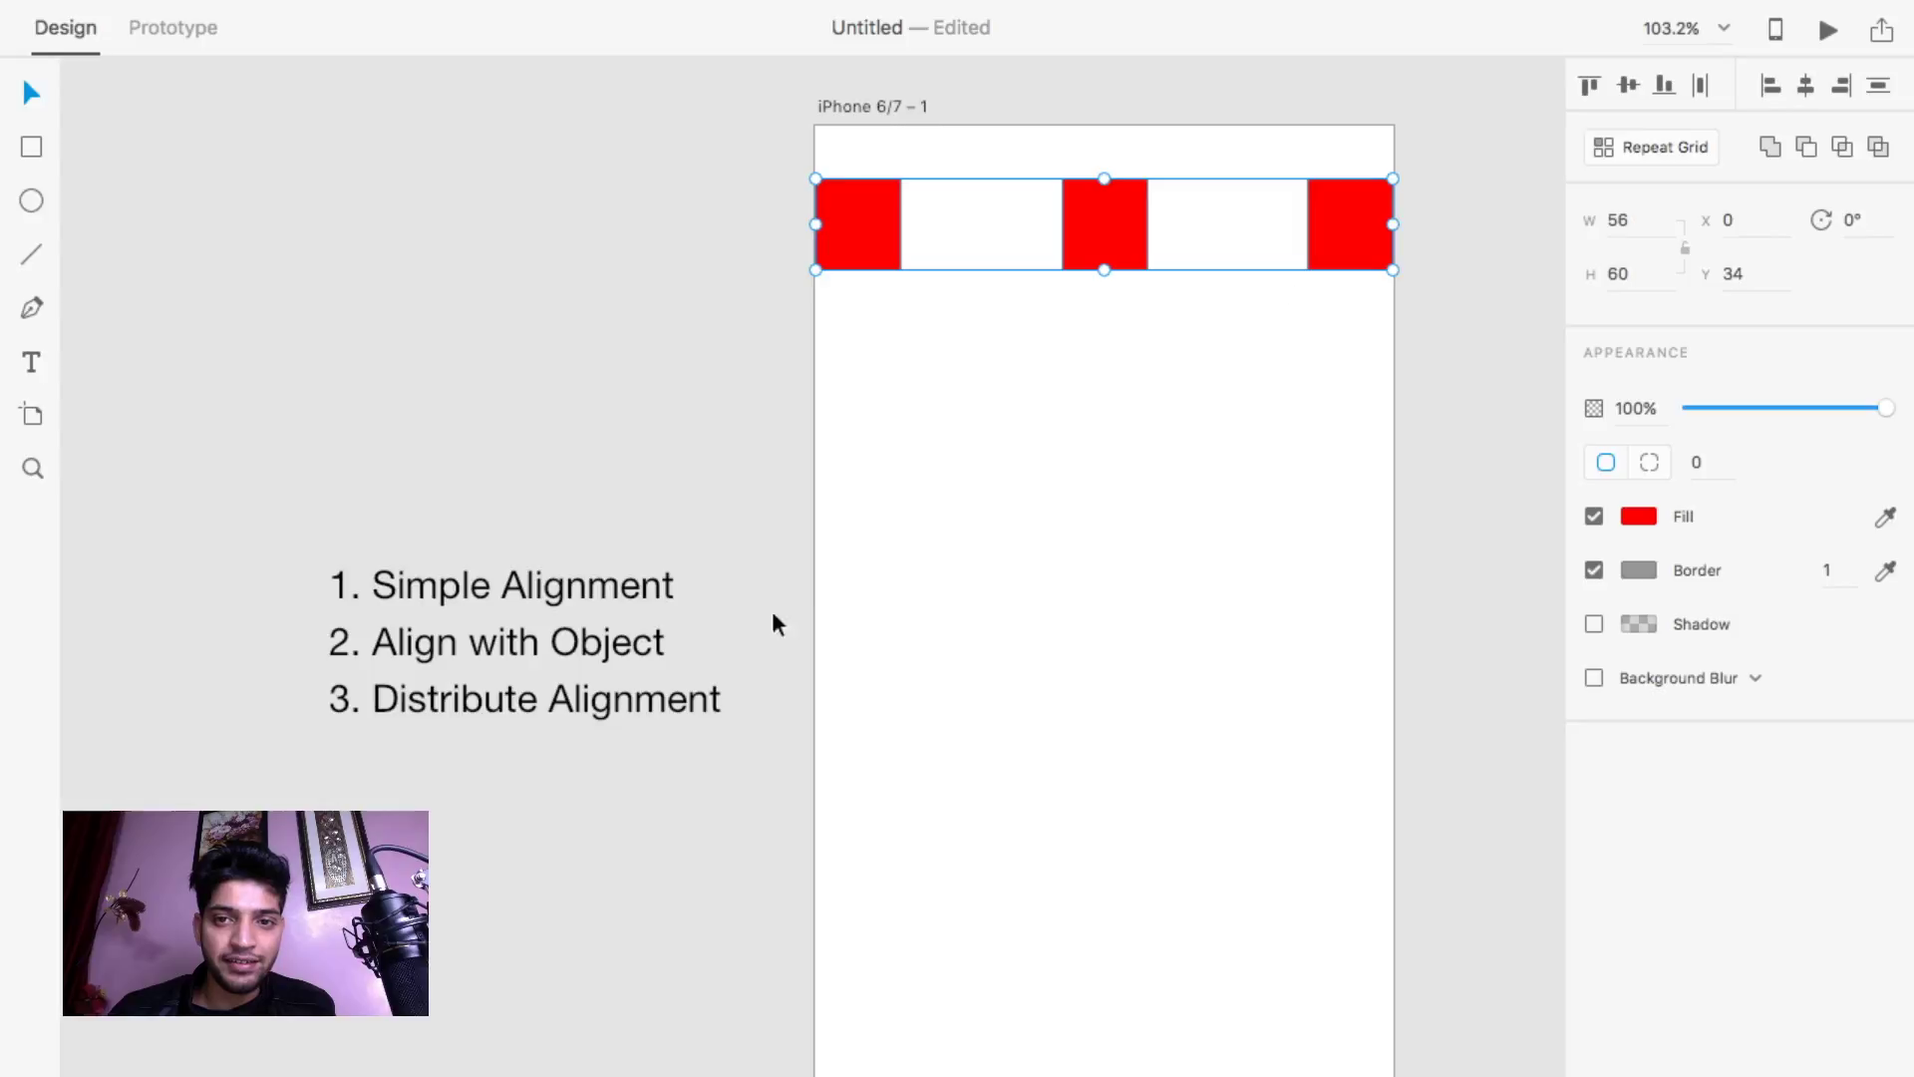
left_click(1313, 442)
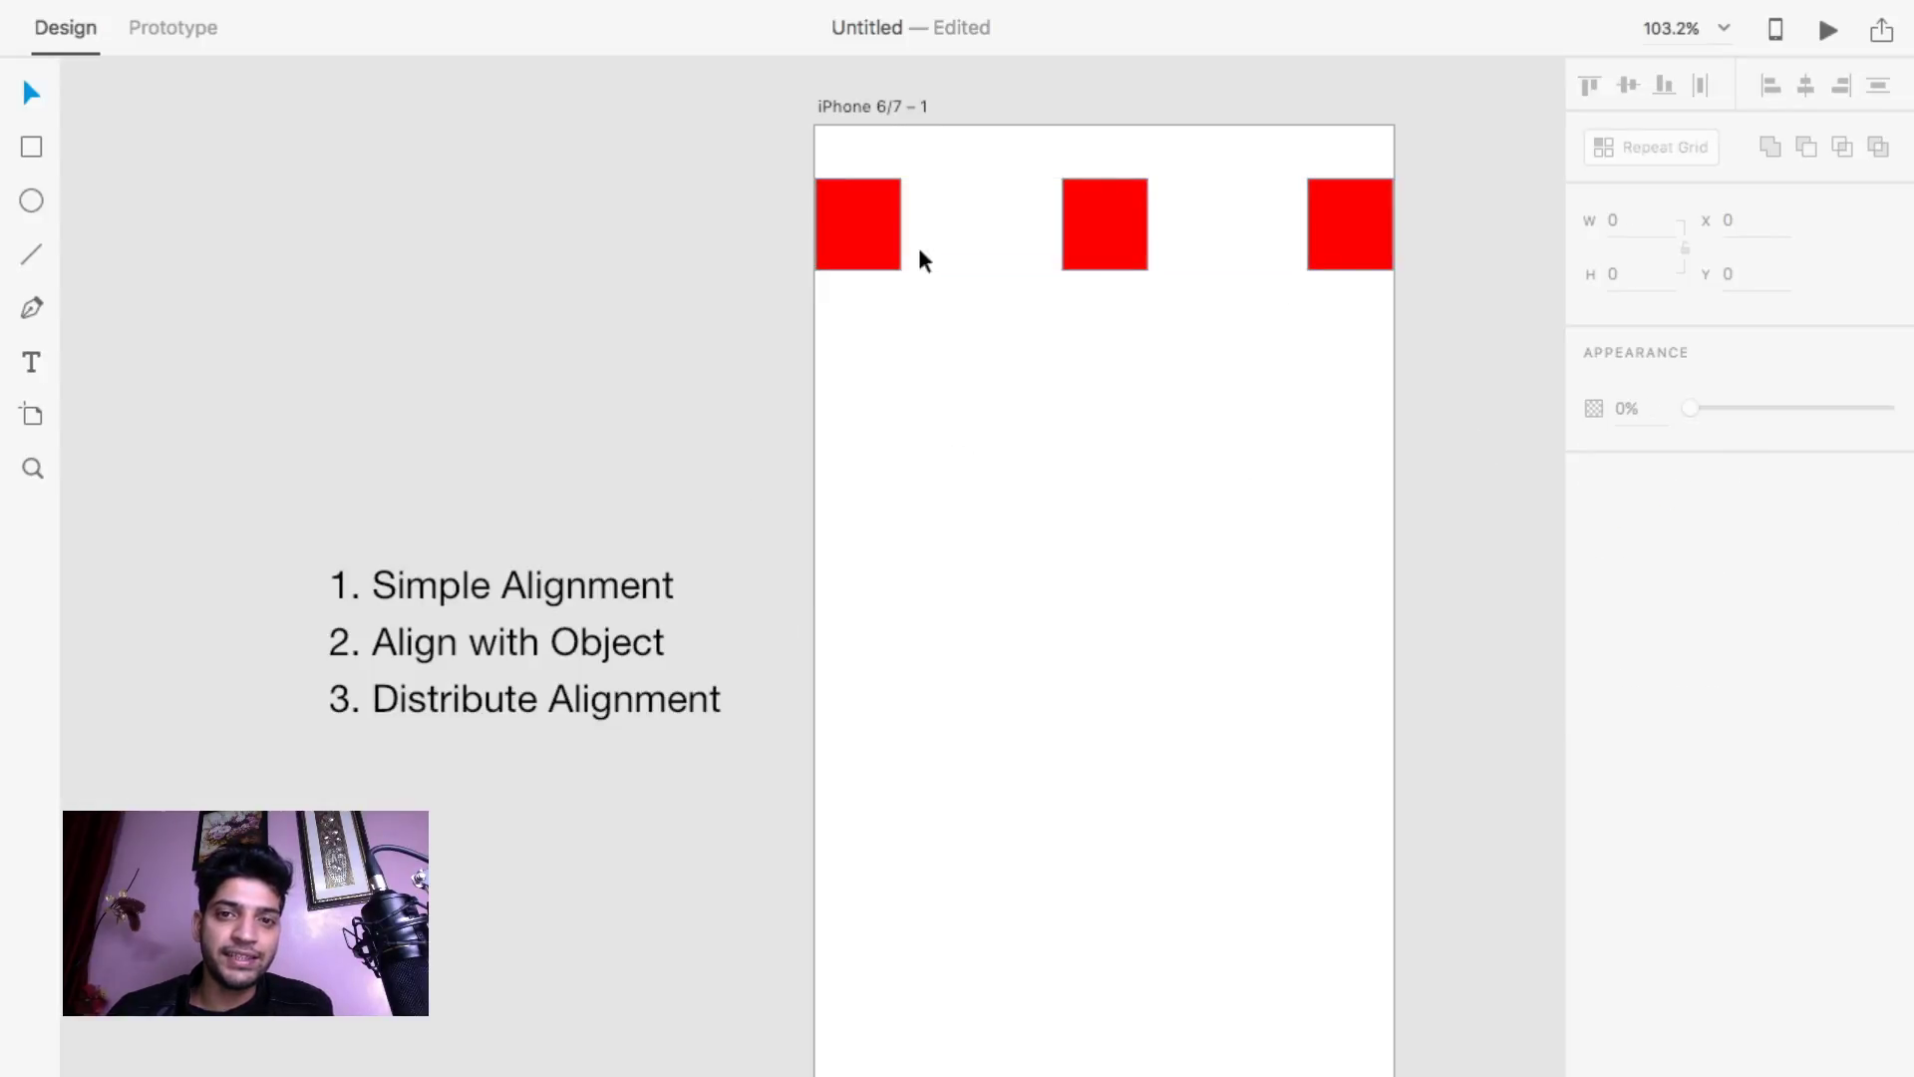
- Move the red squares down the artboard's left side and add a fourth copy lower down
left_click_drag(1087, 243, 840, 1076)
left_click_drag(859, 185, 853, 130)
left_click_drag(1345, 227, 1227, 278)
left_click_drag(869, 347, 1048, 664)
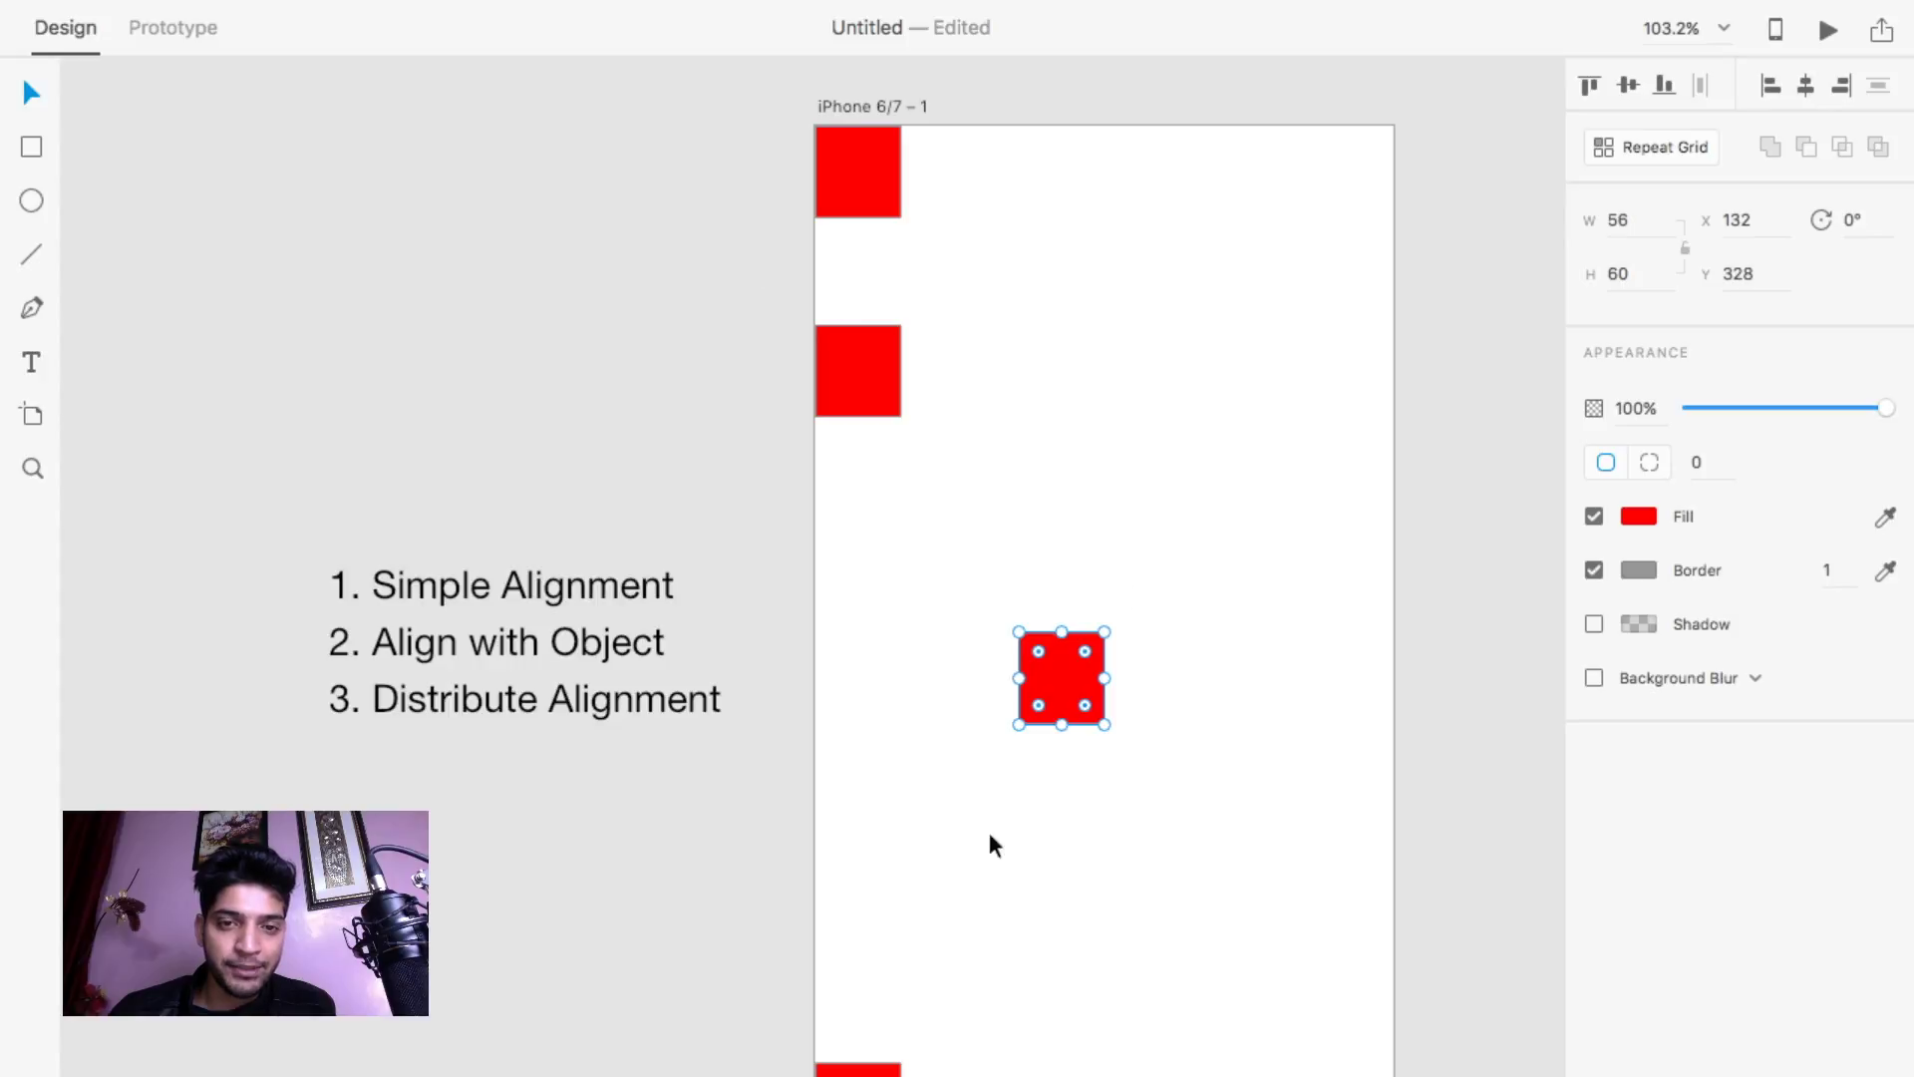
- Select the four squares, align their left edges, and distribute them evenly top to bottom
left_click_drag(788, 78, 1115, 1062)
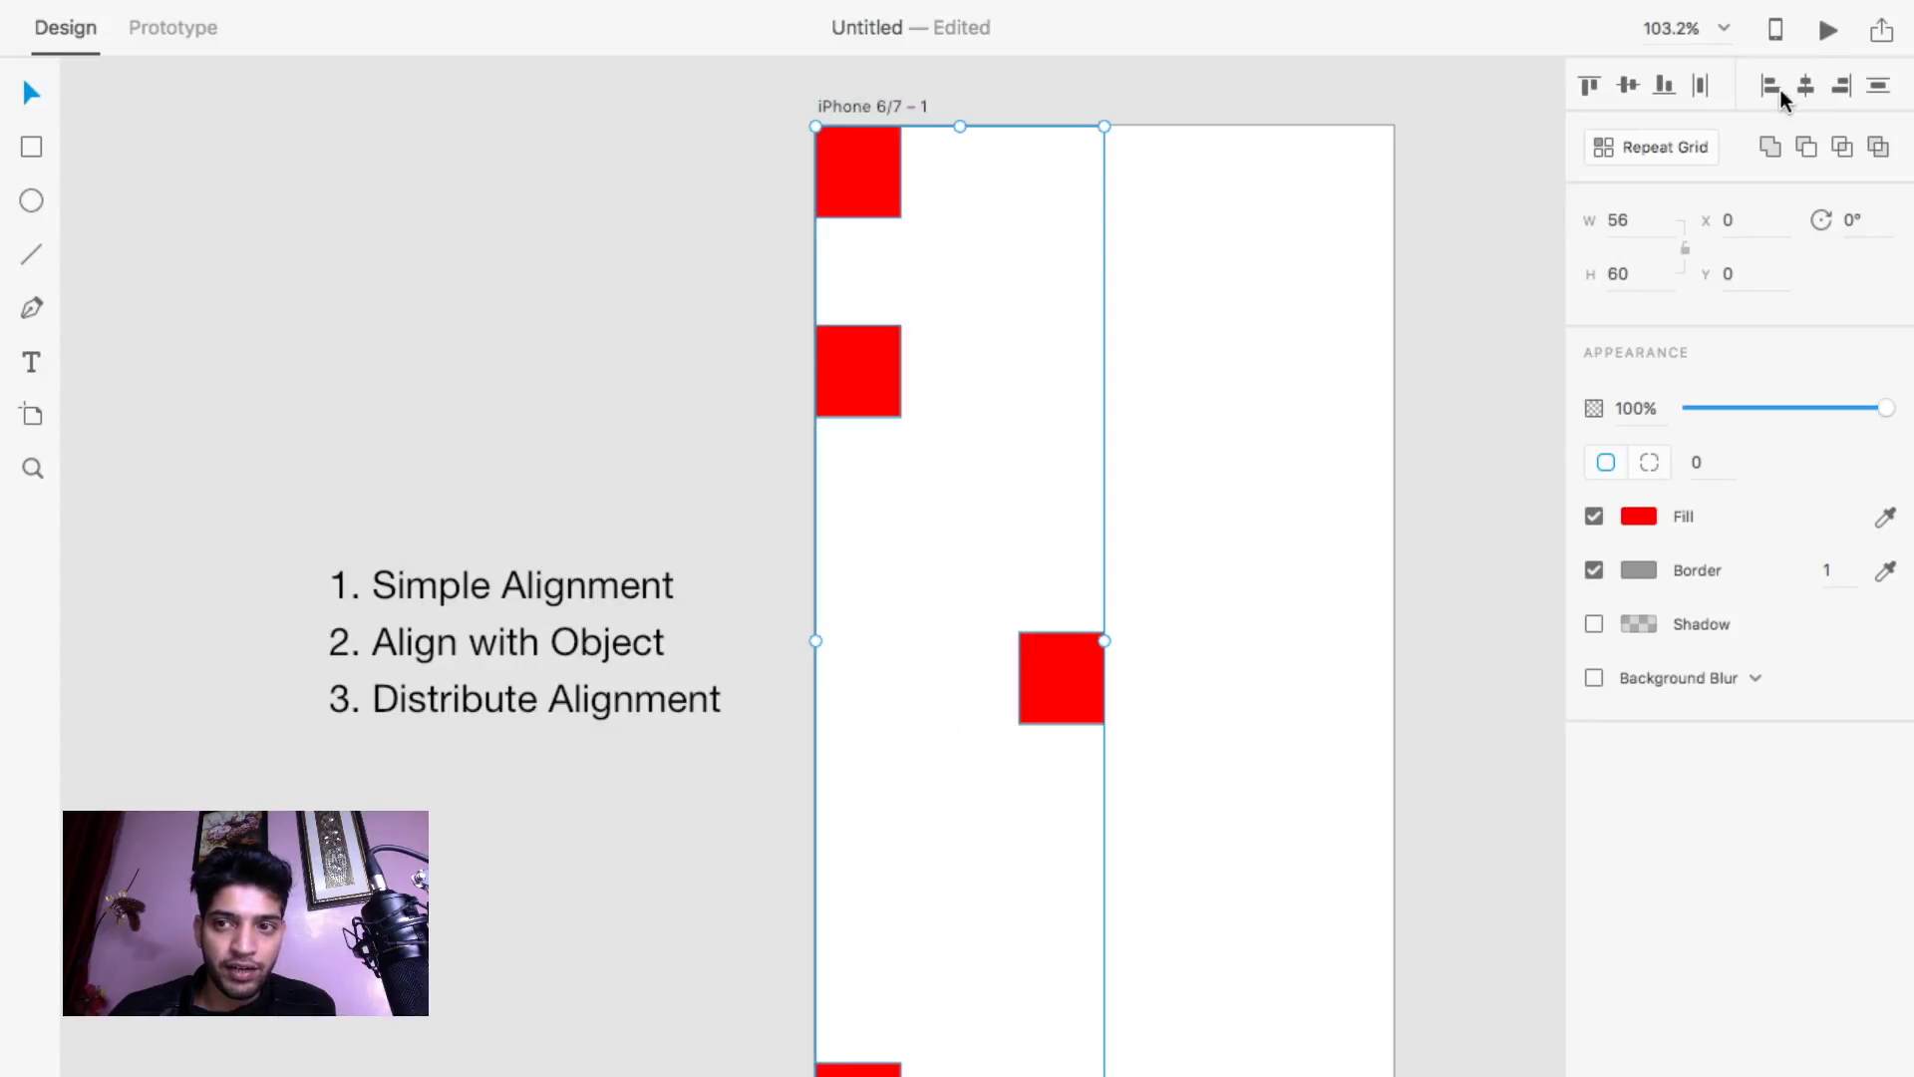
left_click(1770, 86)
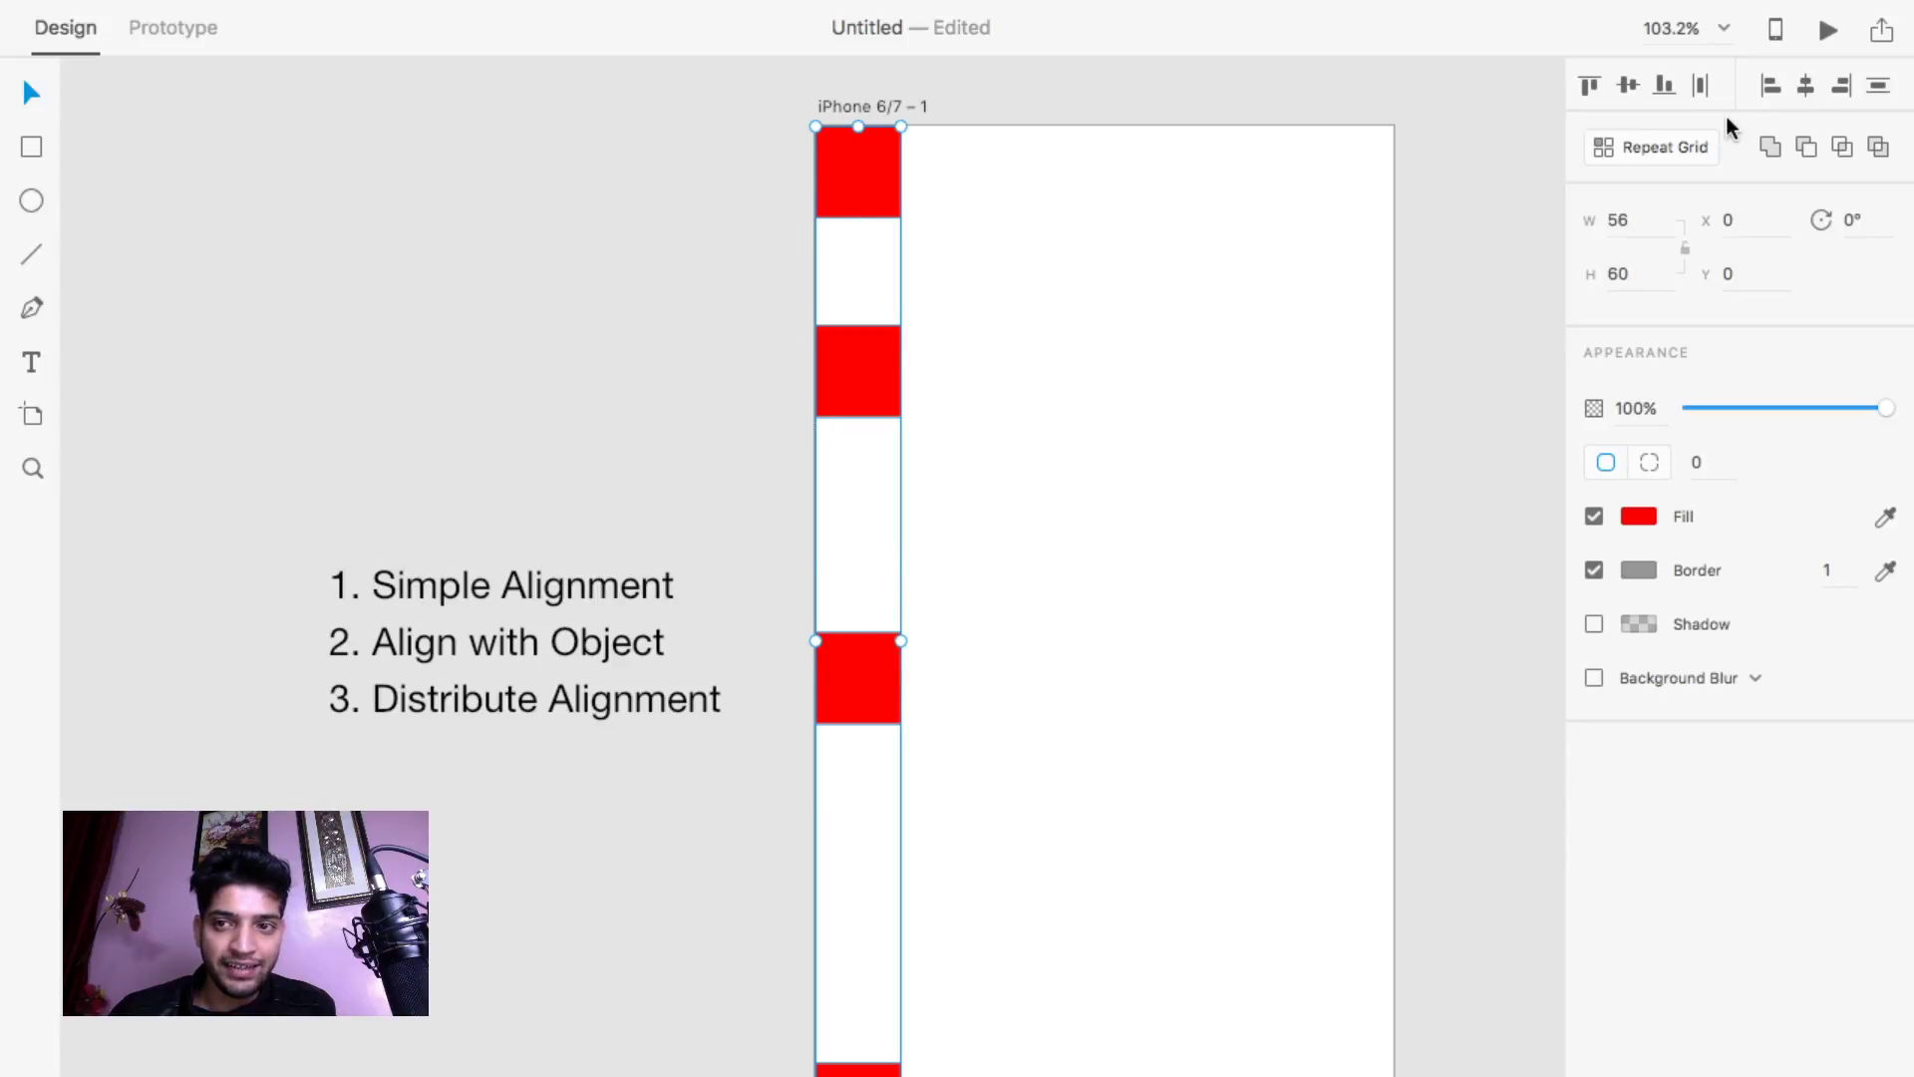
left_click(1880, 88)
left_click(1362, 638)
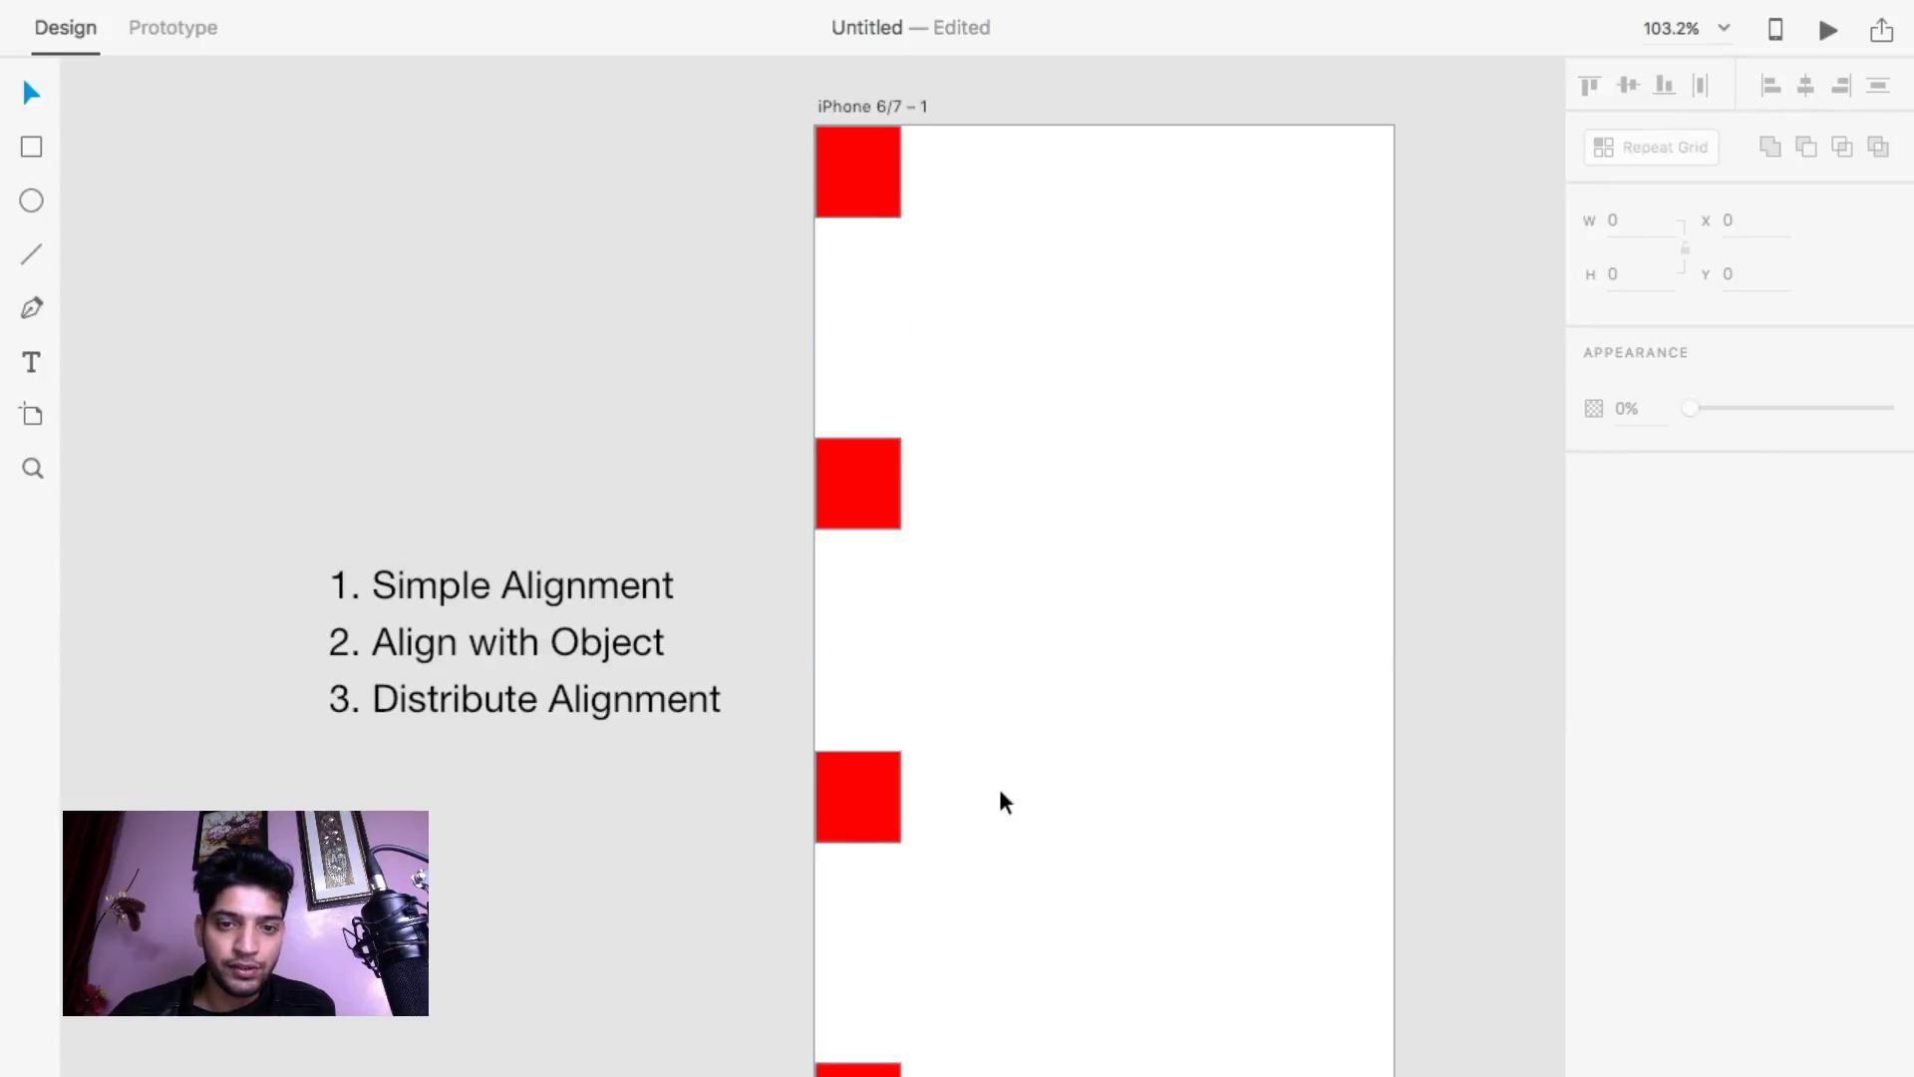